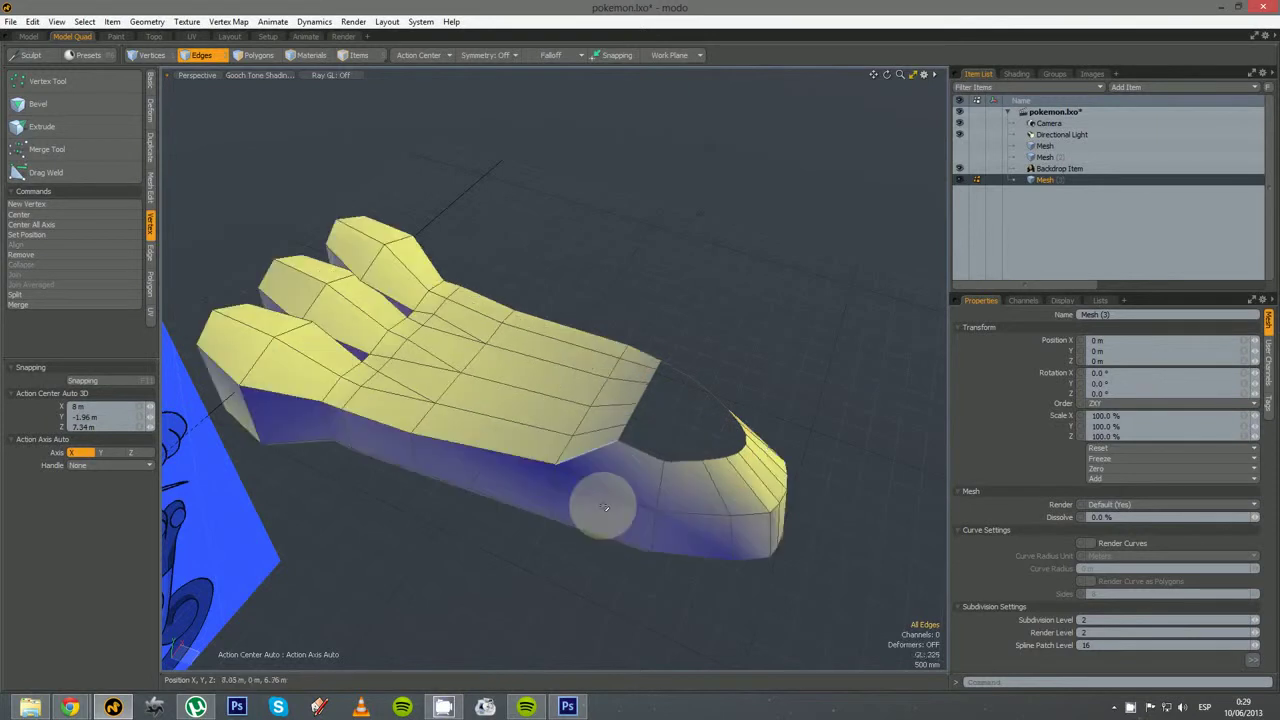
Scale the row of edges across the middle of the palm to 77% in X and switch to the Top view
left_click_drag(737, 543, 557, 360, "alt")
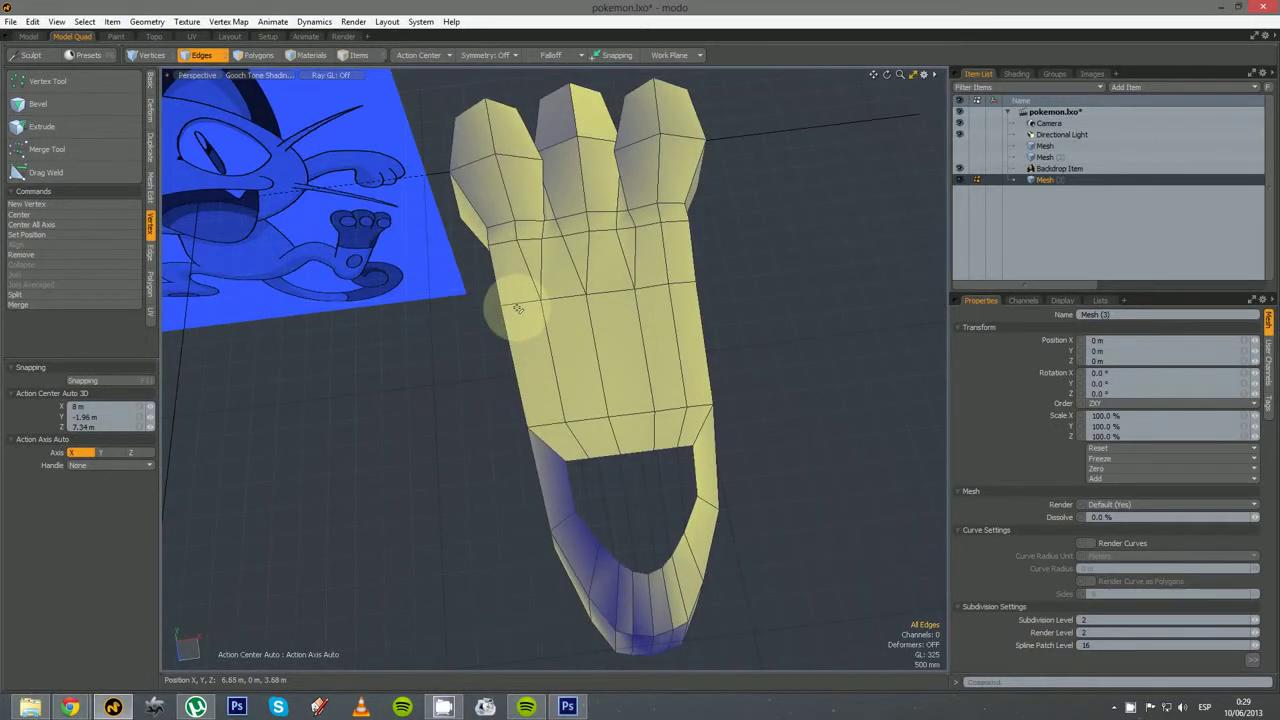
left_click_drag(514, 306, 669, 284)
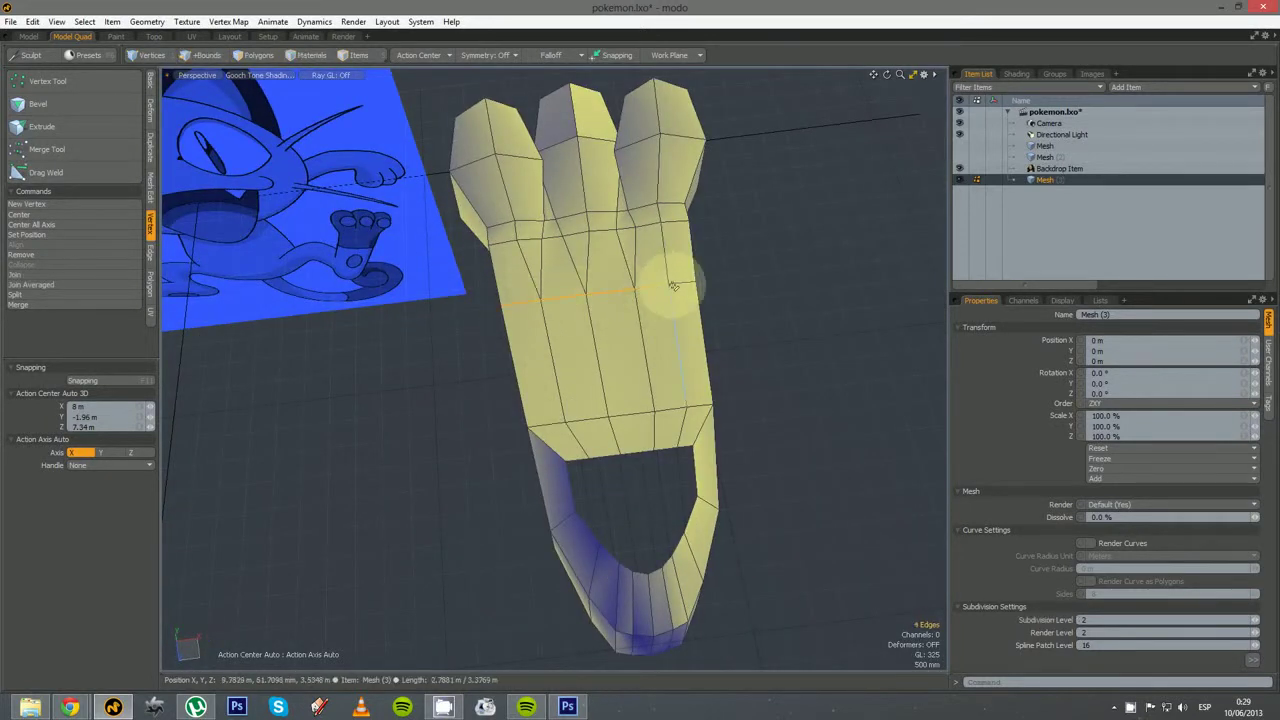
left_click(680, 283, "shift")
key("r")
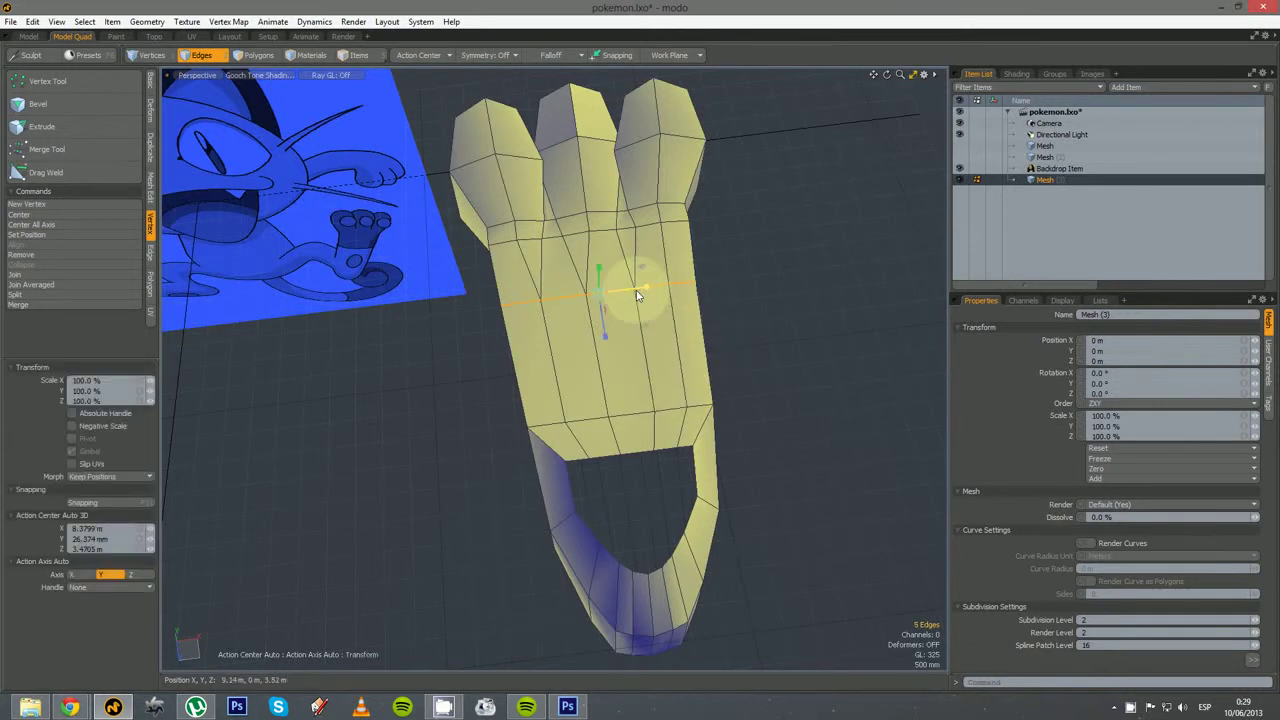
left_click_drag(645, 291, 628, 291)
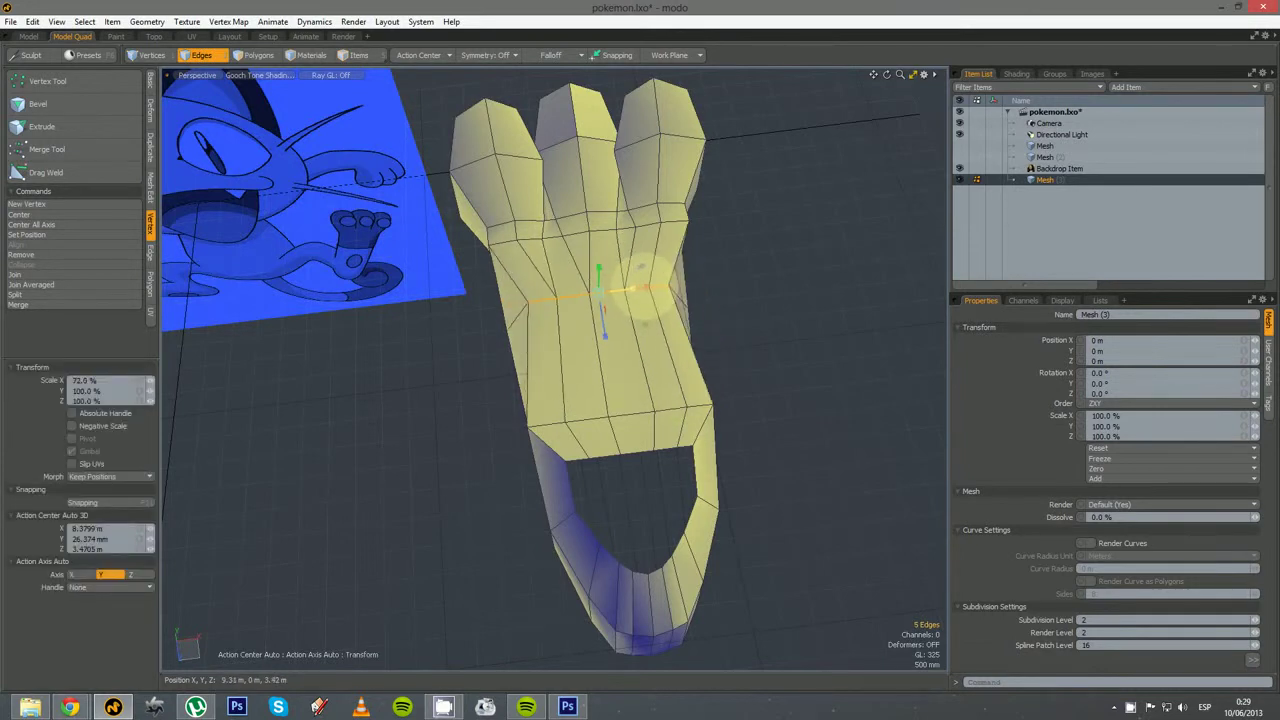
key("ctrl+space")
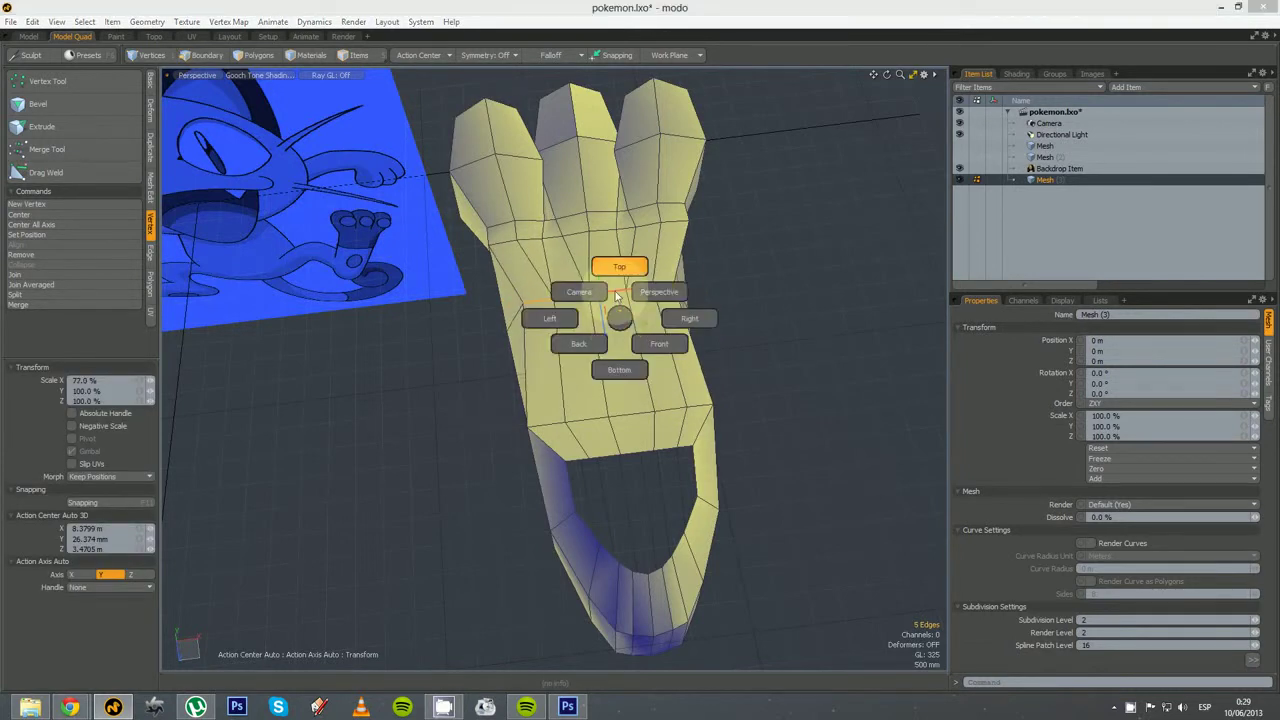
left_click(623, 266)
scroll(655, 316, "down", 3)
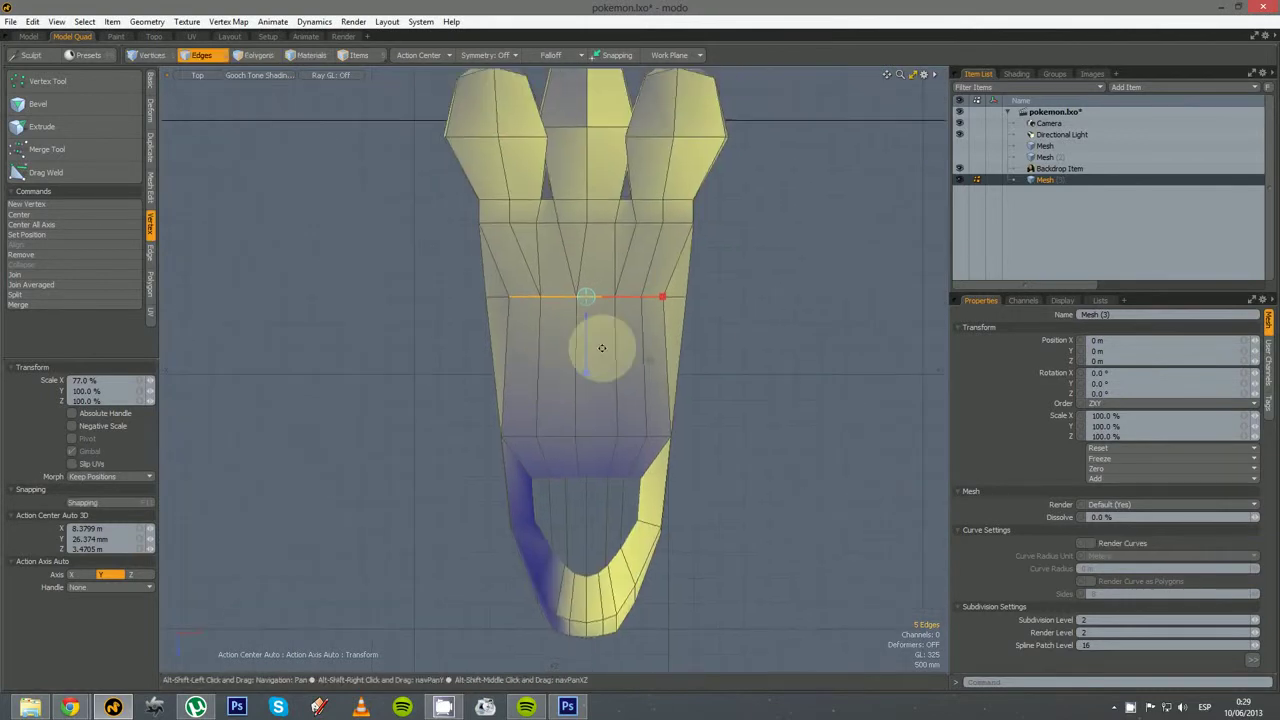
key("space")
Scale the row of edges across the palm just in front of the opening to 83% in X
left_click(525, 438)
left_click(557, 437, "shift")
left_click_drag(617, 449, 658, 438, "shift")
key("l")
key("r")
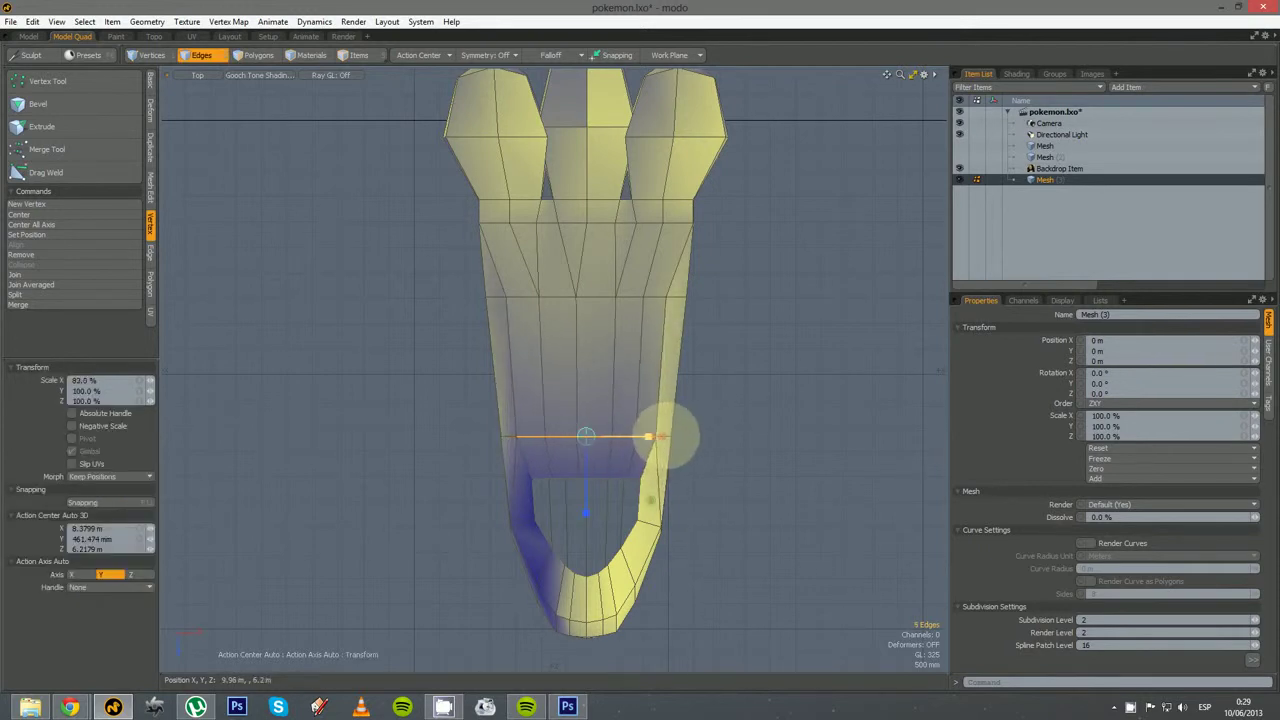
key("space")
Widen the row of edges across the middle of the palm to 113.5% in X
left_click_drag(517, 293, 671, 299)
key("r")
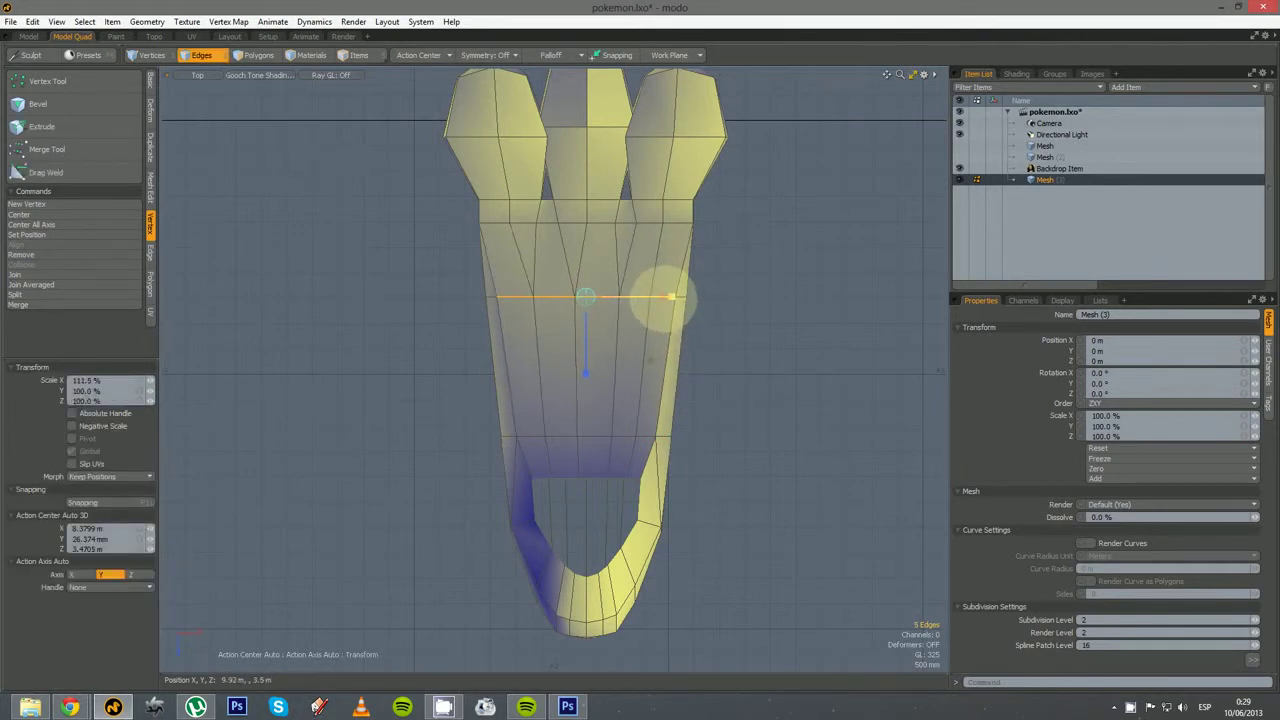
key("space")
Scale the row of edges just behind the base of the toes to 93% in X and clear the selection
mouse_move(466, 220)
left_mouse_down()
mouse_move(674, 229)
mouse_move(667, 256)
left_mouse_up()
left_click(655, 255, "ctrl")
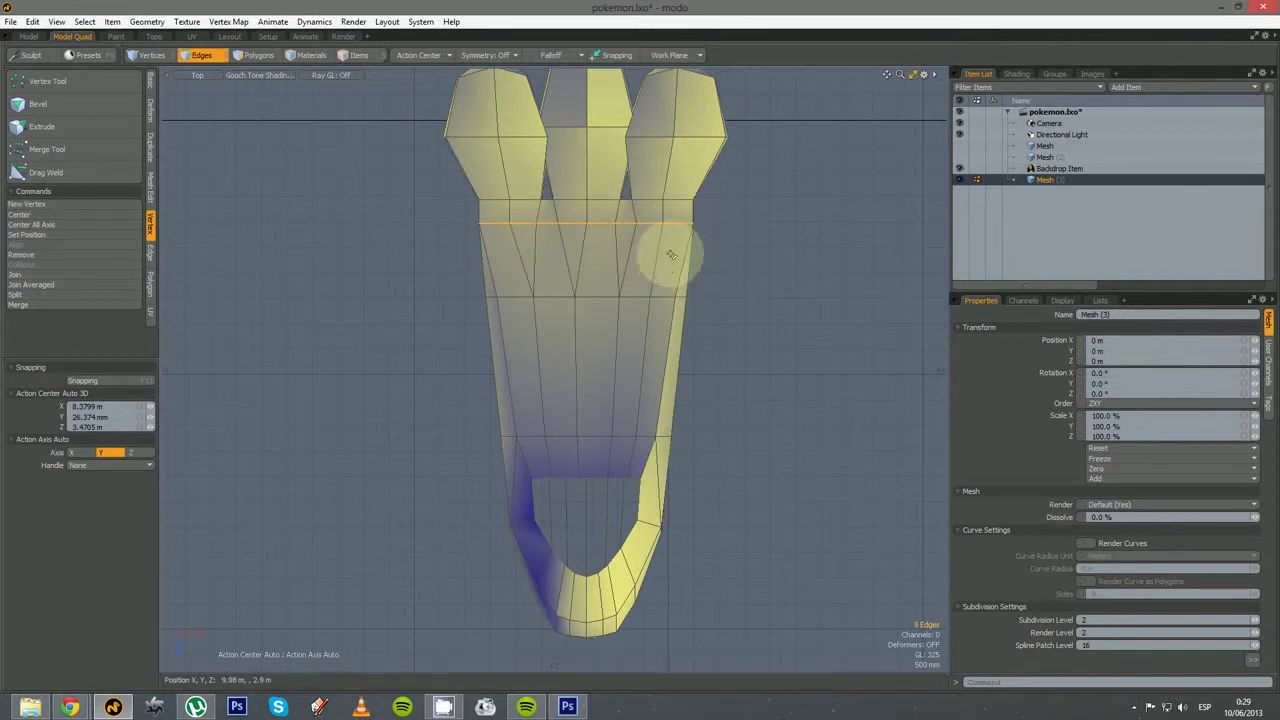
key("r")
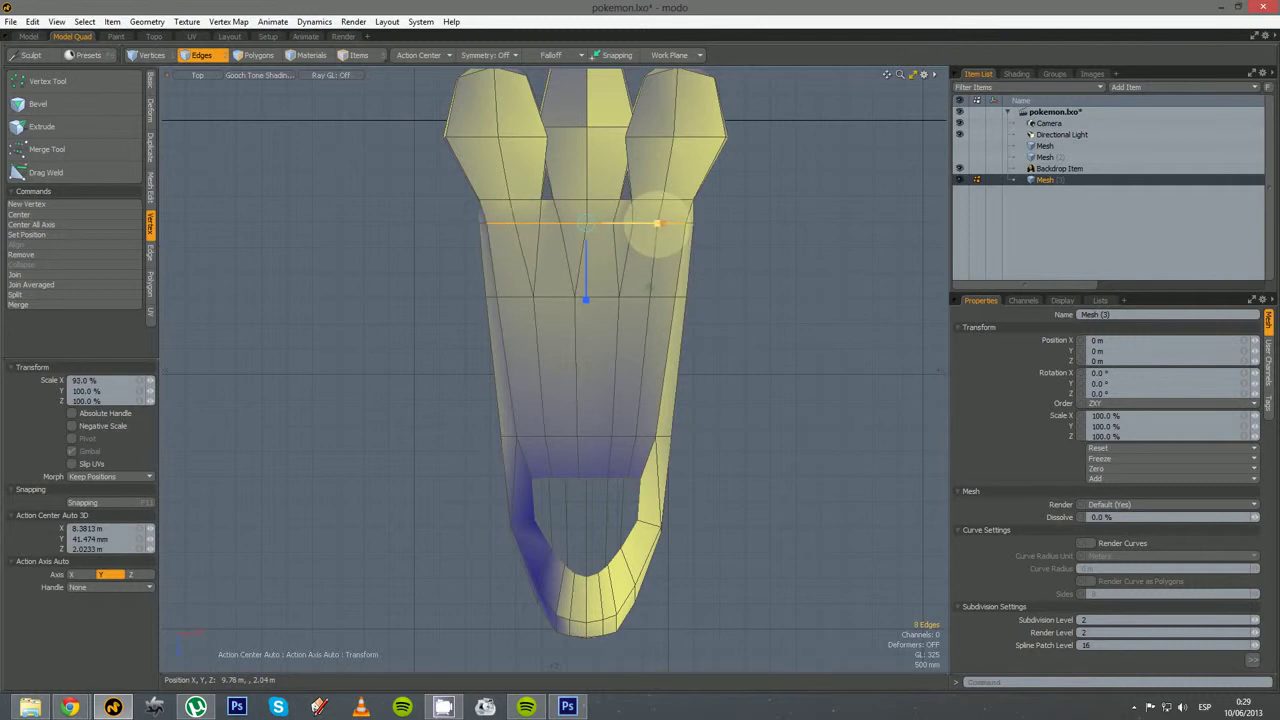
key("space")
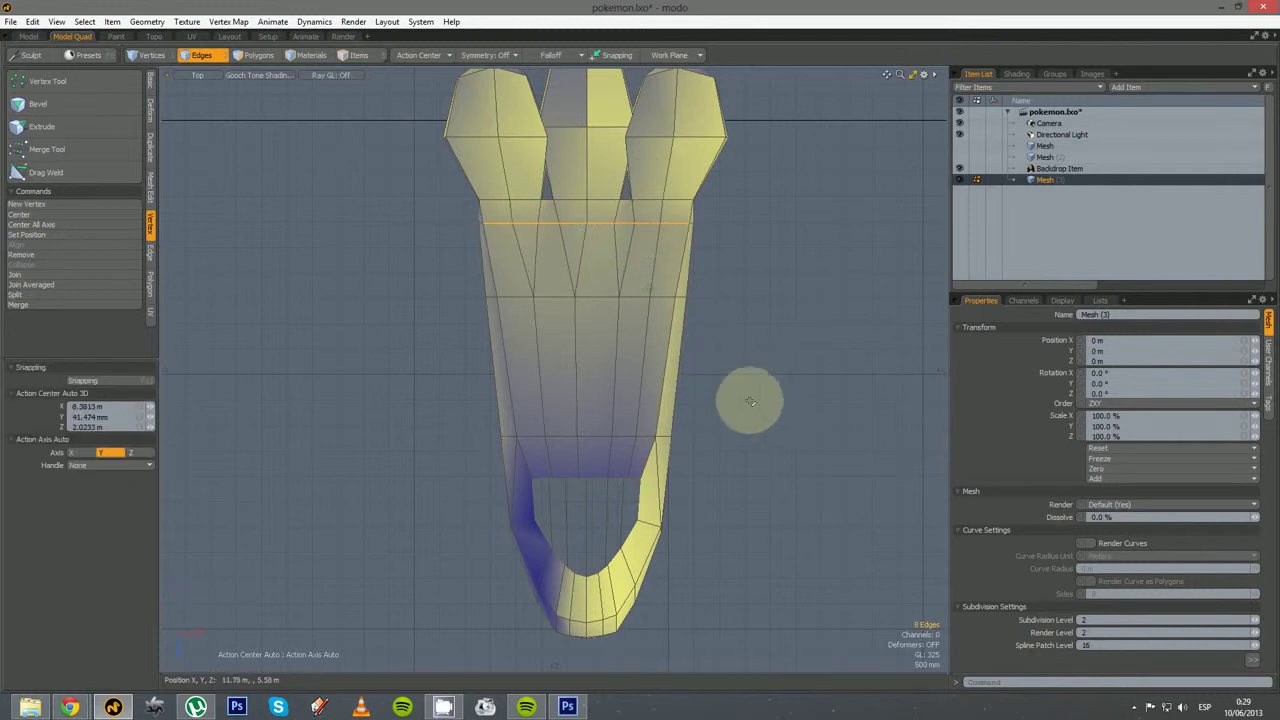
left_click(724, 390)
Select the outer corner vertex where the left toe meets the palm
scroll(450, 200, "up", 5)
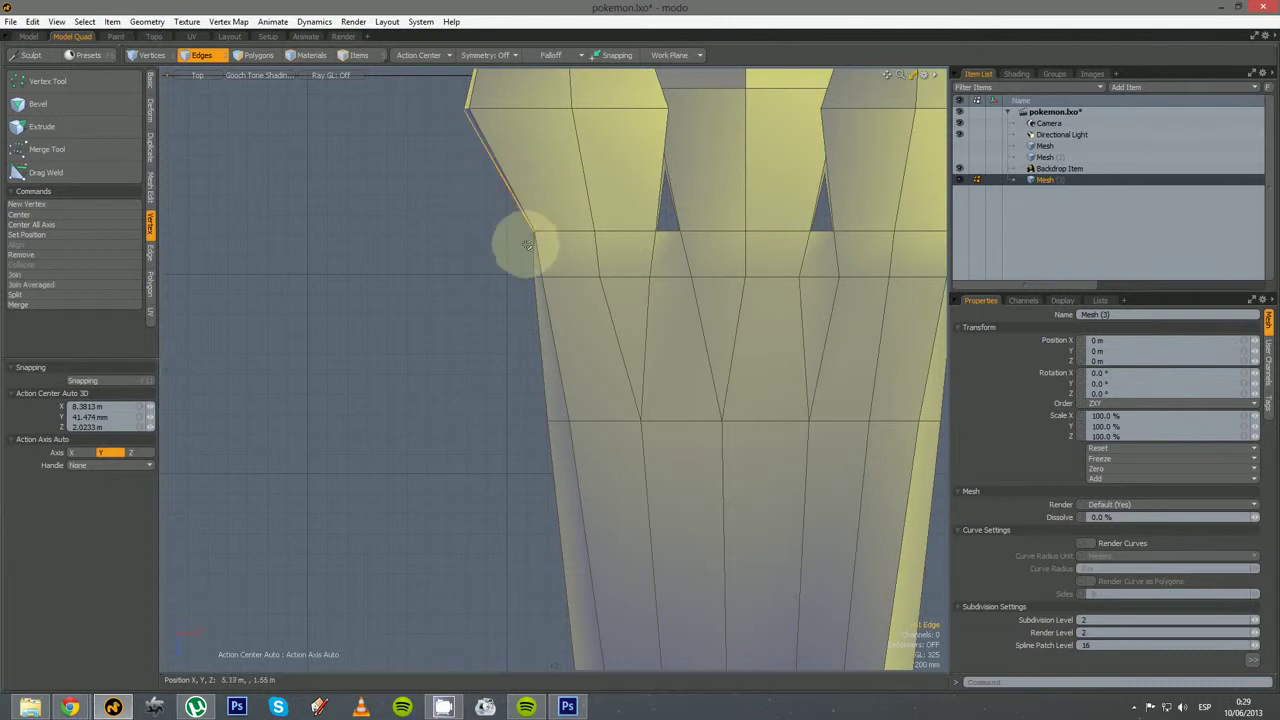
scroll(580, 236, "up", 4)
key("3")
key("1")
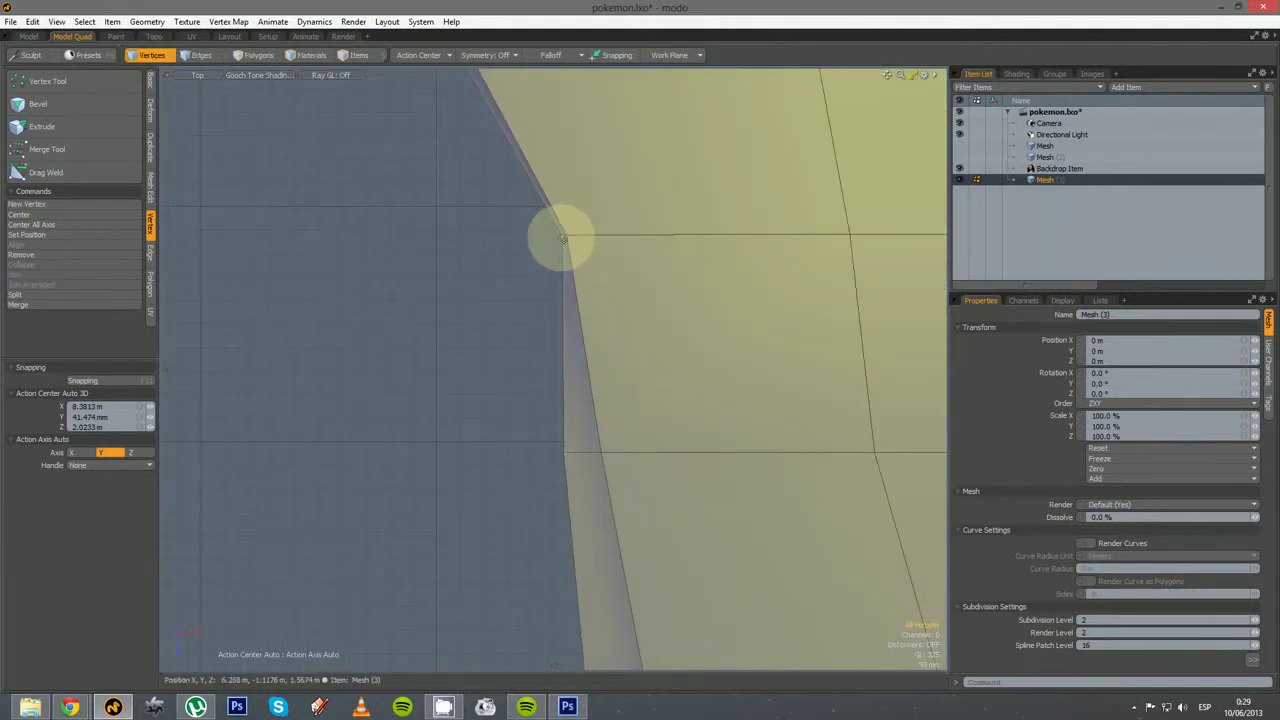
left_click(563, 237)
Show the mesh in wireframe and add the matching corner vertex at the base of the opposite outer toe to the selection
scroll(545, 314, "down", 5)
left_click_drag(880, 330, 357, 337, "alt+shift")
scroll(640, 314, "up", 6)
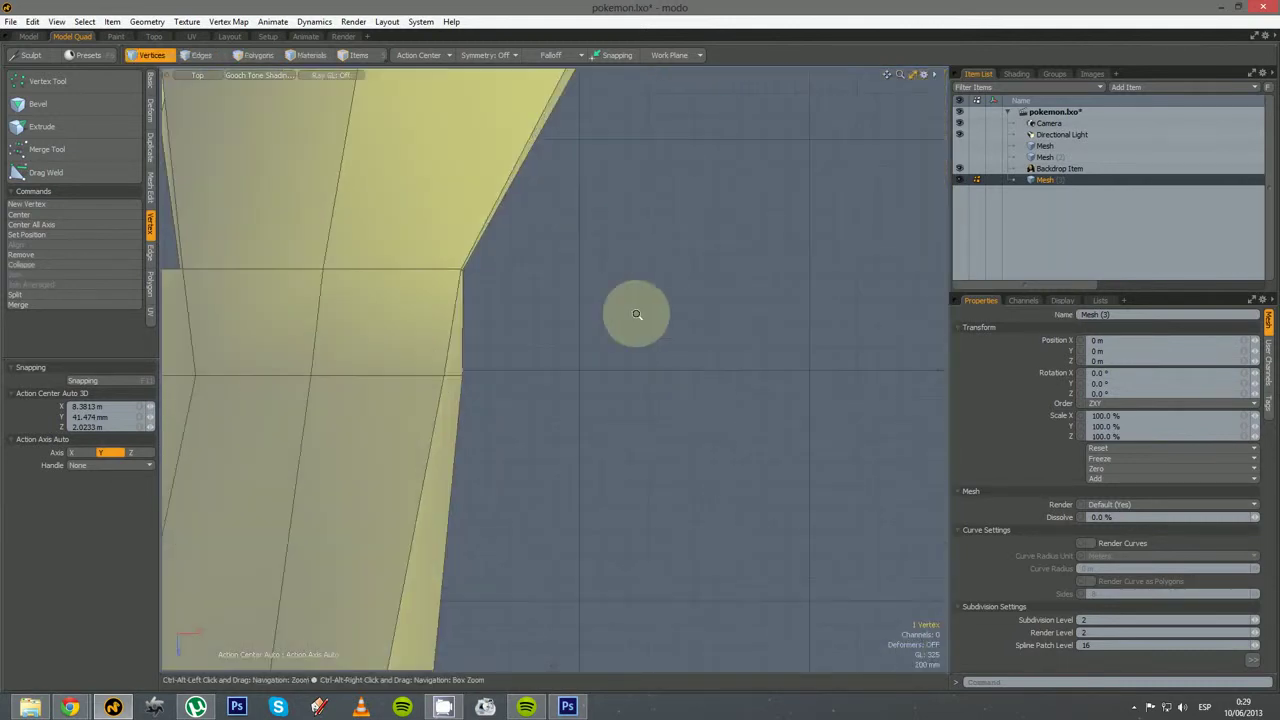
scroll(334, 360, "down", 5)
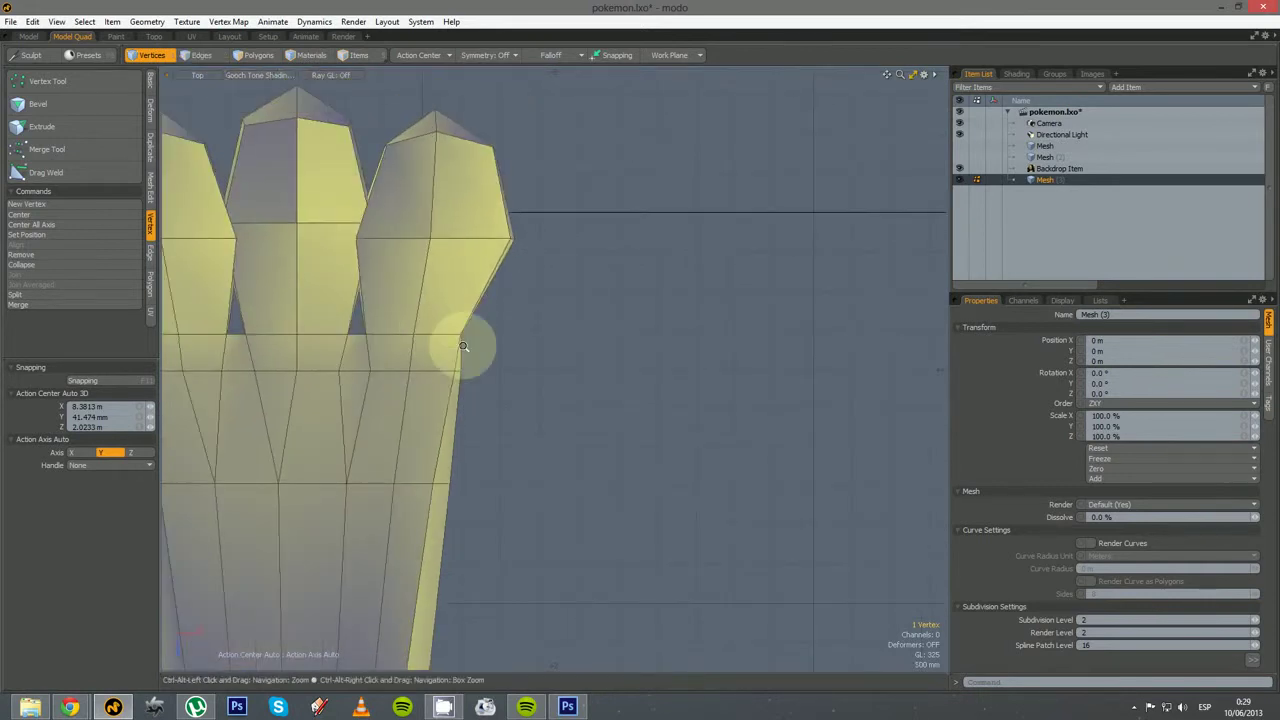
scroll(457, 343, "up", 5)
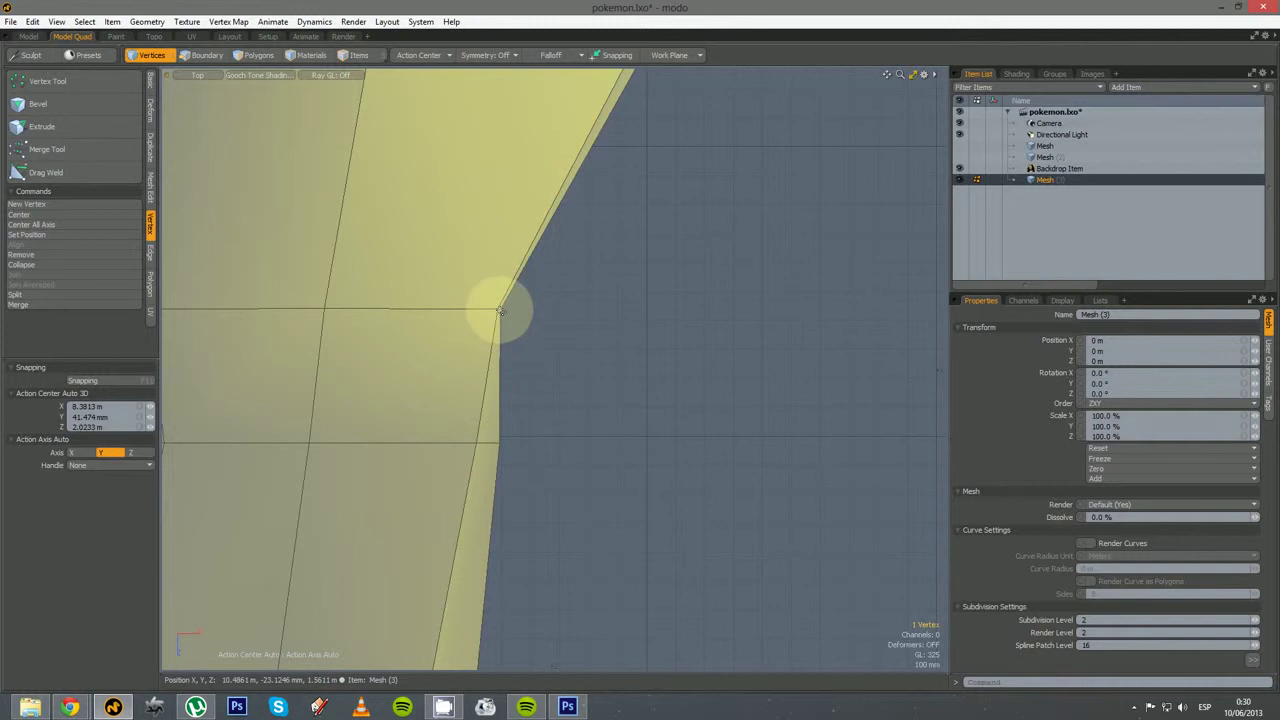
key("ctrl+space")
left_click(500, 338)
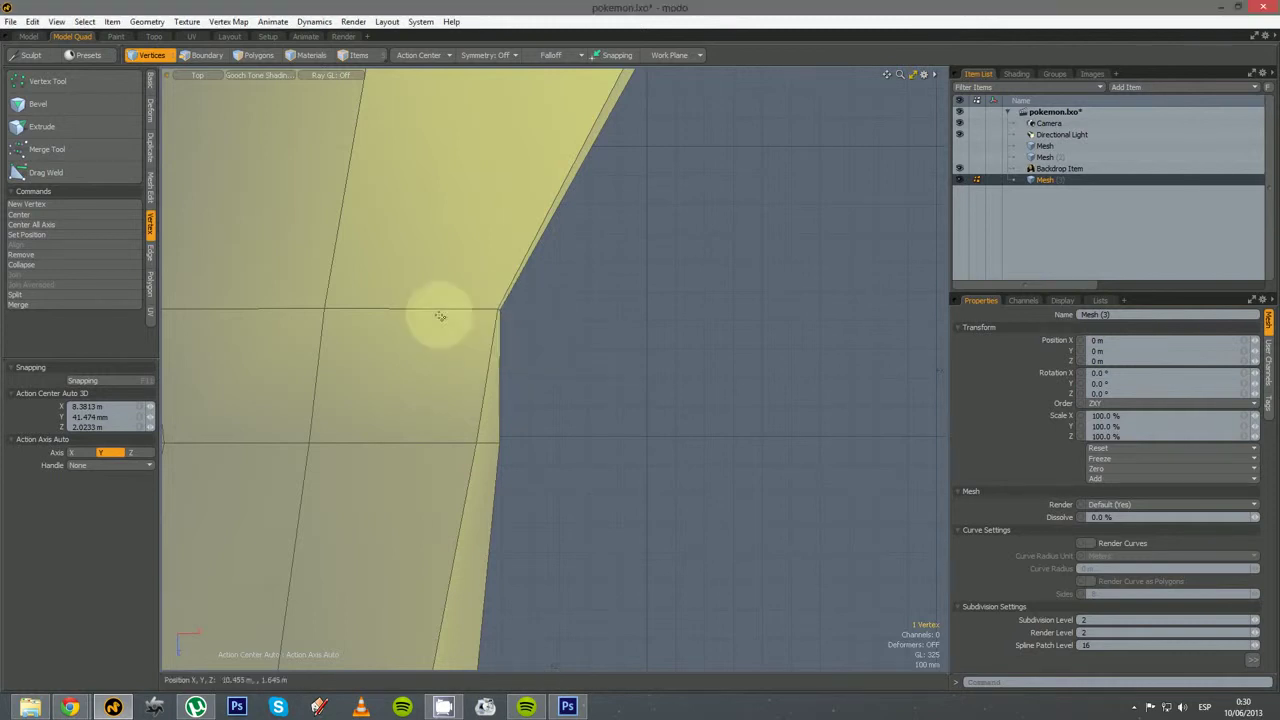
left_click(257, 78)
left_click(270, 146)
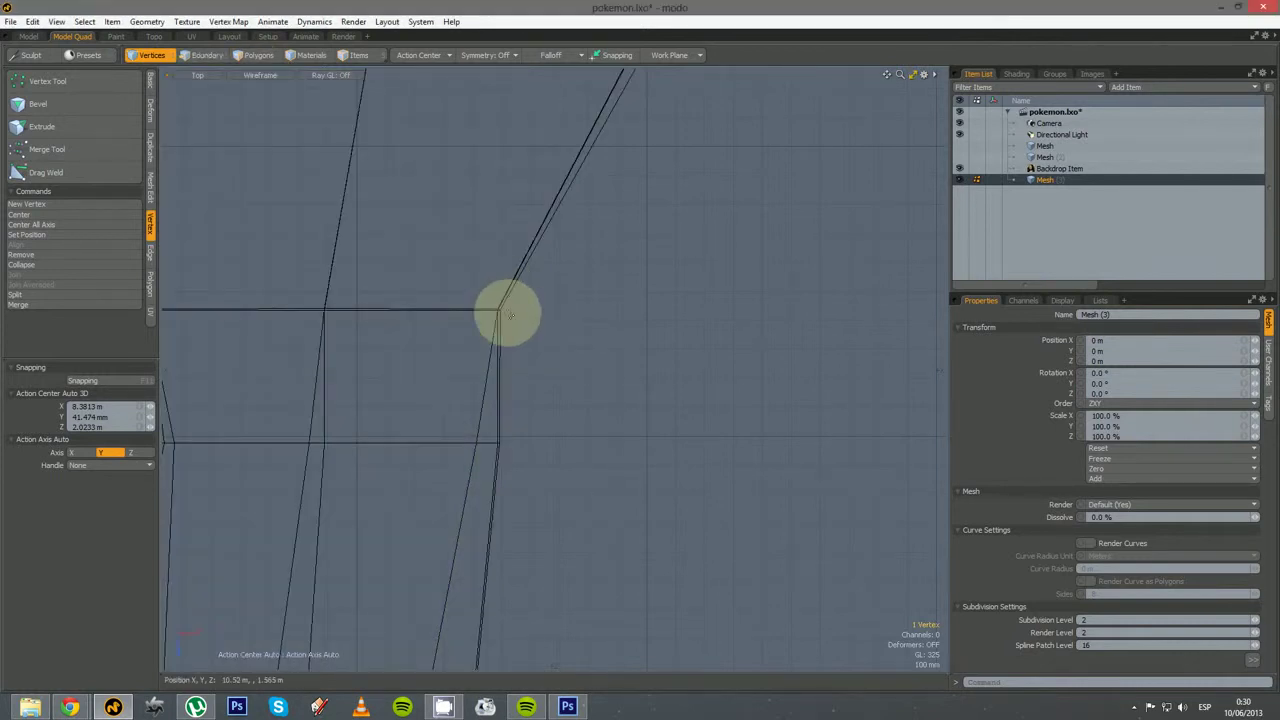
left_click_drag(498, 305, 620, 336, "ctrl+alt")
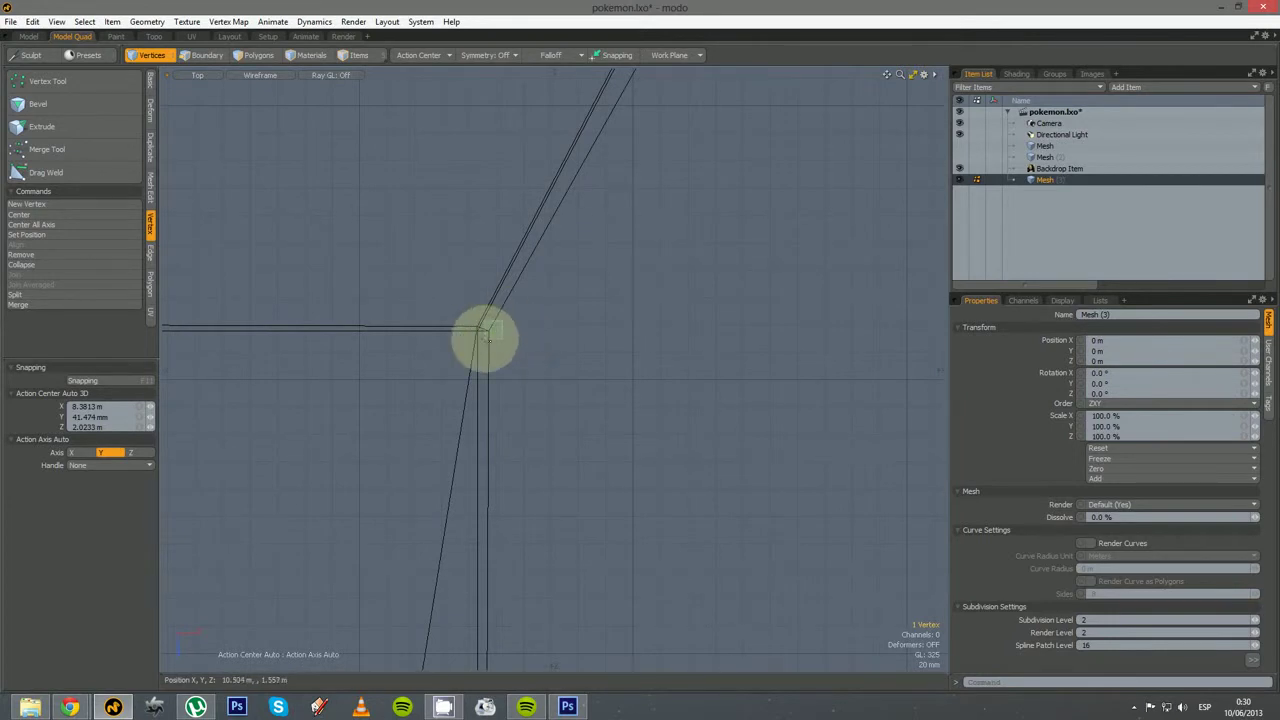
left_click(487, 336, "shift")
left_click_drag(554, 350, 362, 357, "ctrl+alt")
mouse_move(428, 380)
left_mouse_down("ctrl+alt")
mouse_move(398, 380)
mouse_move(540, 394)
mouse_move(538, 381)
left_mouse_up("ctrl+alt")
Restore the Gooch Toon shading, scale the two toe-base corner vertices to 103.5% in X and deselect them
left_click(255, 78)
left_click(256, 145)
key("r")
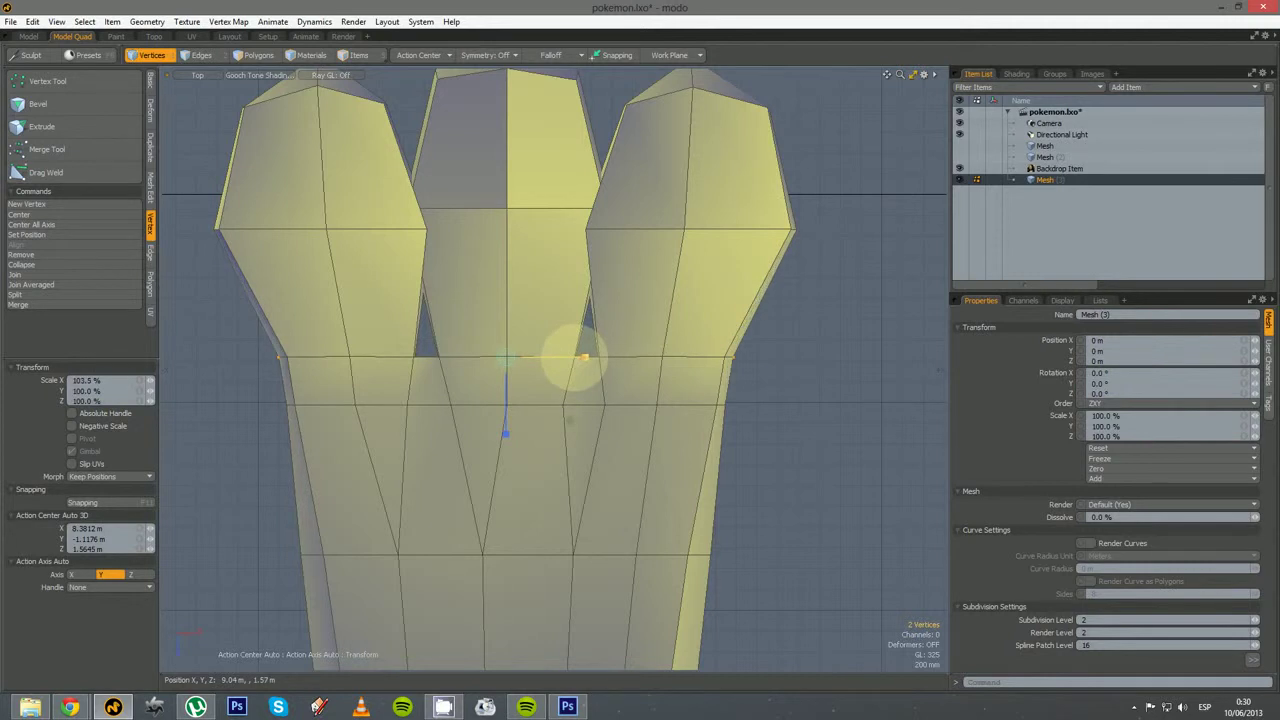
key("space")
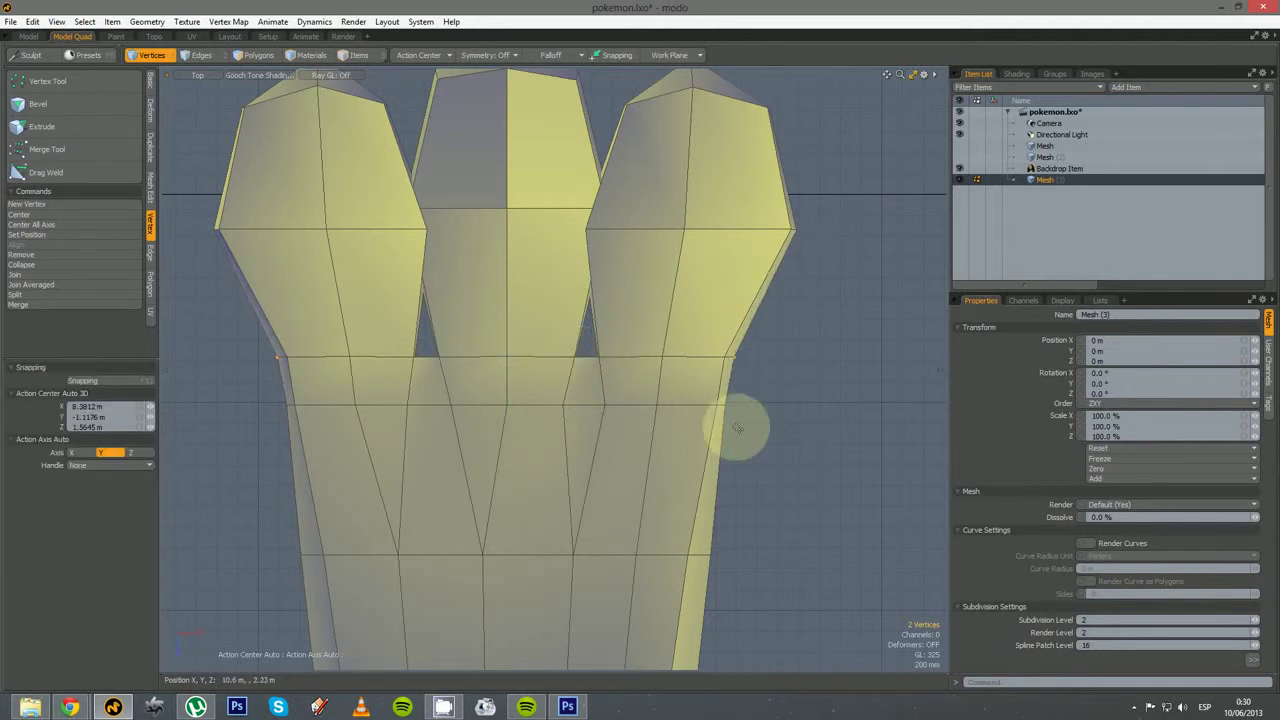
left_click(738, 428)
Select the two matching outer vertices on either side of the opening and scale them closer together in X
left_click_drag(584, 444, 492, 438, "ctrl+alt")
left_click_drag(555, 475, 486, 338, "alt+shift")
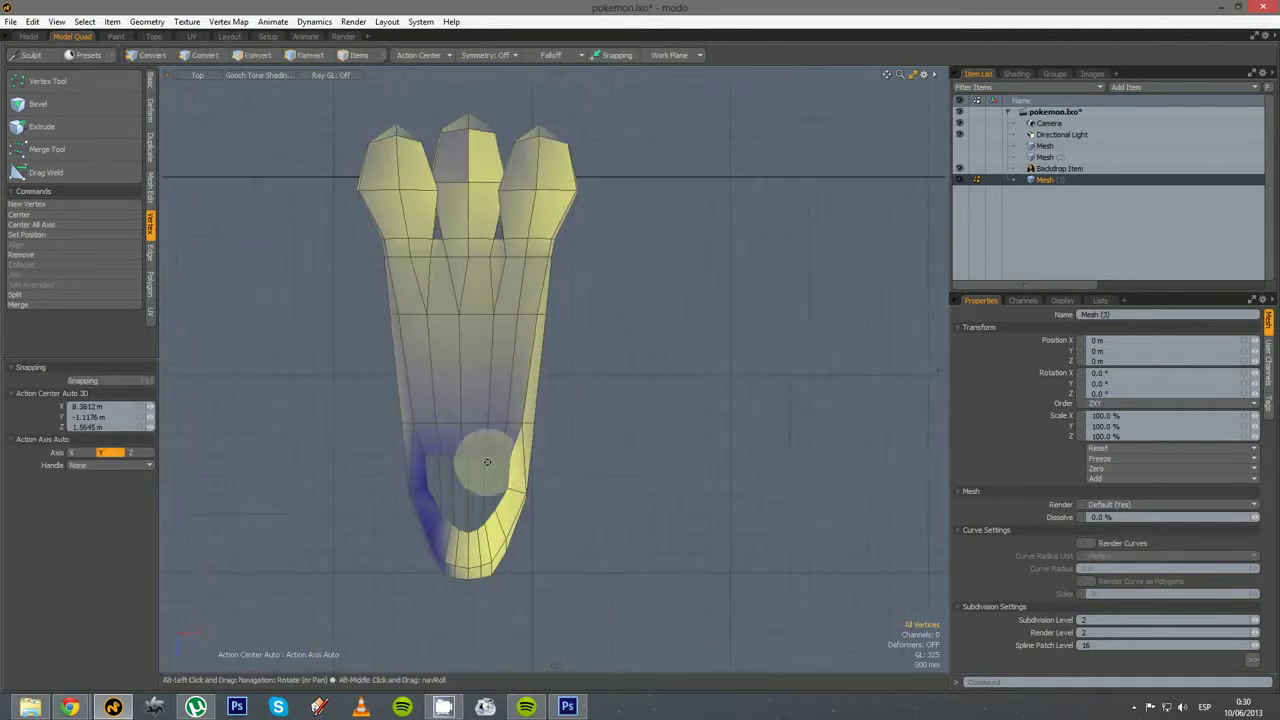
scroll(446, 512, "up", 5)
scroll(370, 483, "up", 4)
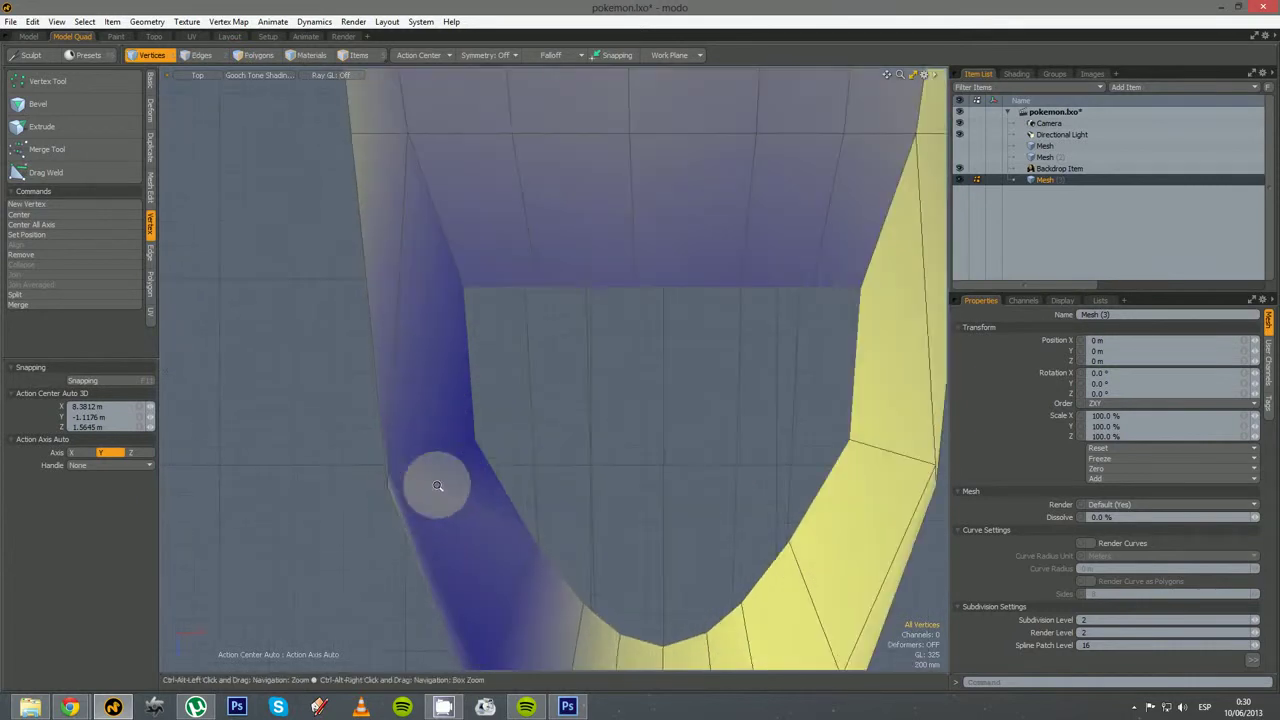
left_click(389, 464)
left_click_drag(709, 496, 535, 498, "alt+shift")
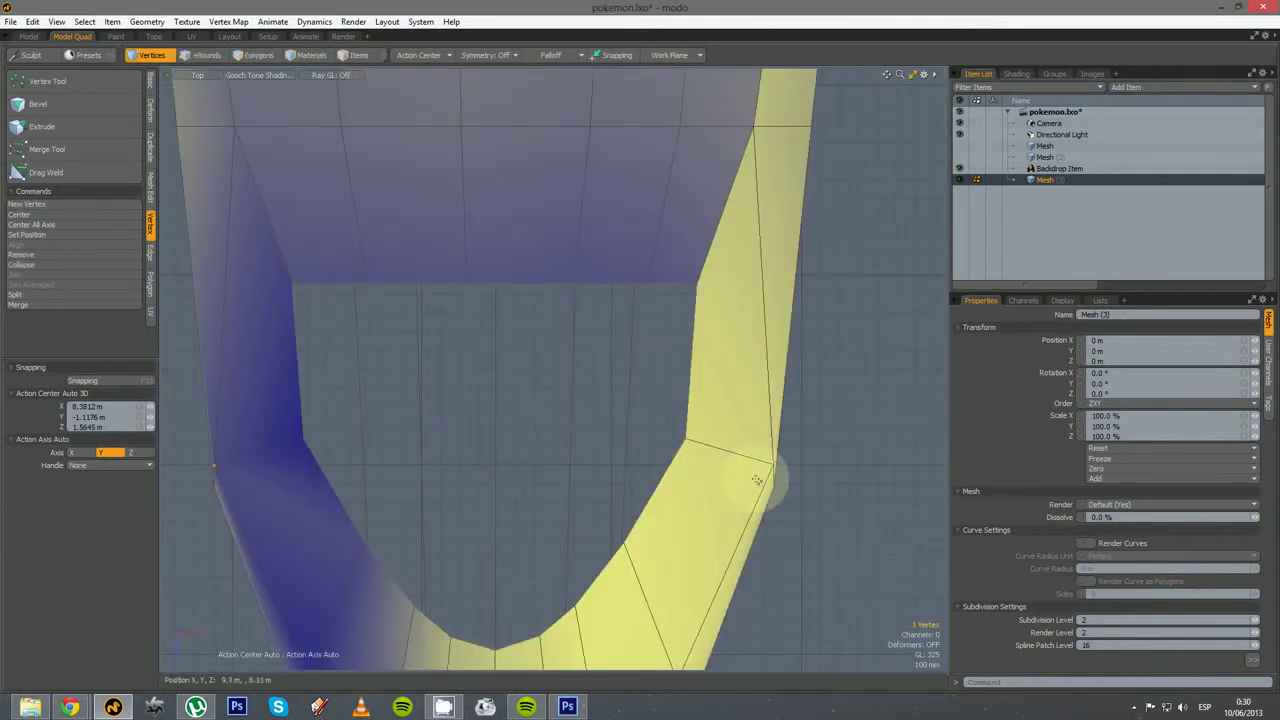
left_click(773, 465, "shift")
scroll(563, 523, "down", 3)
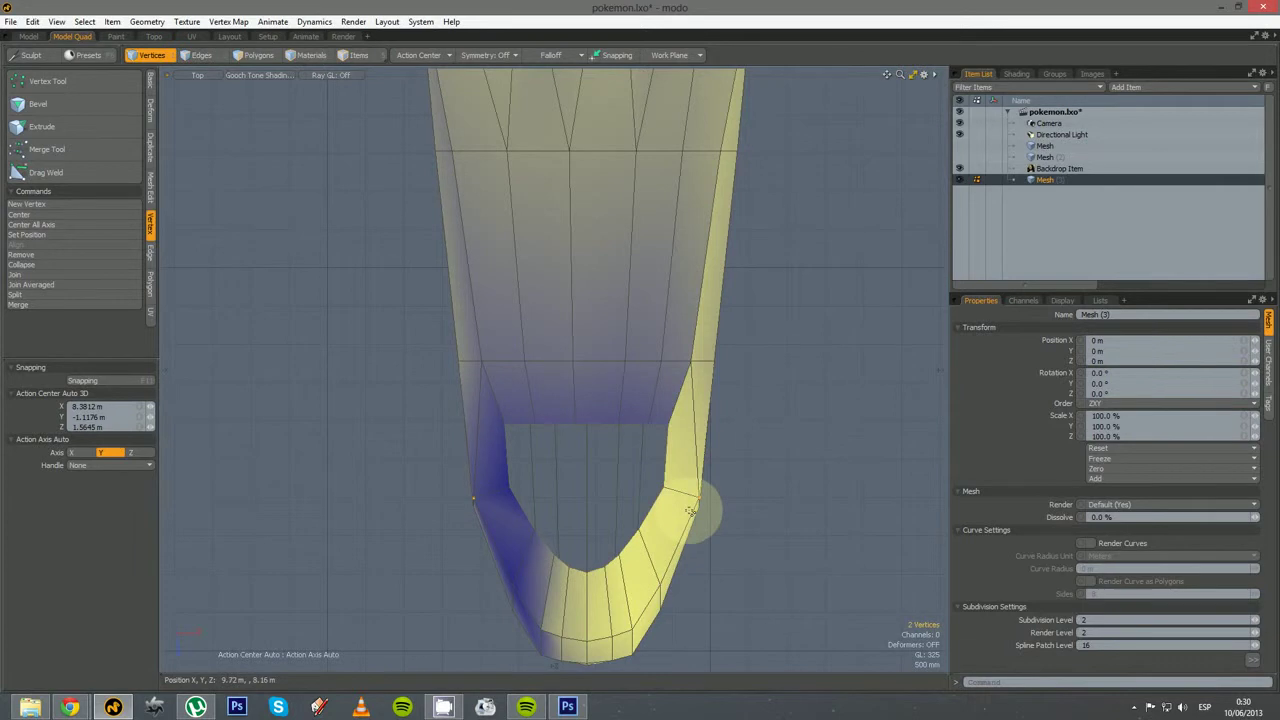
key("r")
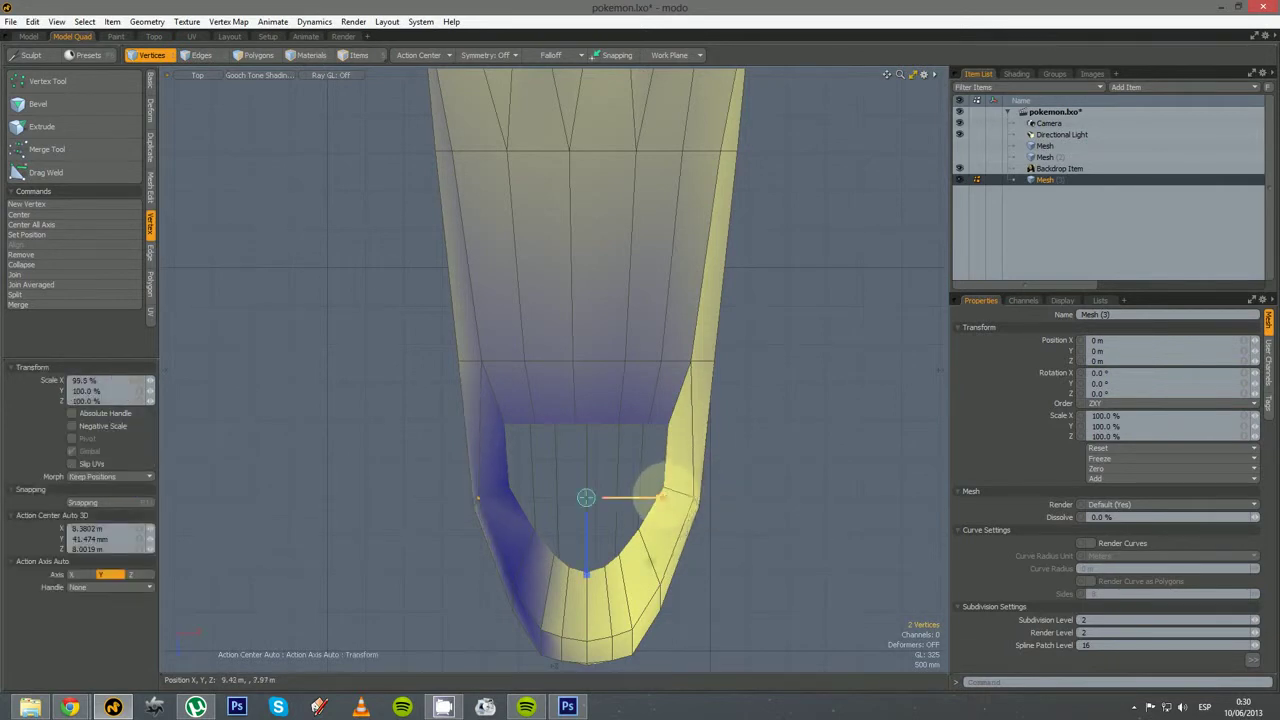
left_click_drag(655, 497, 643, 497)
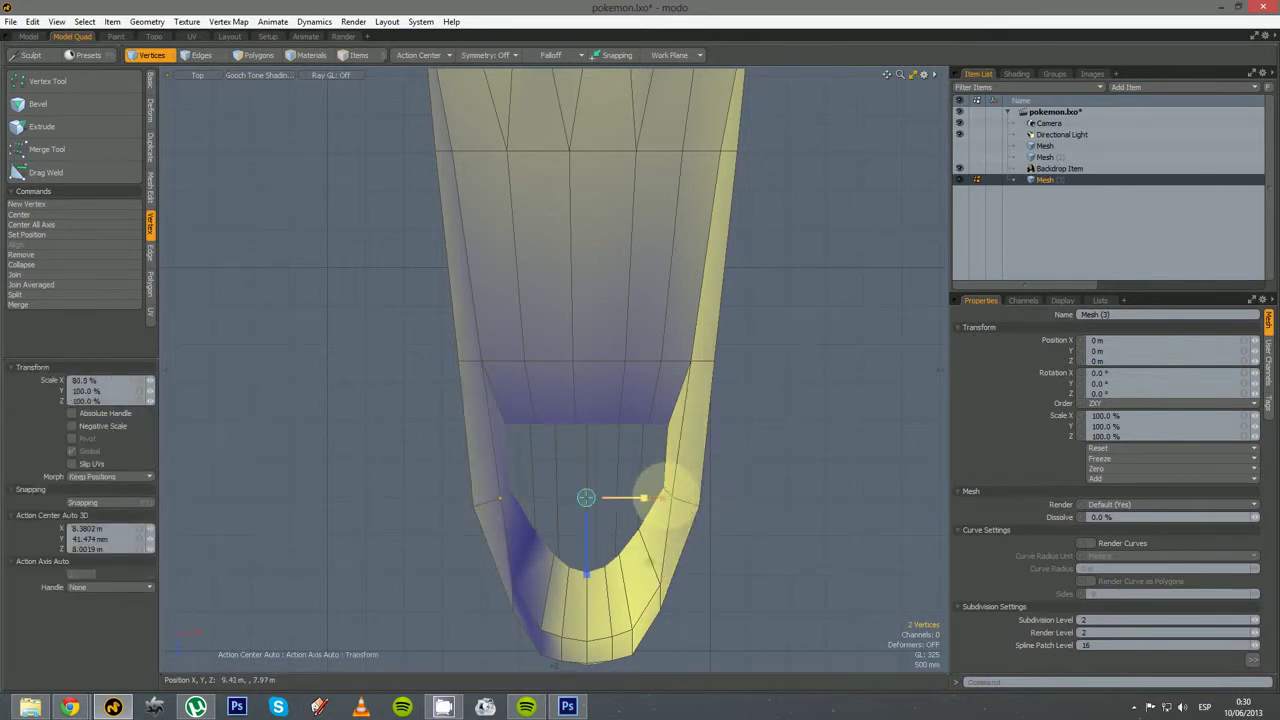
key("q")
left_click(807, 511)
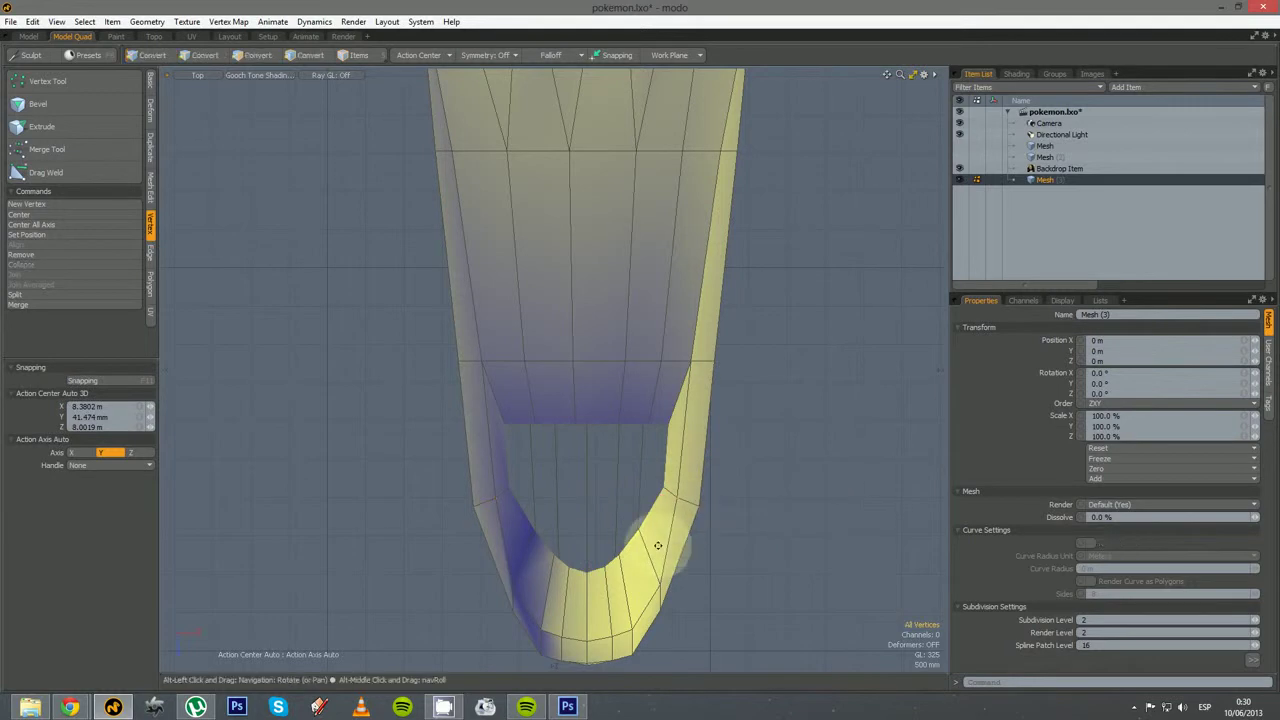
Collapse an edge on the left of the heel and the rim edge above it with Join Averaged
left_click_drag(620, 543, 596, 583, "alt")
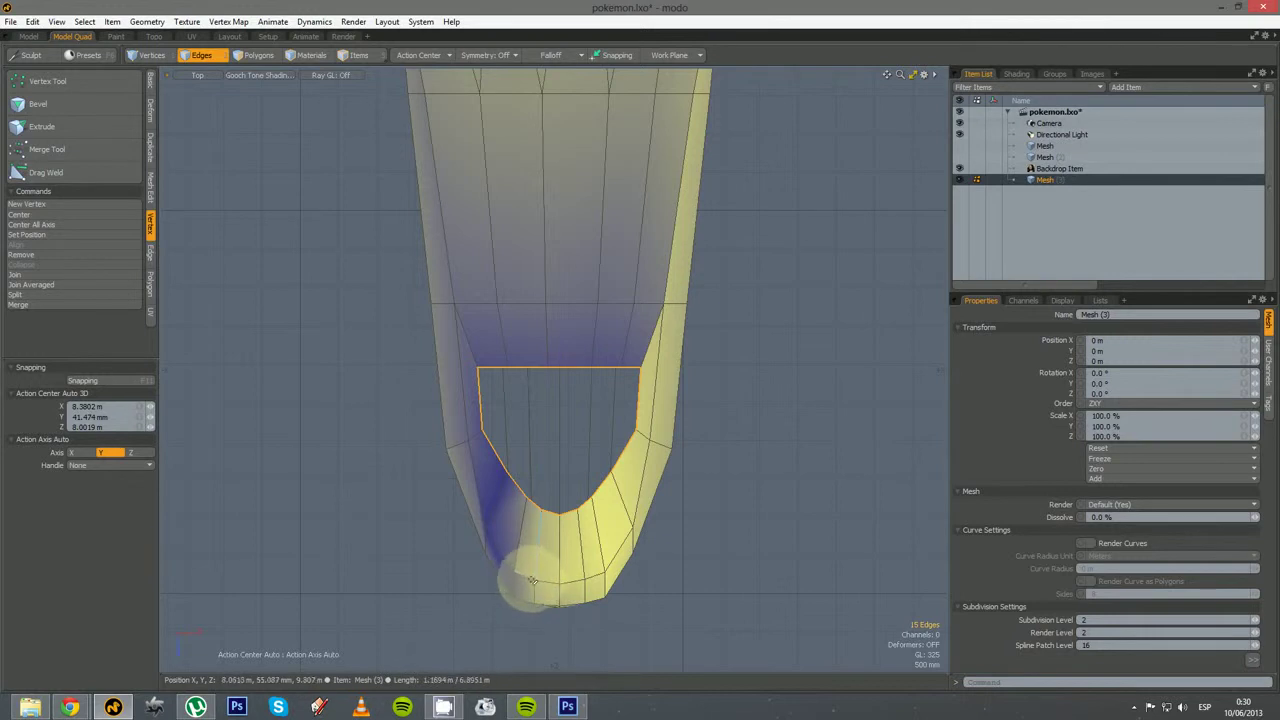
left_click(531, 580)
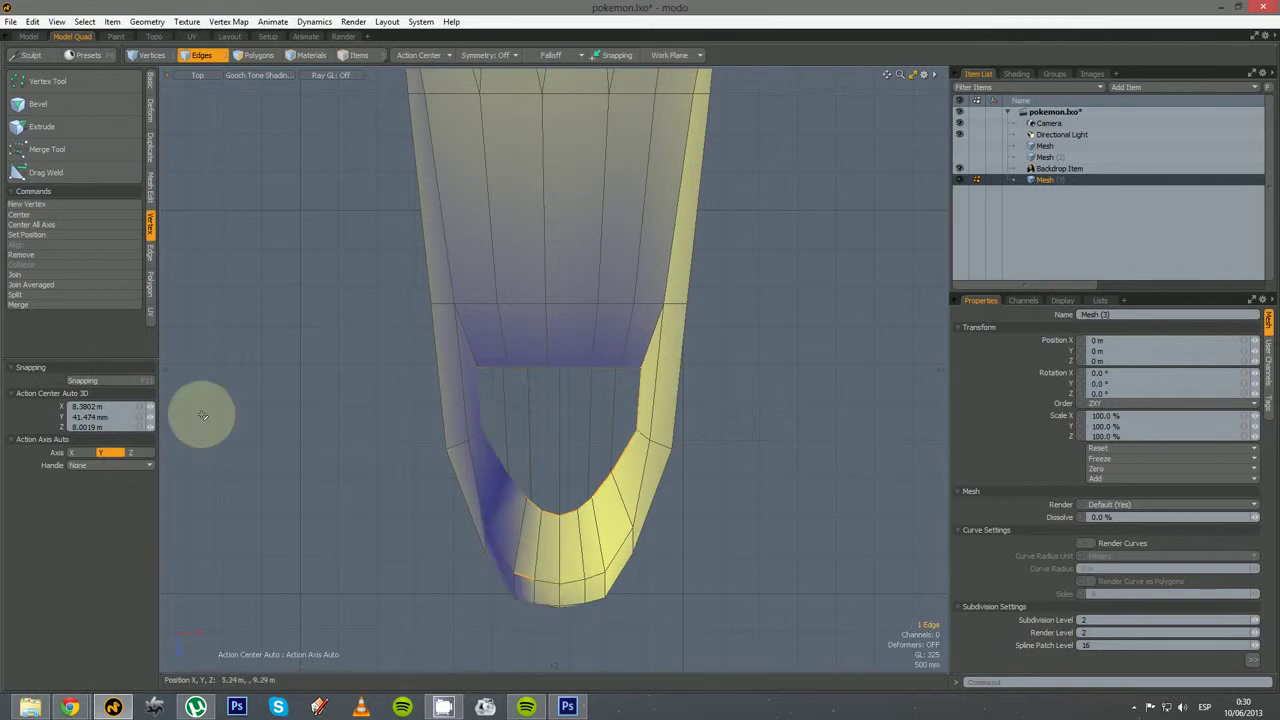
left_click(105, 286)
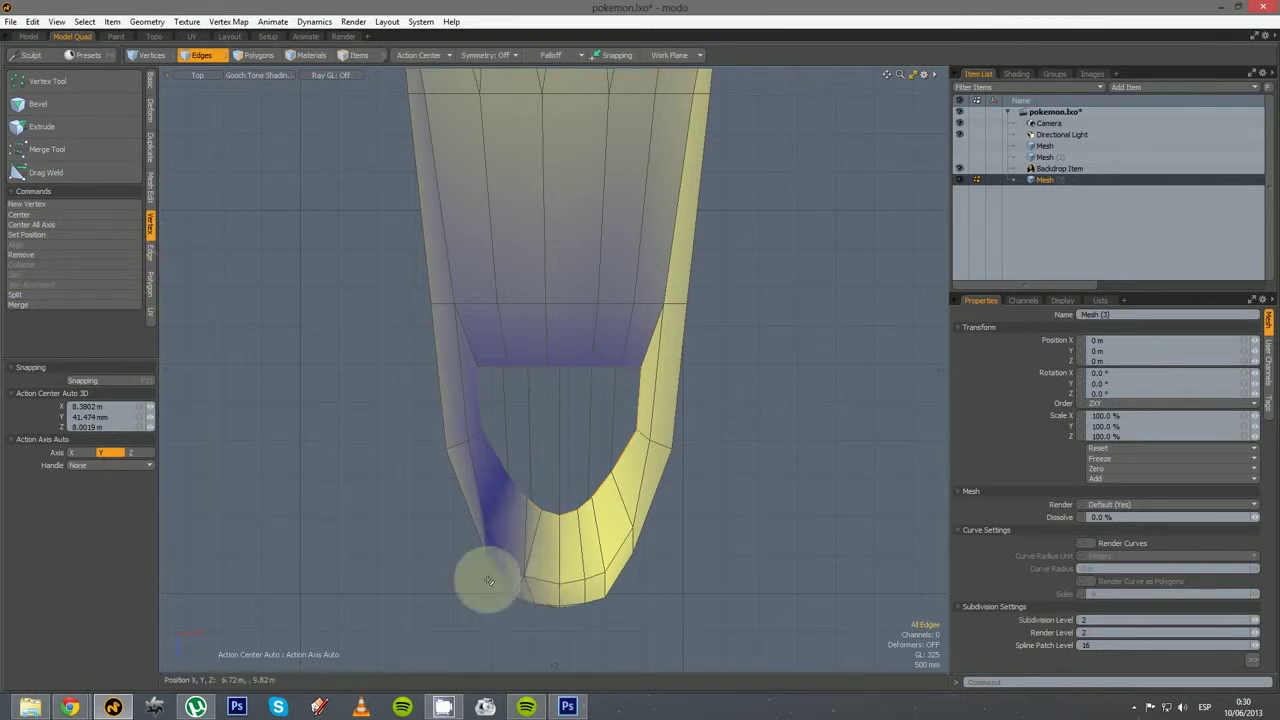
left_click(535, 508)
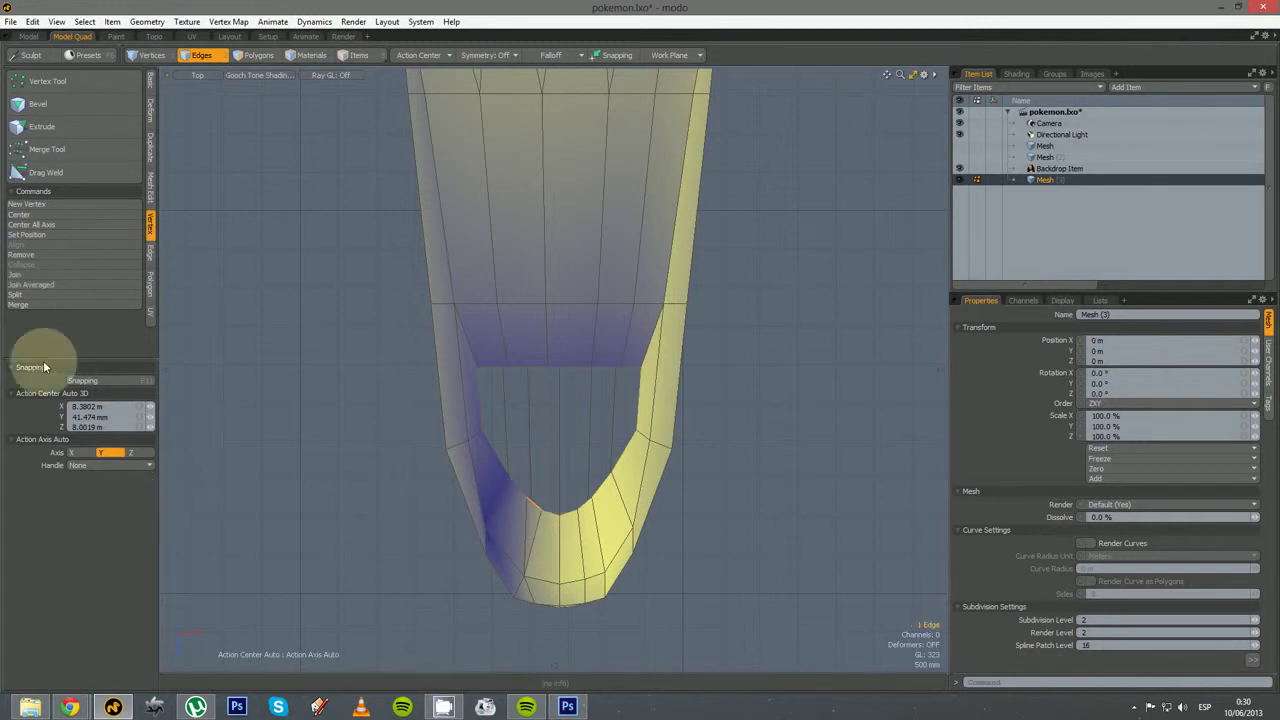
left_click(43, 286)
Collapse the edge at the centre of the heel's end, the right-hand heel edge and the rim edge above it with Join Averaged
left_click(571, 580)
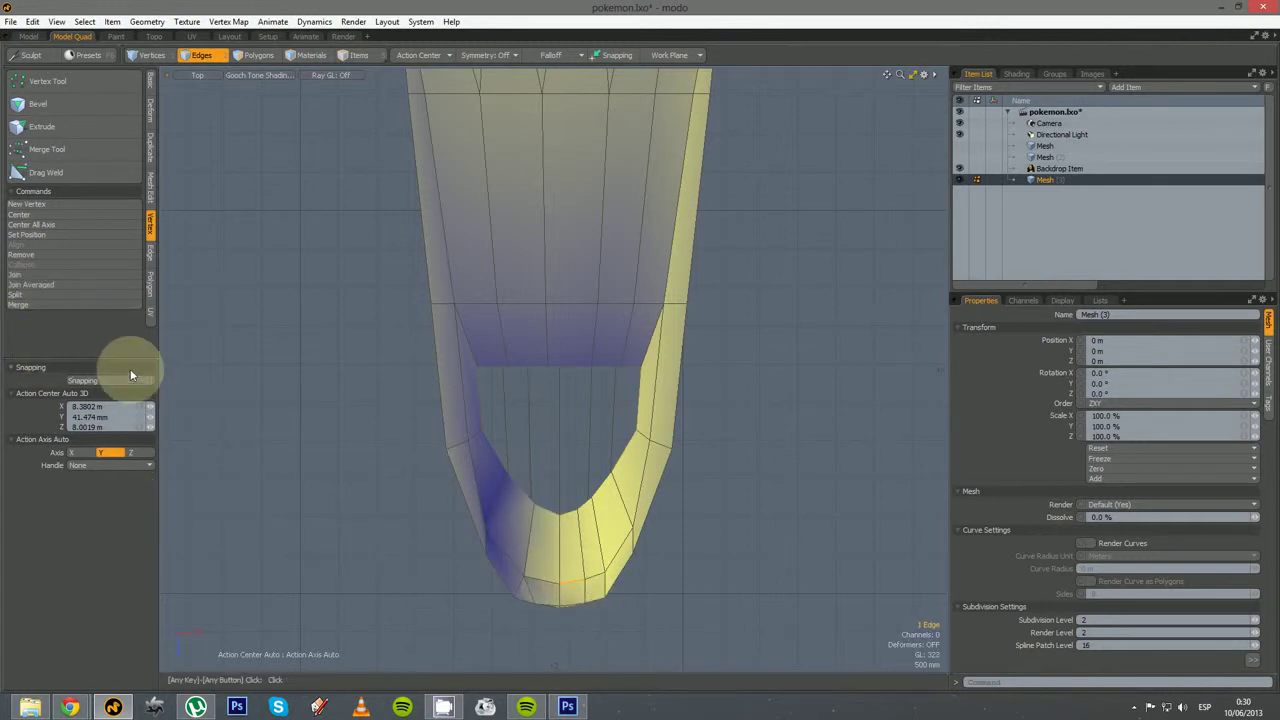
left_click(40, 286)
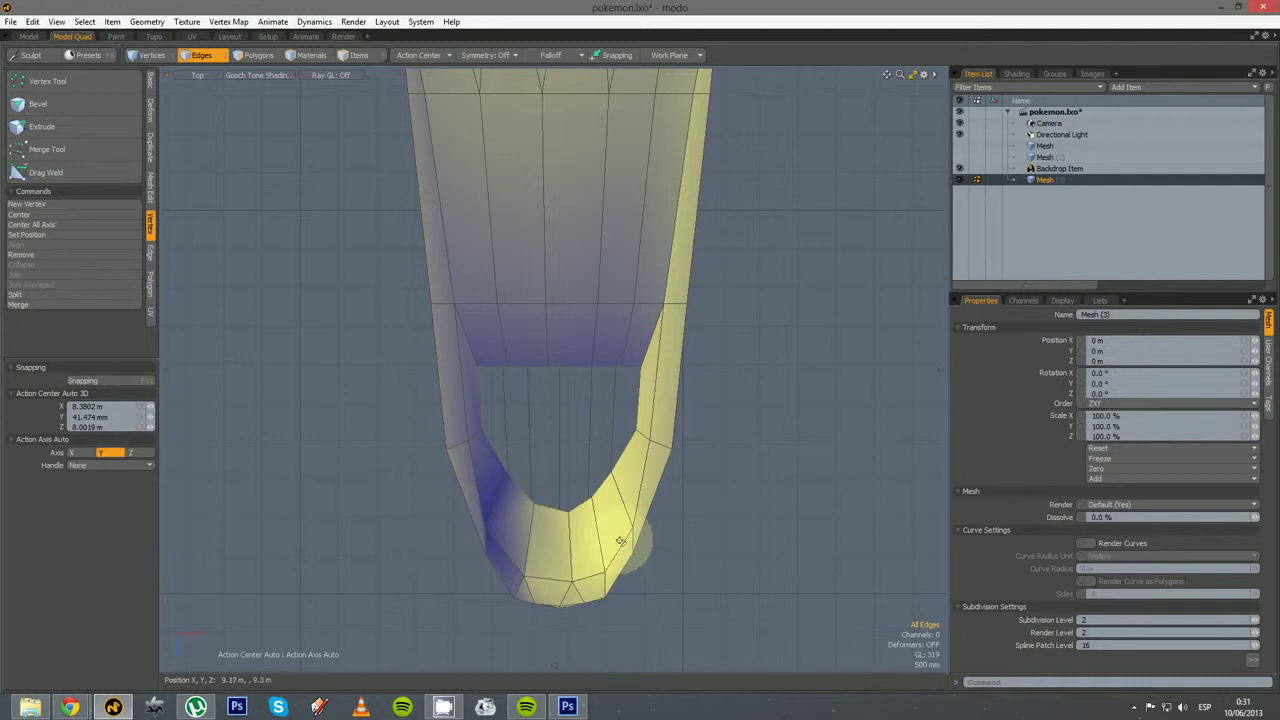
double_click(603, 488)
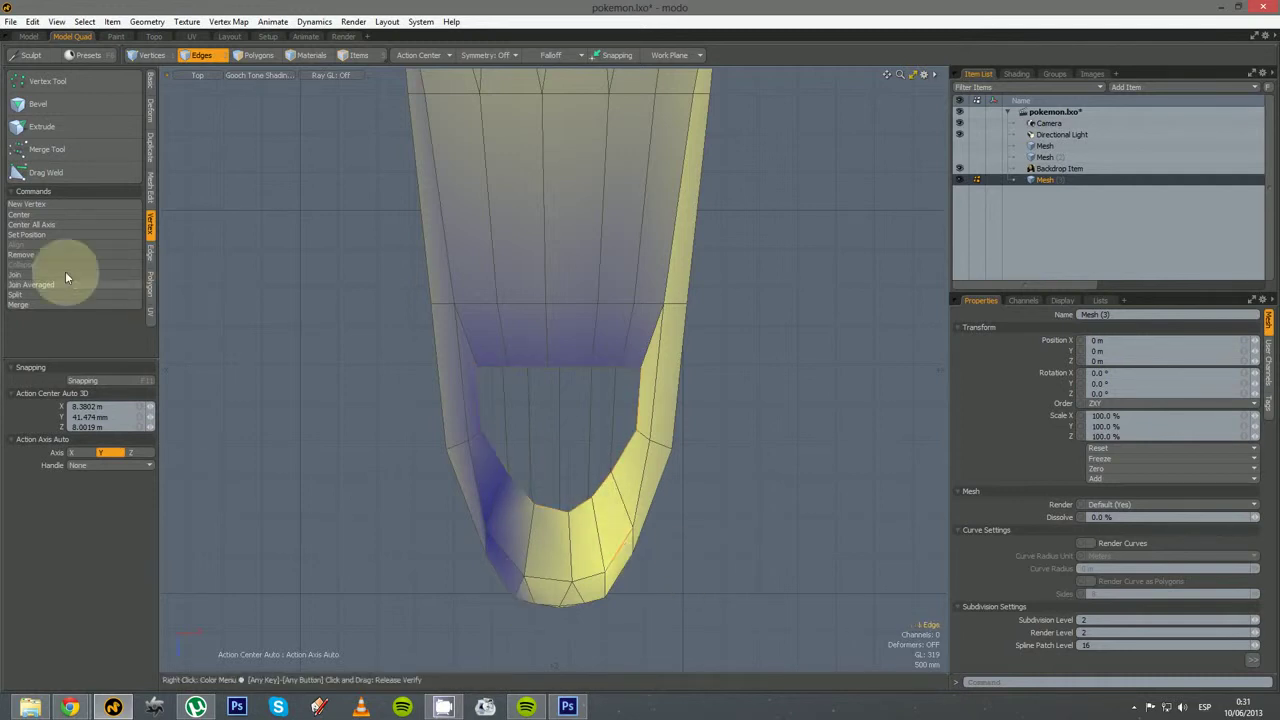
left_click(361, 433)
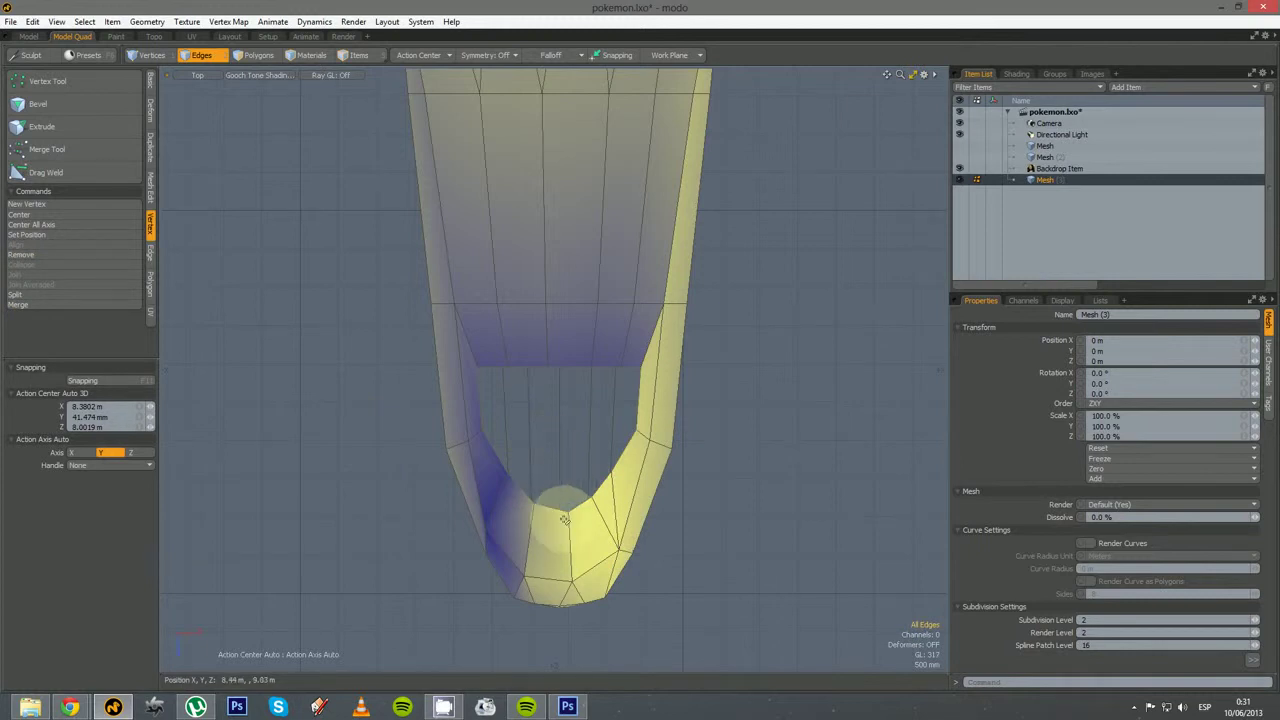
left_click(614, 559)
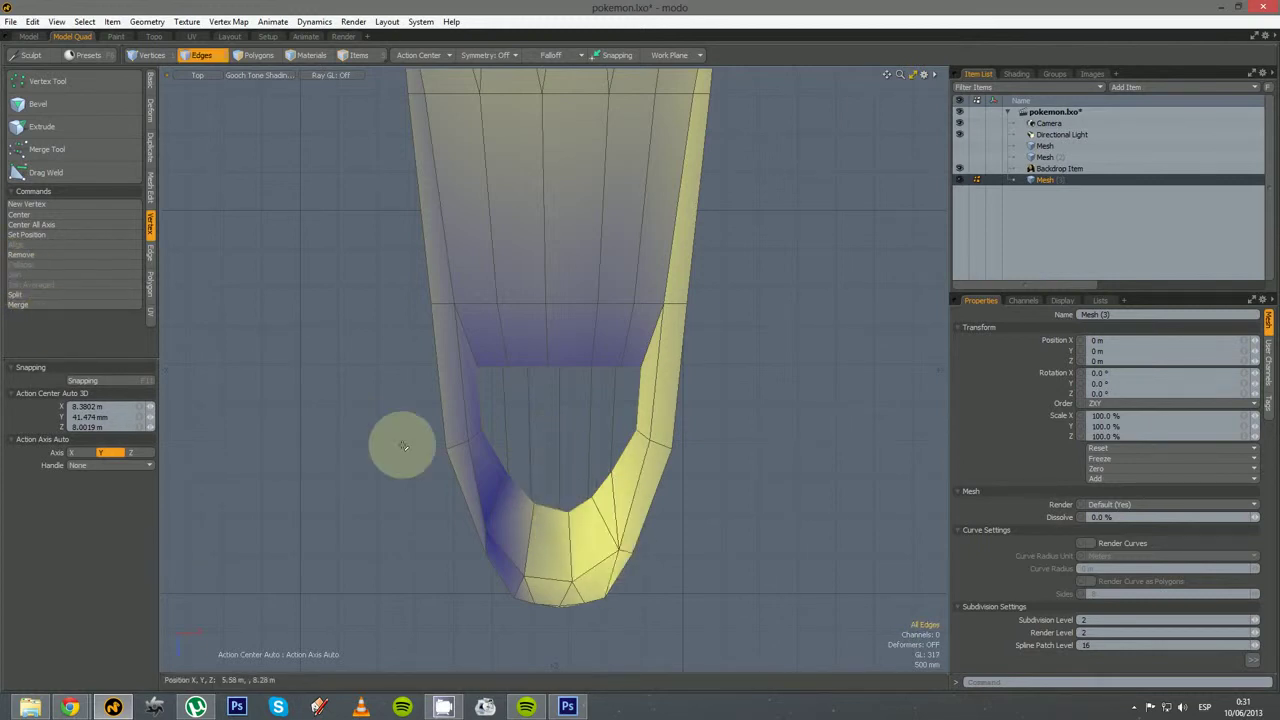
left_click(40, 287)
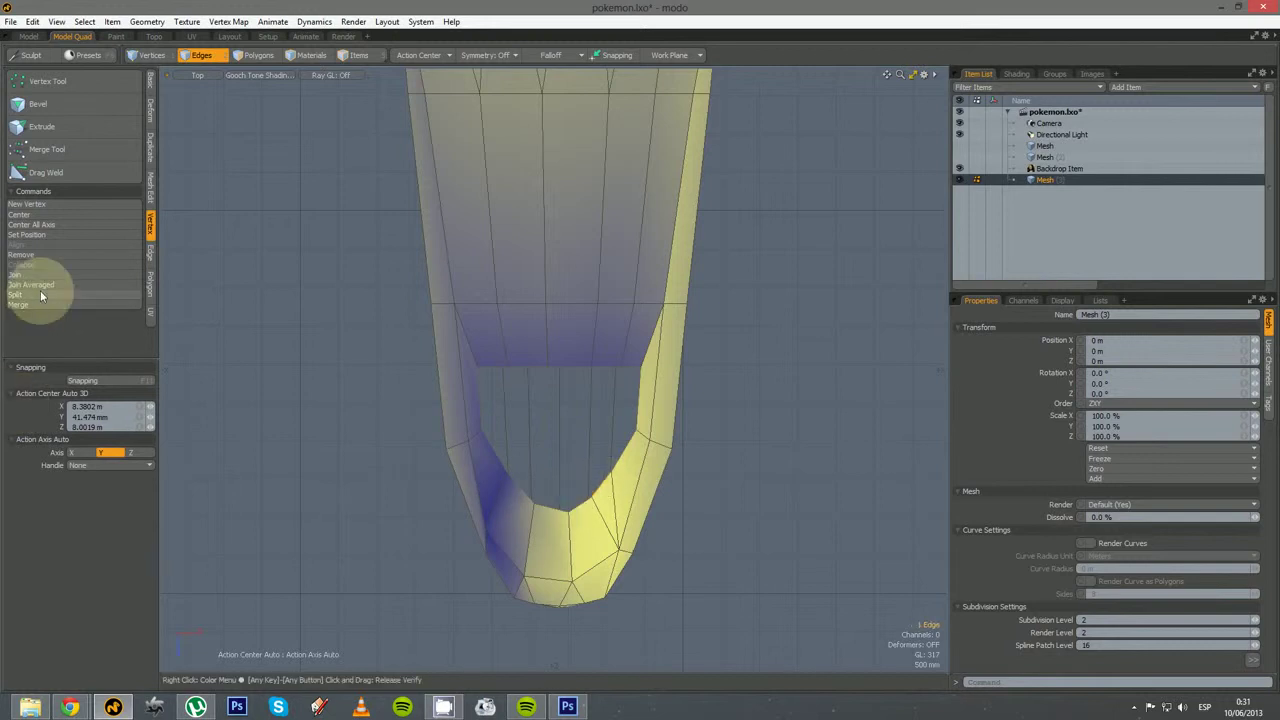
Collapse the left-hand heel edge and the rim edge above it with Join Averaged, then clear the edge selection
double_click(521, 491)
left_click(410, 530)
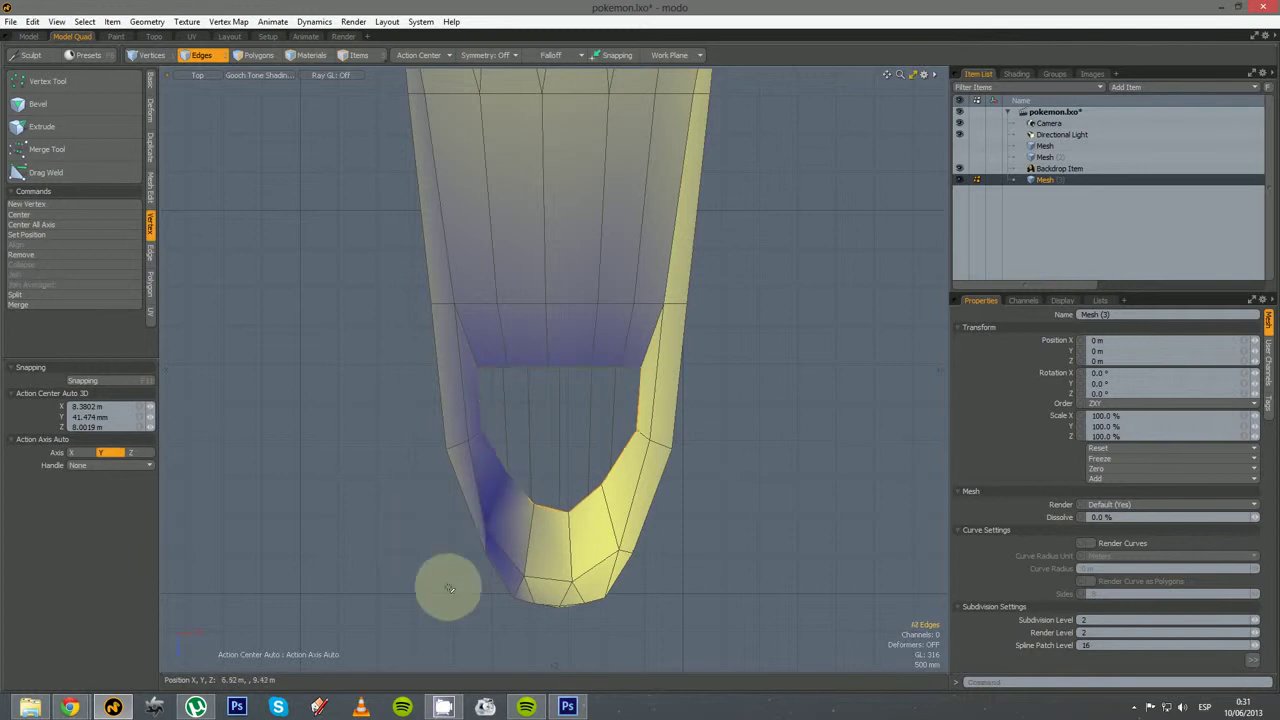
left_click(503, 553)
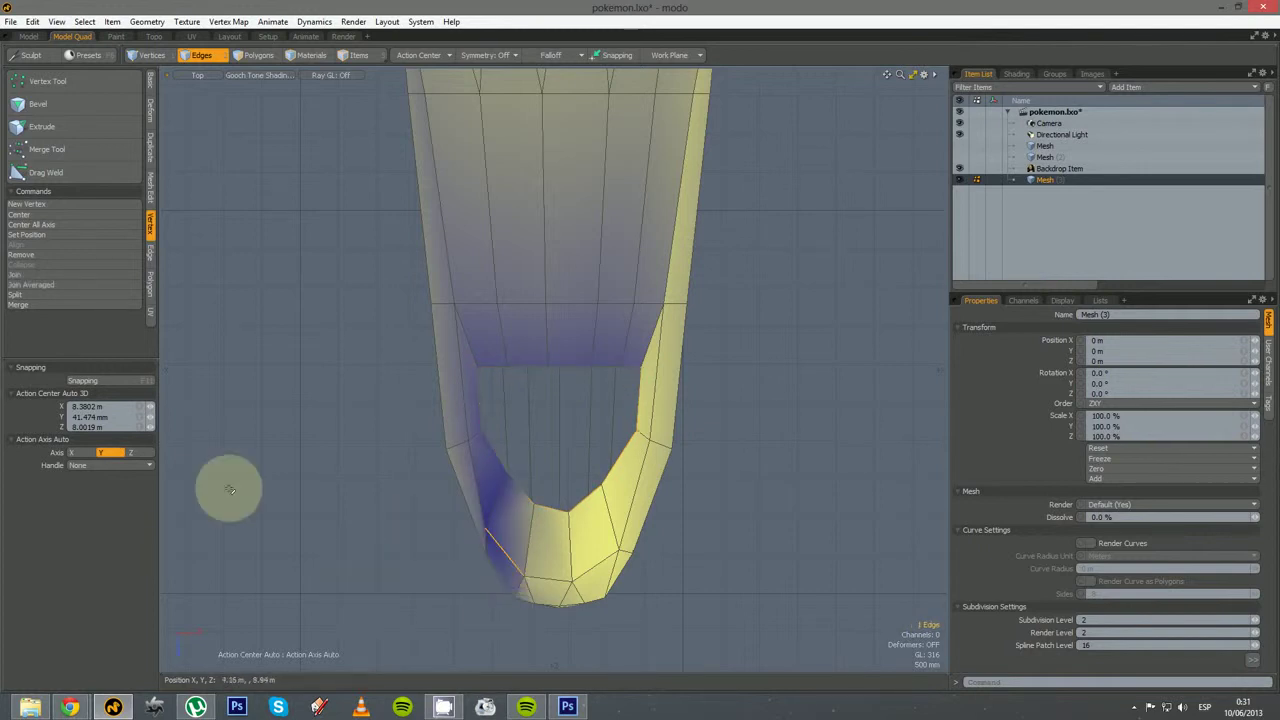
left_click(40, 286)
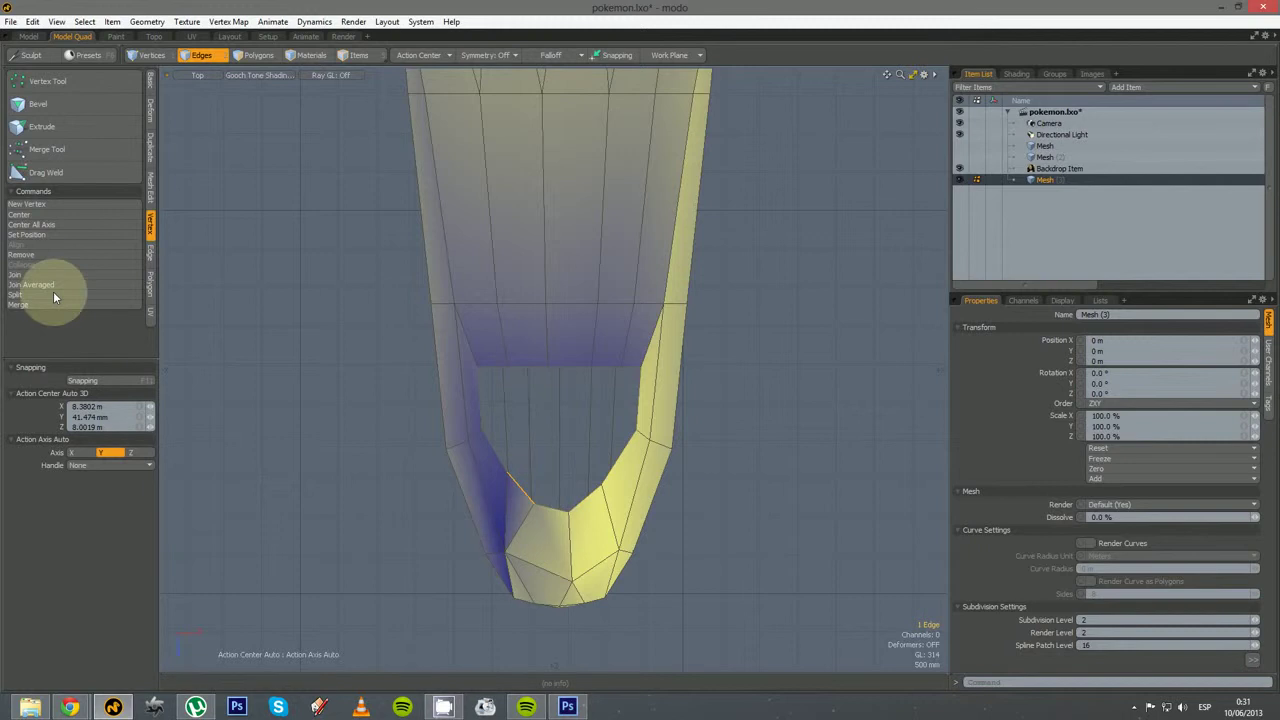
left_click(51, 284)
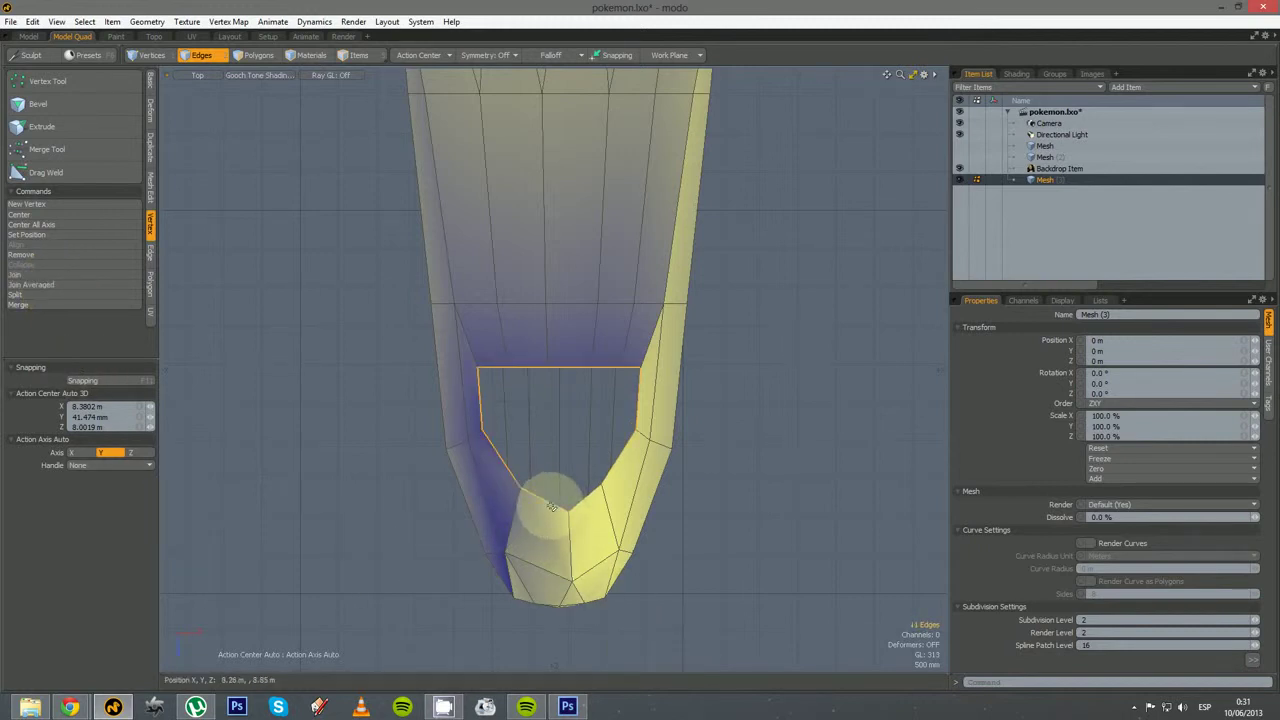
left_click(371, 506)
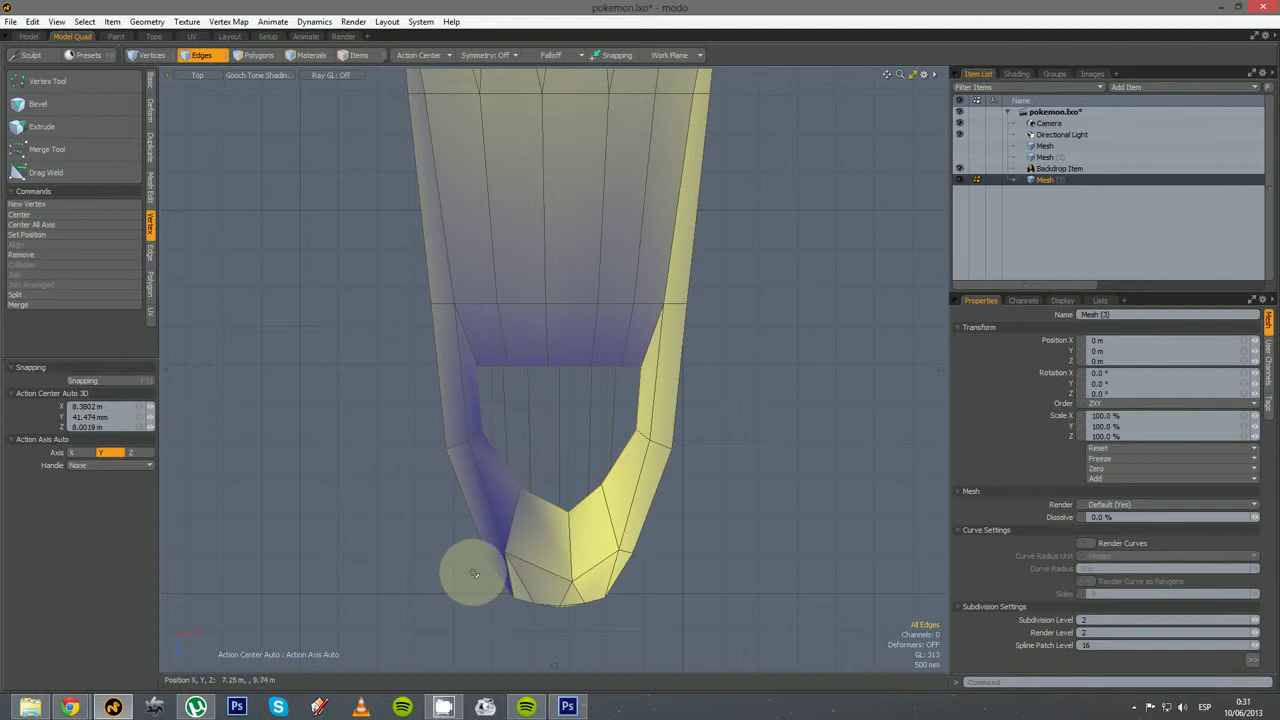
Examine the opening's rim and the heel's edges from several sides in the Perspective view
left_click_drag(508, 391, 466, 469, "alt+shift")
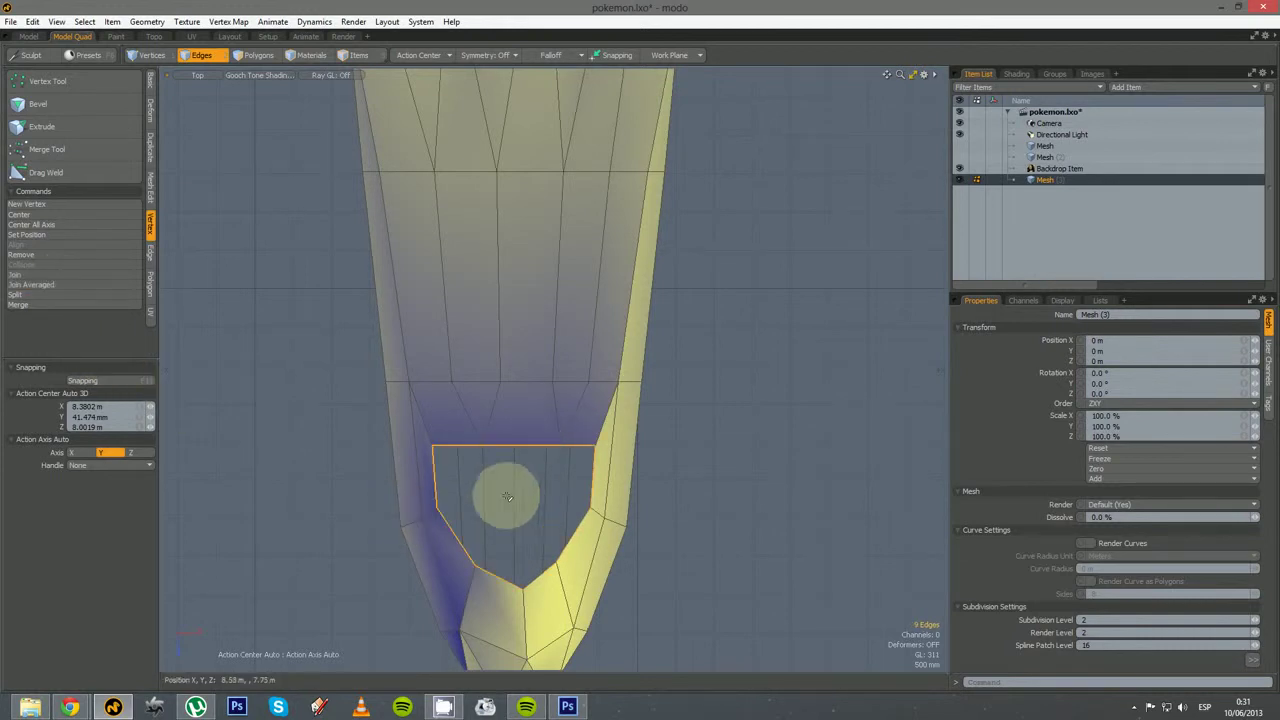
key("ctrl+space")
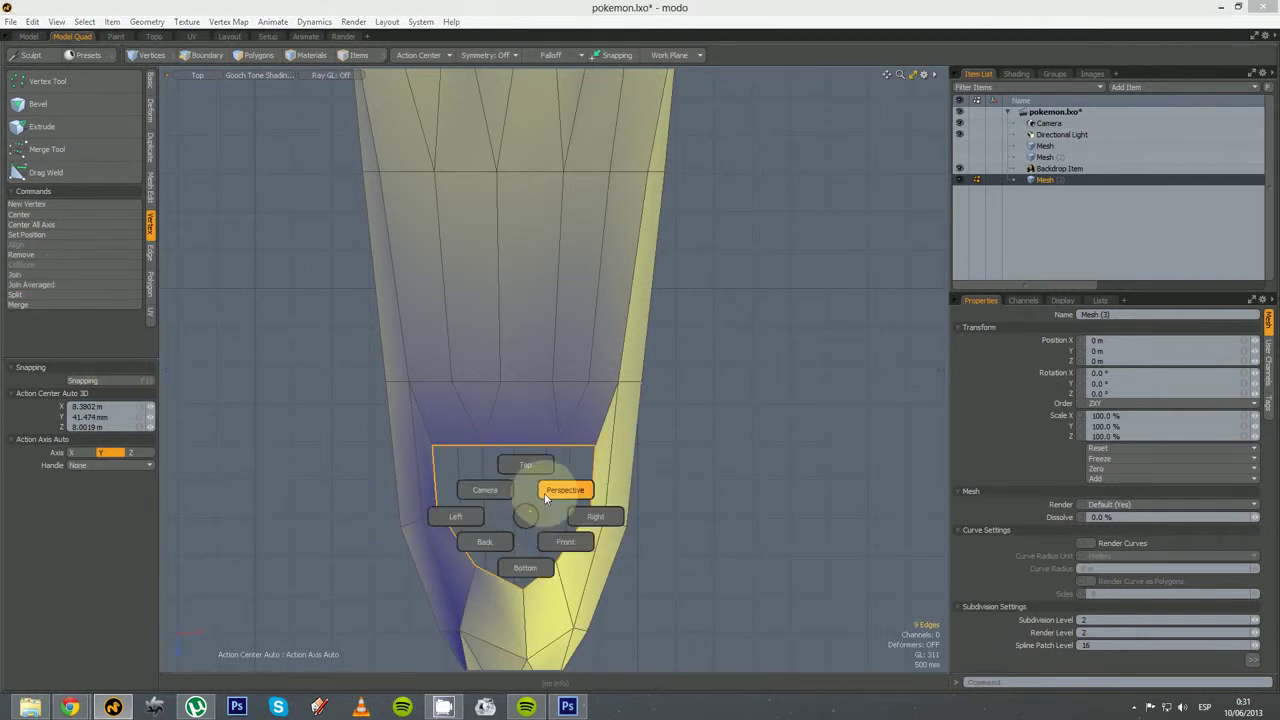
left_click(553, 492)
left_click_drag(554, 503, 569, 533, "alt")
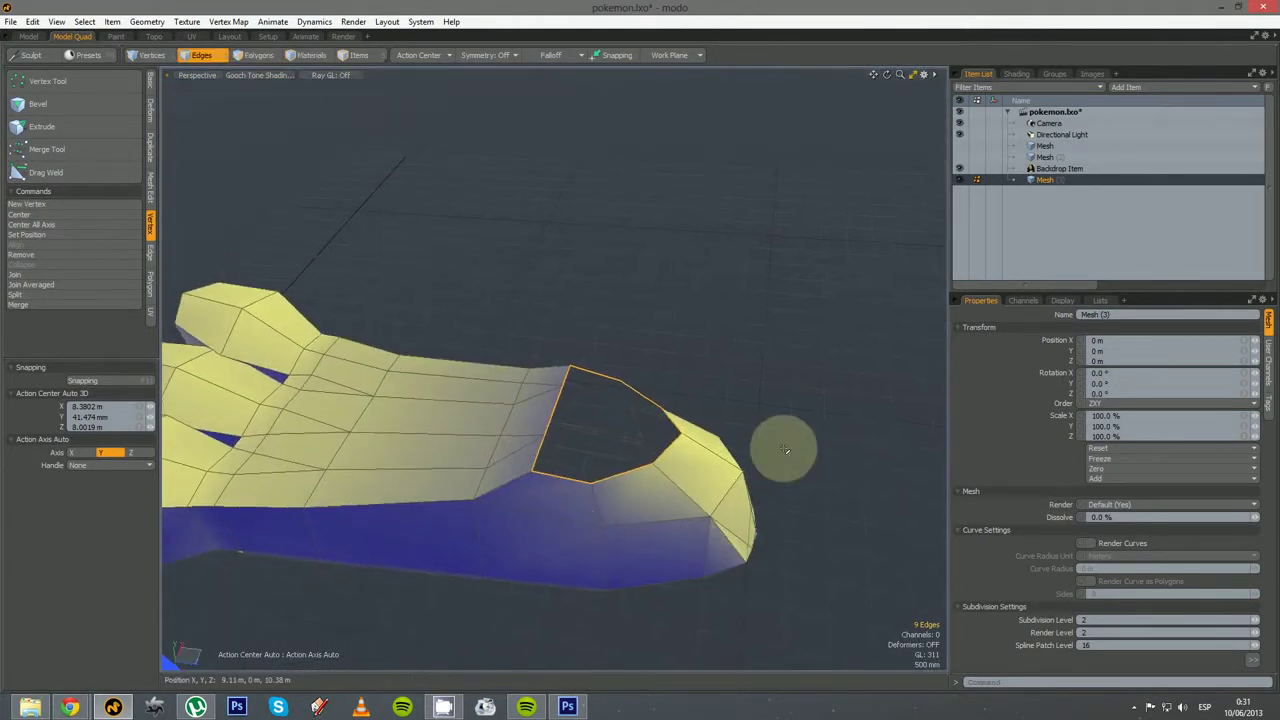
left_click(785, 449)
left_click_drag(777, 561, 470, 439, "alt")
left_click(497, 504)
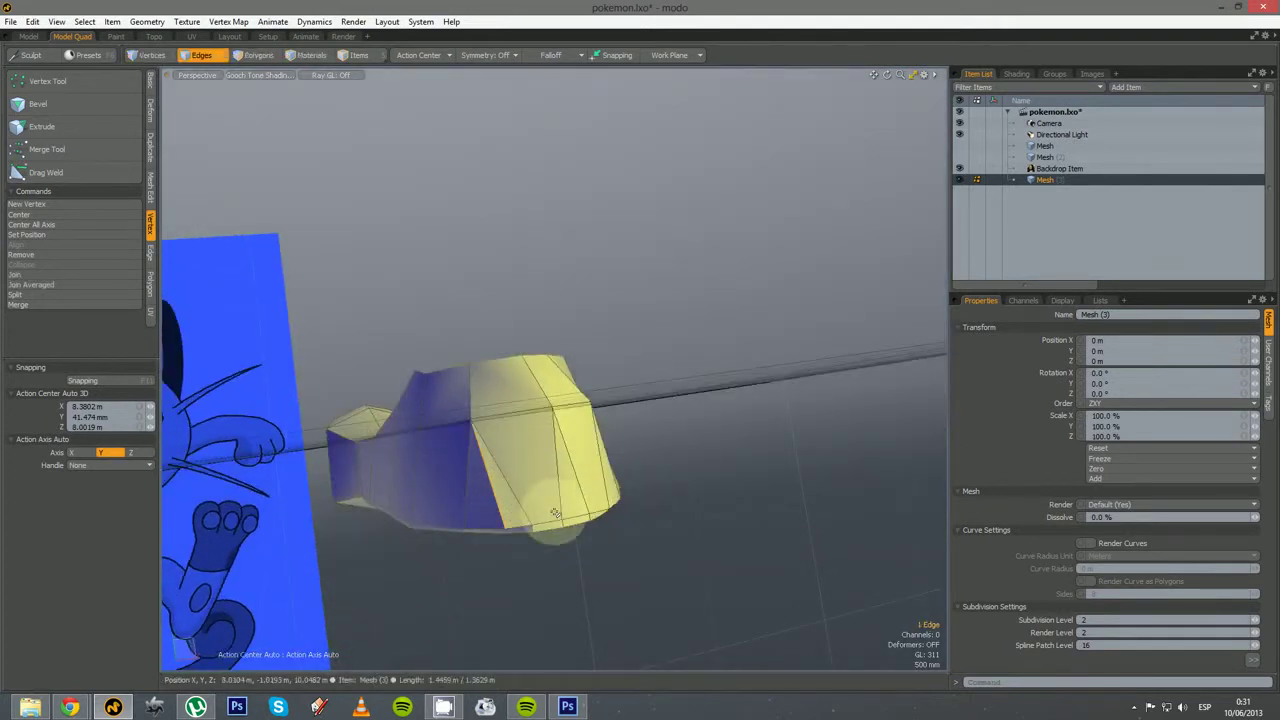
left_click_drag(571, 501, 534, 455, "alt")
Preview the foot with subdivision smoothing and examine the heel, underside and opening
key("Tab")
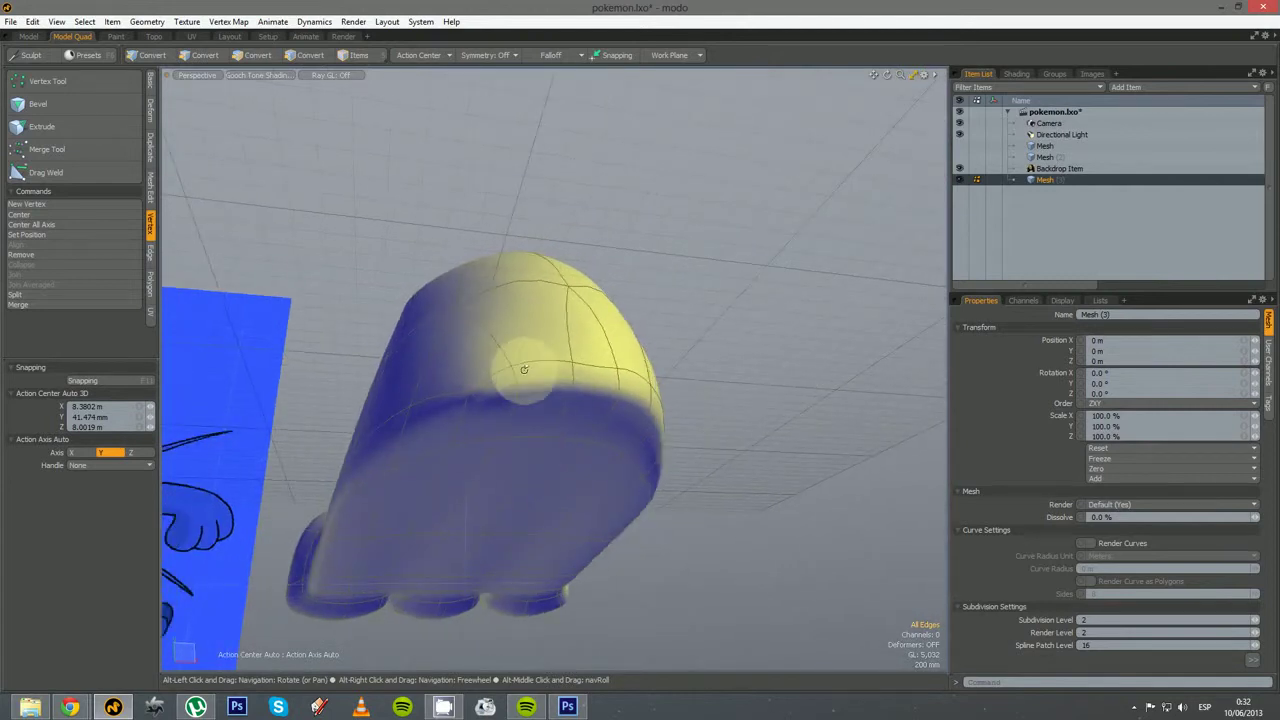
left_click_drag(523, 369, 597, 567, "alt")
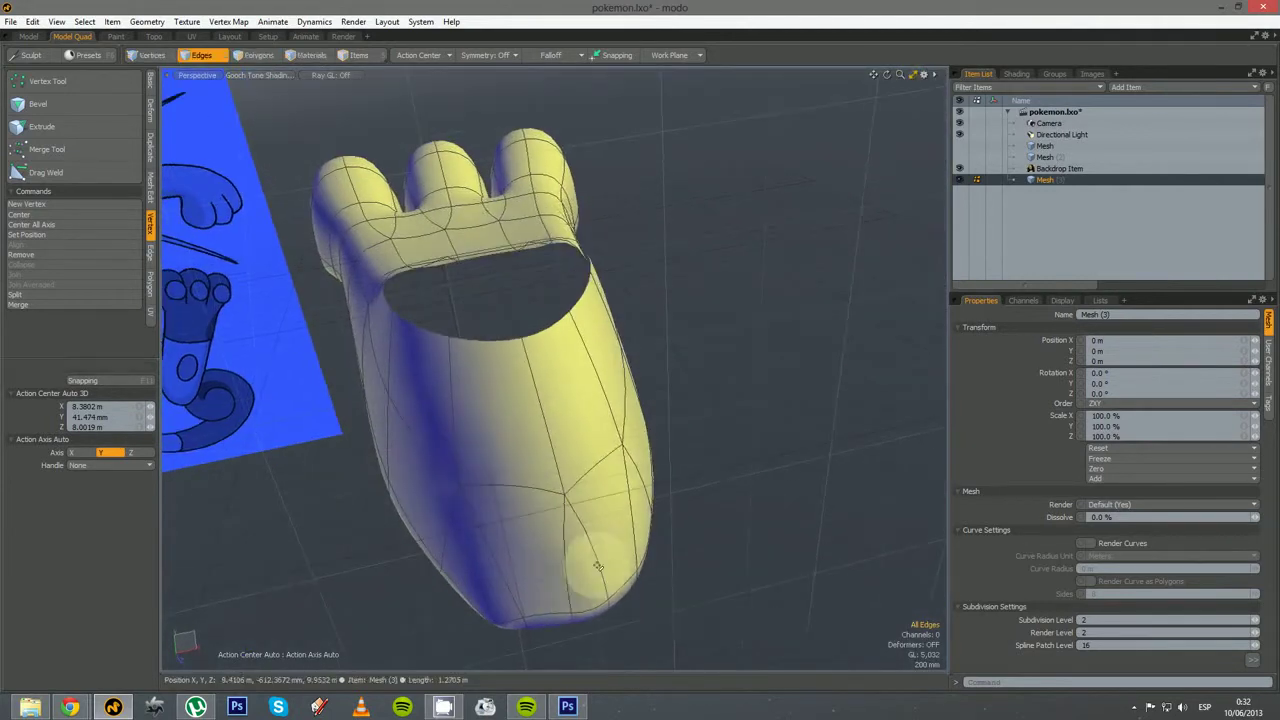
key("Tab")
key("Tab")
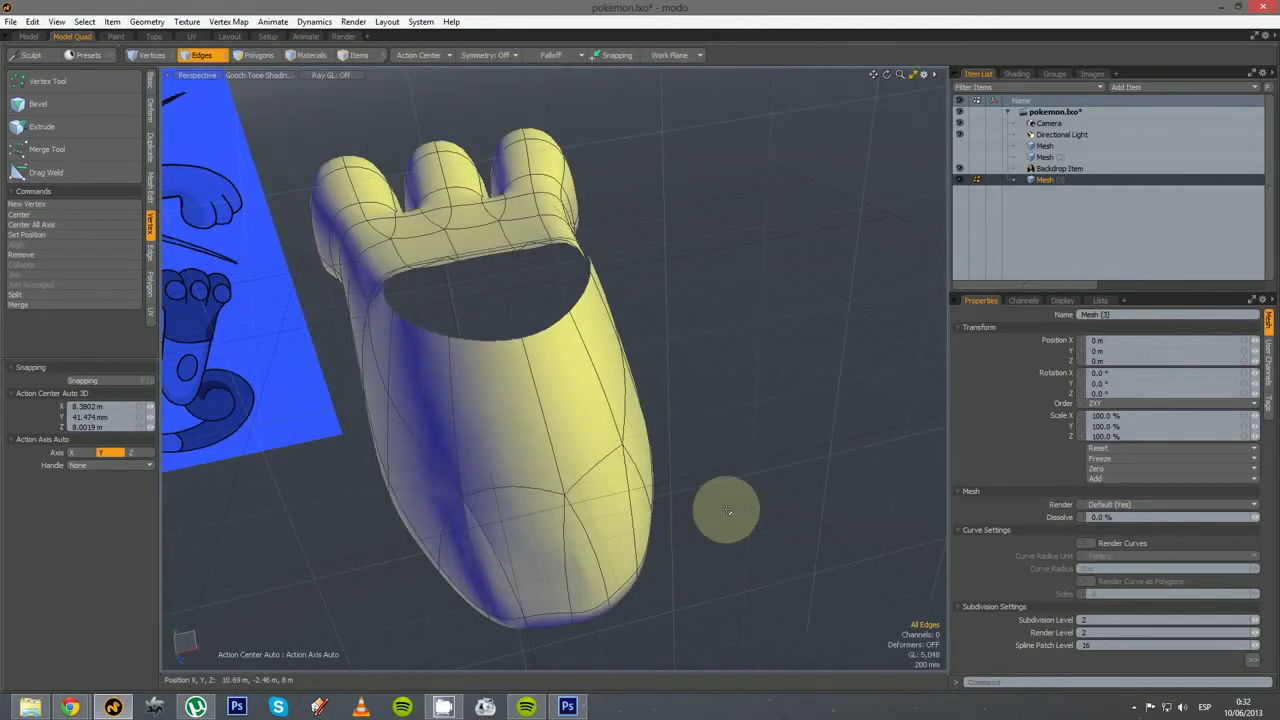
left_click_drag(727, 511, 505, 528, "alt")
Return to the unsmoothed mesh and move the bottom corner vertex on the left side of the heel
key("Tab")
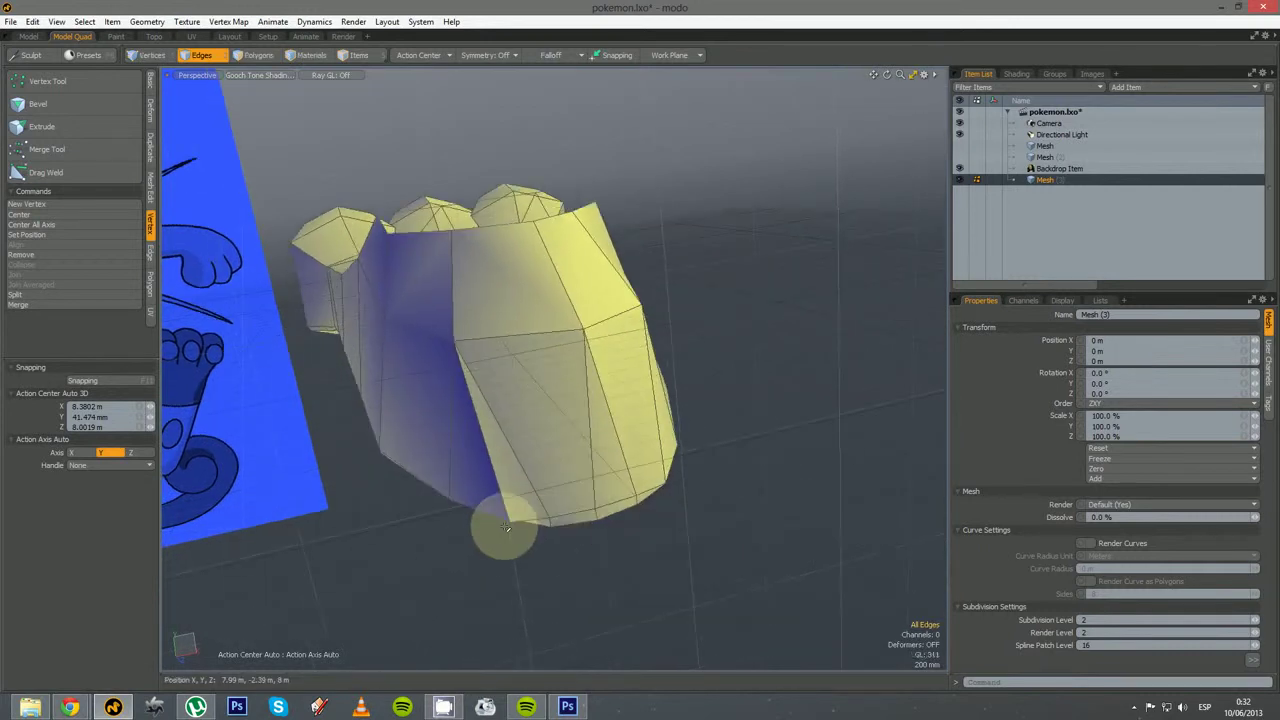
key("3")
left_click(511, 523)
left_click_drag(534, 480, 596, 617, "alt")
key("w")
key("space")
left_click(691, 592)
Lower the vertex at the notch on the heel's bottom edge by about 230 mm in Y and deselect it
left_click_drag(572, 575, 547, 303, "alt")
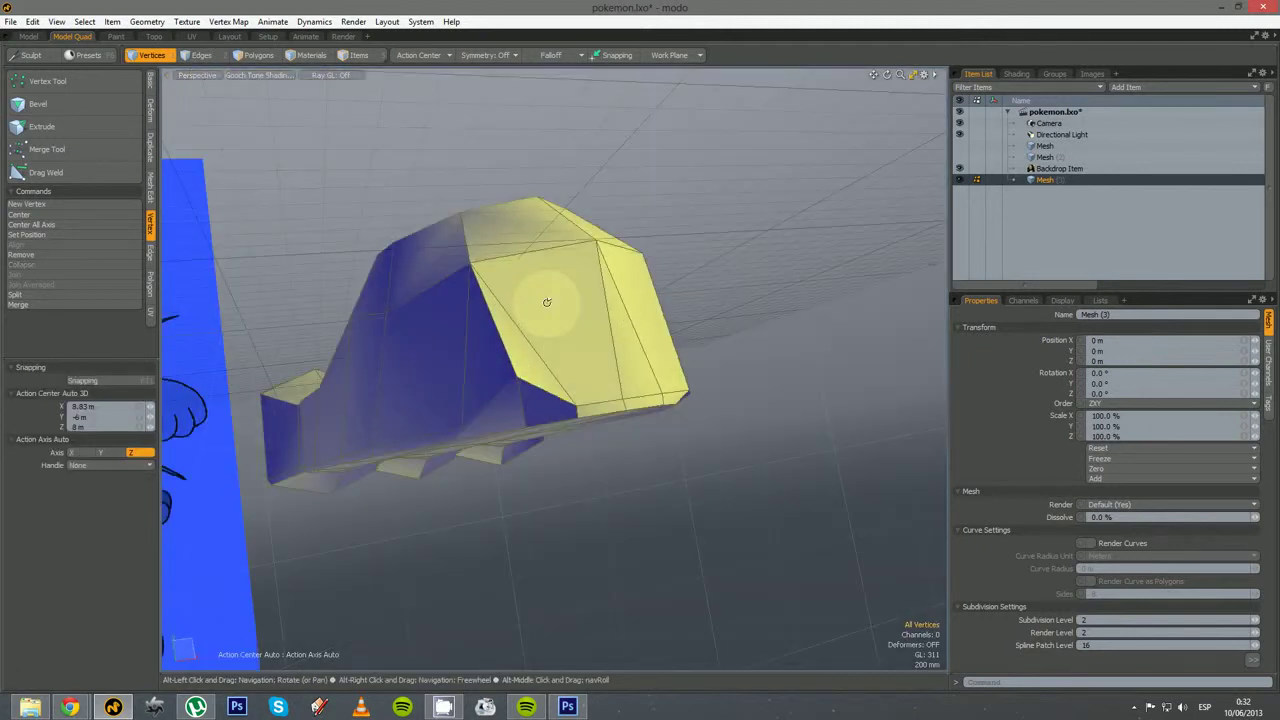
left_click_drag(579, 410, 512, 392, "alt")
left_click(464, 360)
left_click_drag(450, 353, 581, 307, "alt")
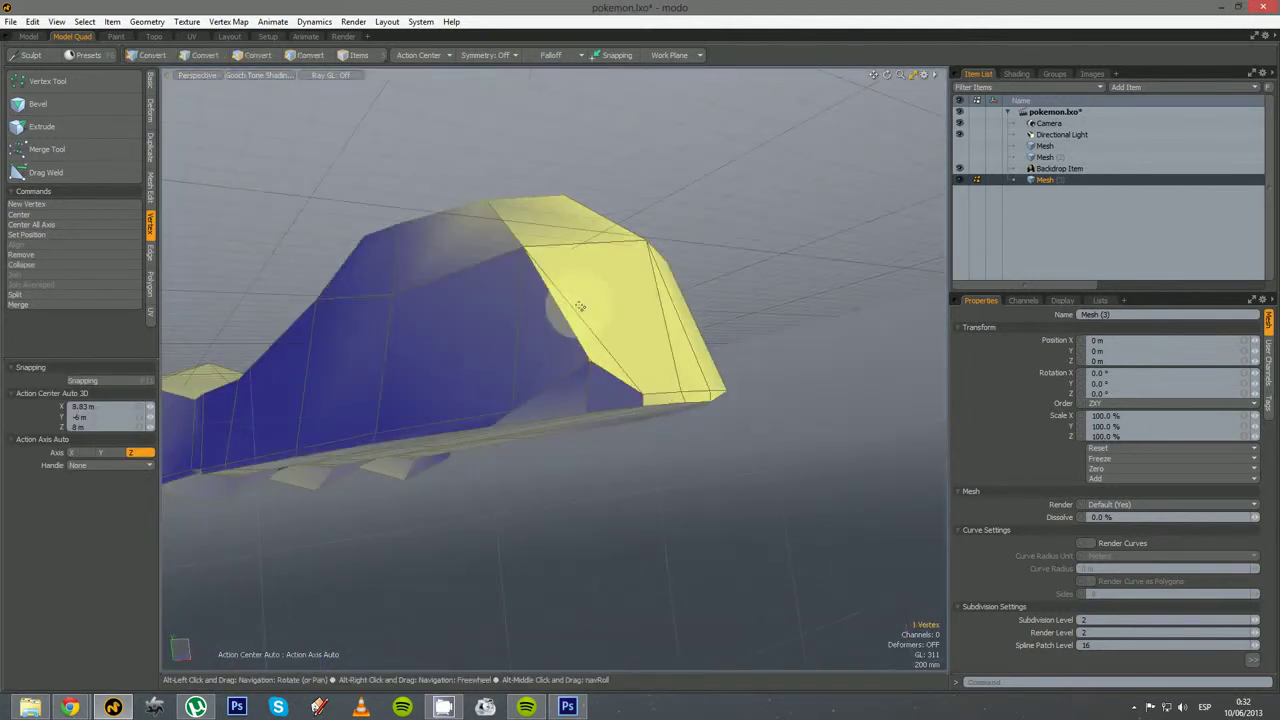
key("w")
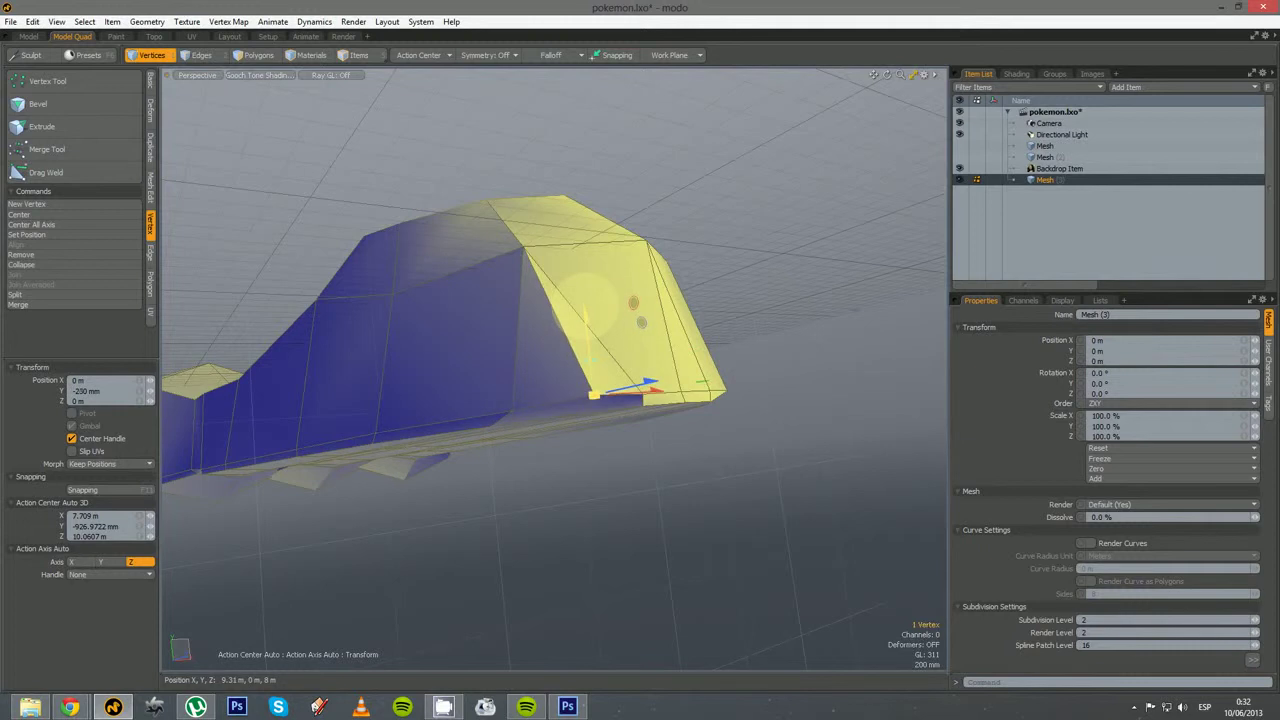
left_click(646, 466)
left_click_drag(634, 393, 583, 613, "alt")
key("space")
left_click(590, 422)
Preview the foot with subdivision smoothing again and examine the opening's rim loop and the heel
key("Tab")
left_click_drag(593, 330, 622, 588, "alt")
left_click_drag(539, 426, 540, 511, "alt")
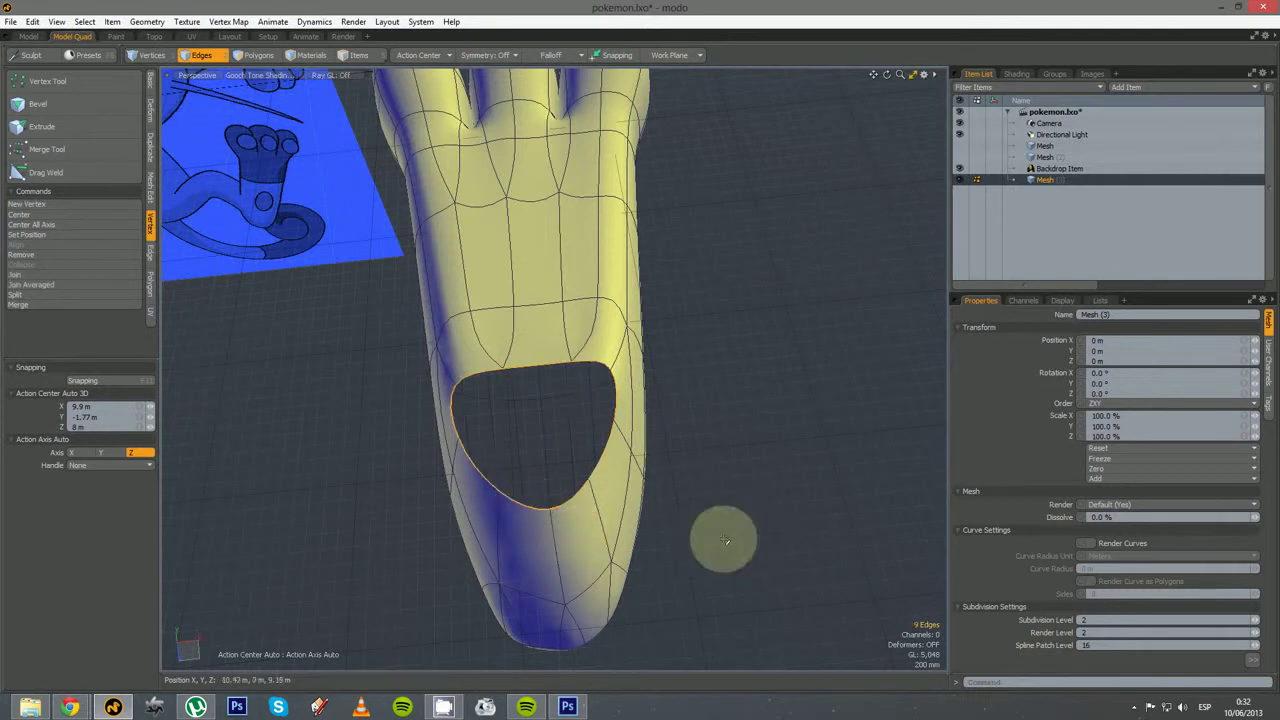
key("Tab")
mouse_move(597, 552)
left_mouse_down("alt")
mouse_move(680, 574)
mouse_move(551, 551)
left_mouse_up("alt")
Draw a flat sphere primitive about 3 m across beside the foot in the Top view
key("ctrl+space")
left_click(314, 446)
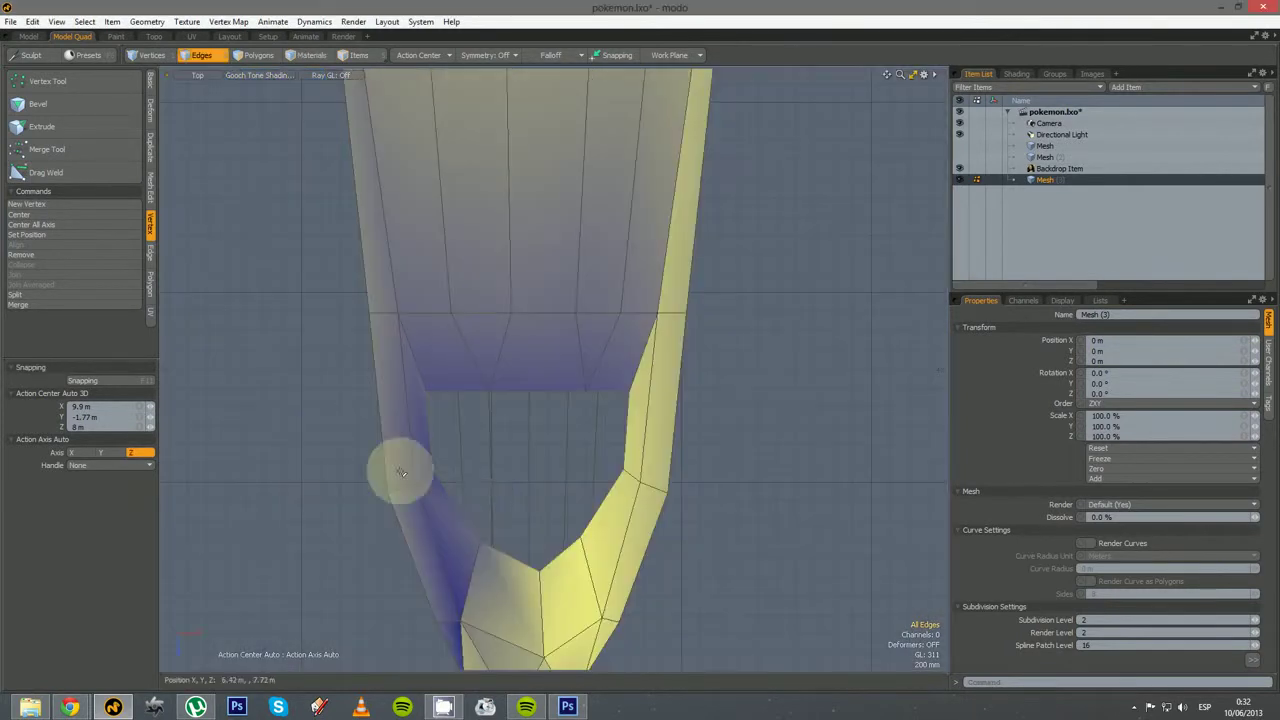
scroll(529, 494, "down", 3)
left_click_drag(529, 508, 389, 483, "alt+shift")
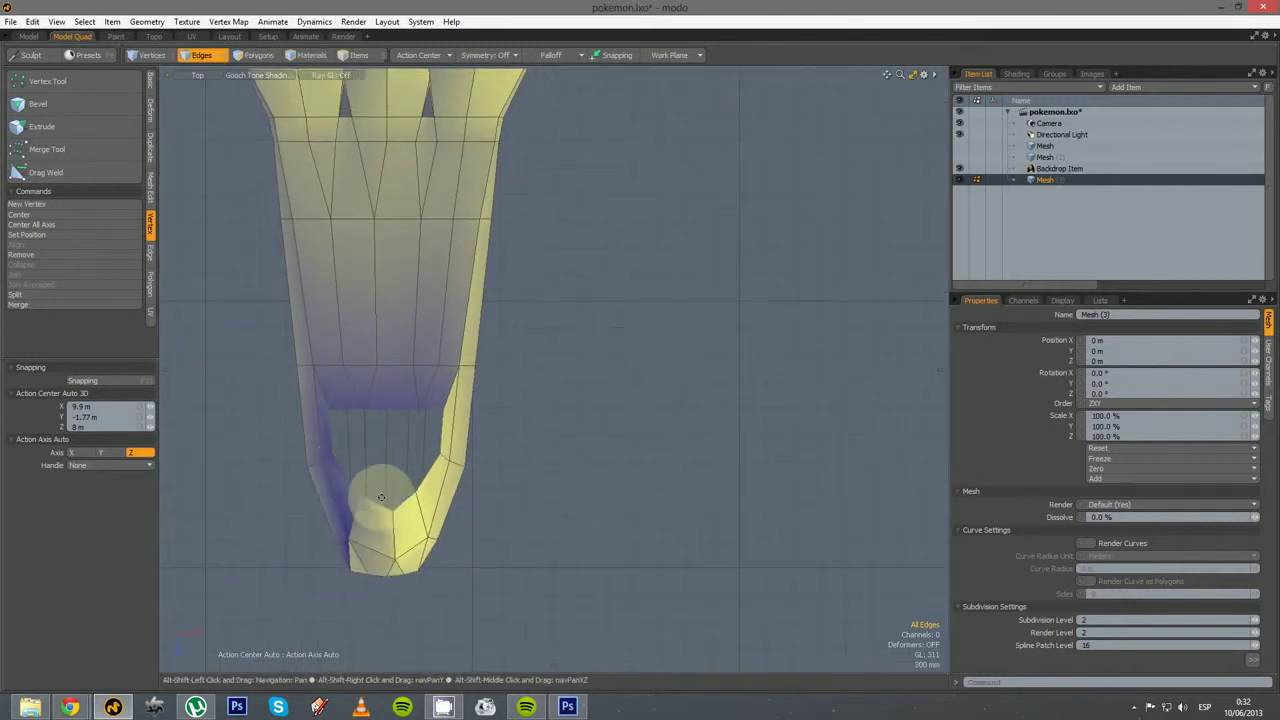
left_click(150, 86)
left_click(55, 85)
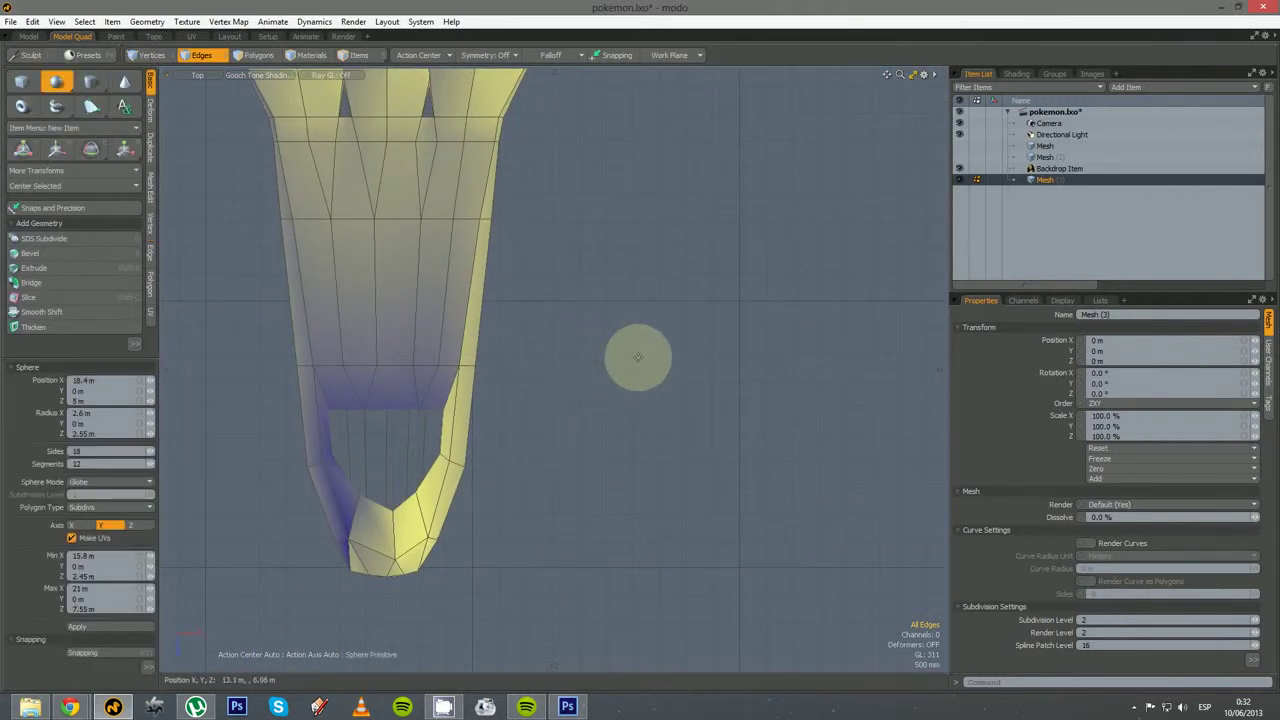
left_click_drag(637, 345, 716, 337)
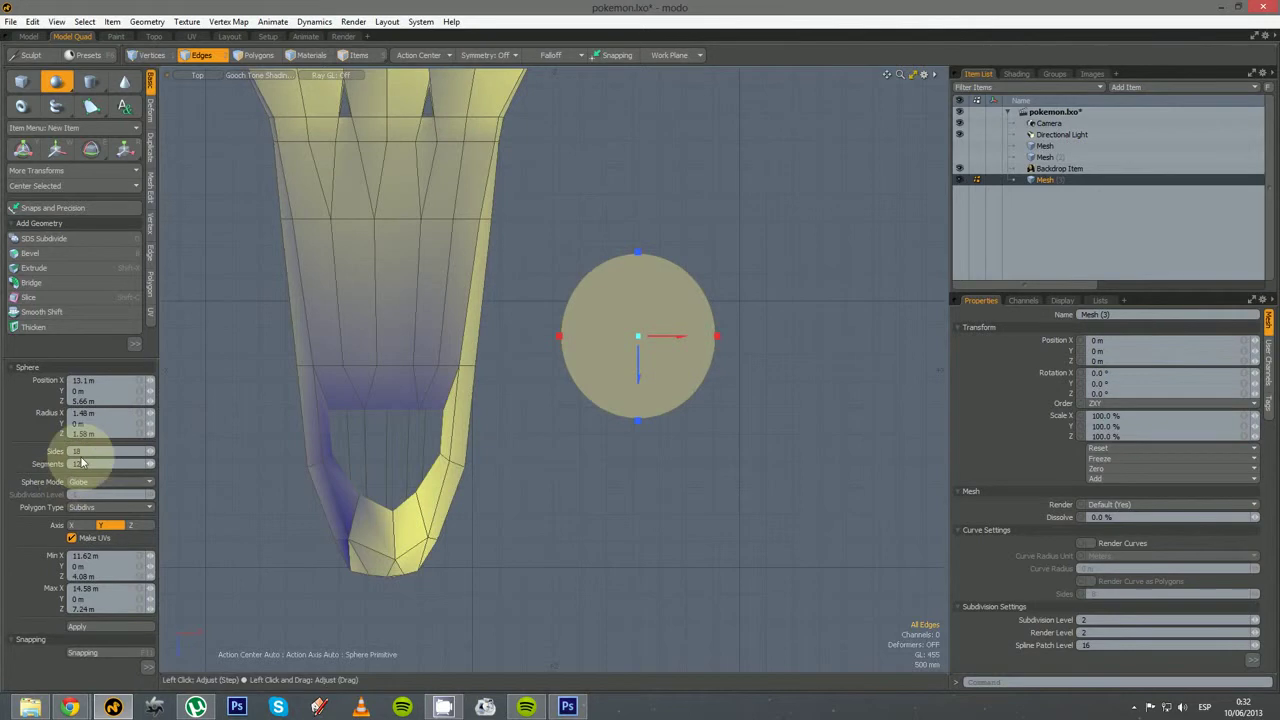
Set the sphere primitive to 8 sides with X and Z radii of 1 m, and finish it
left_click_drag(92, 451, 27, 455)
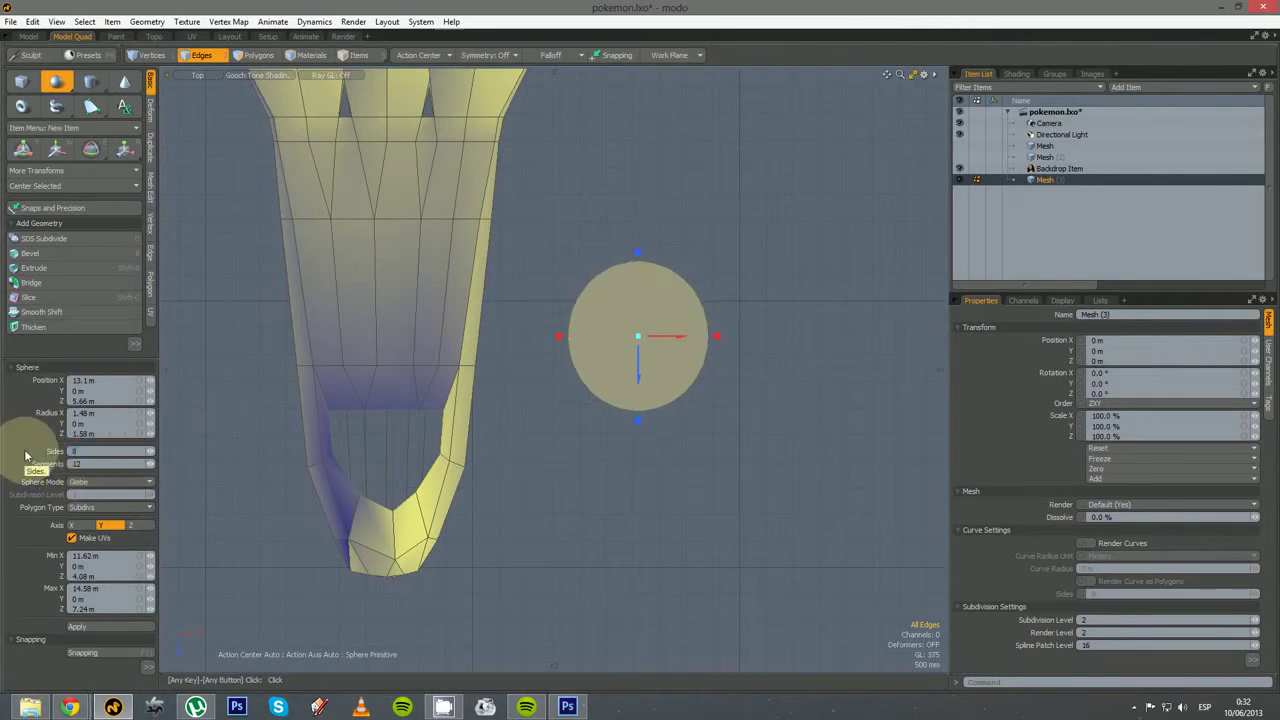
left_click(114, 337)
left_click_drag(110, 413, 3, 408)
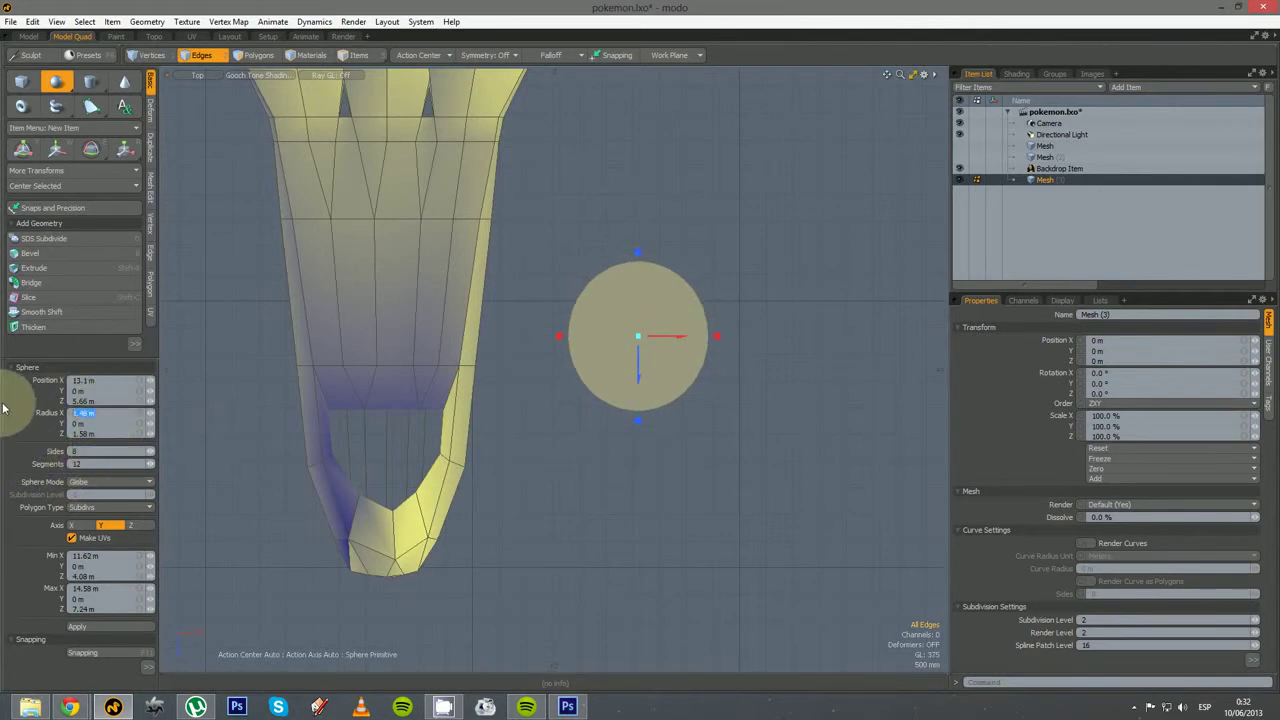
key("Tab")
type("1")
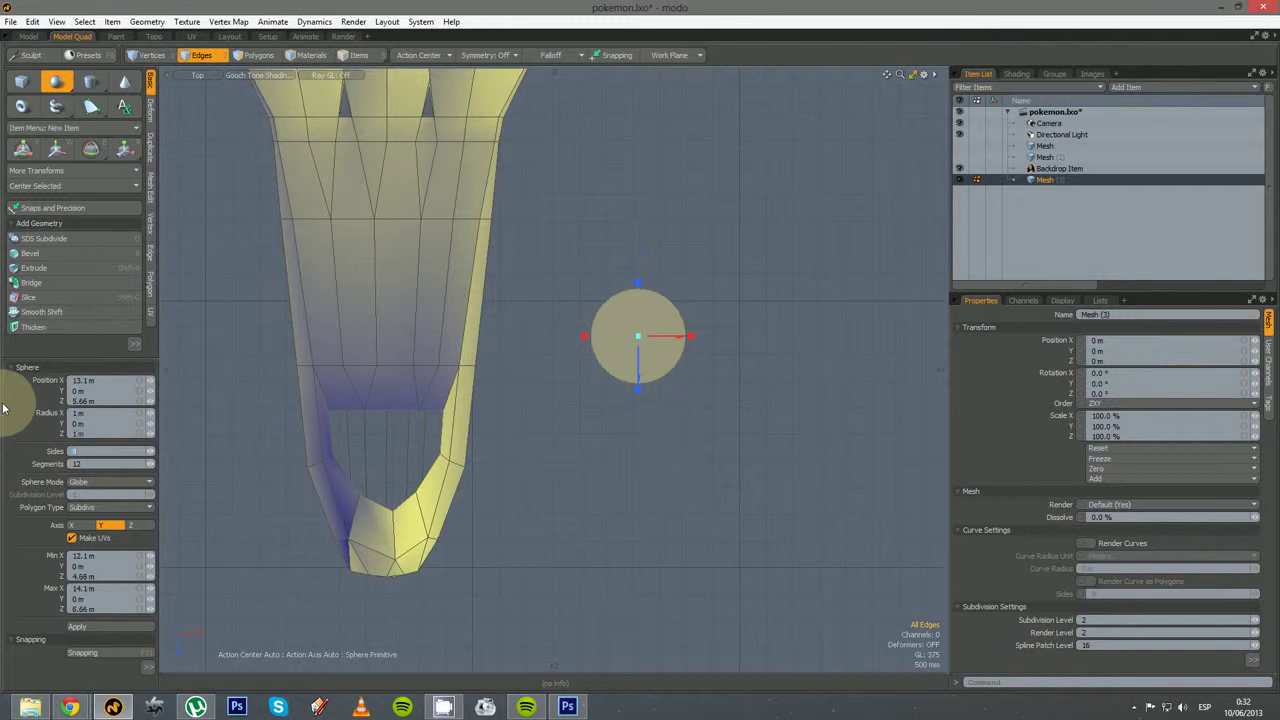
key("space")
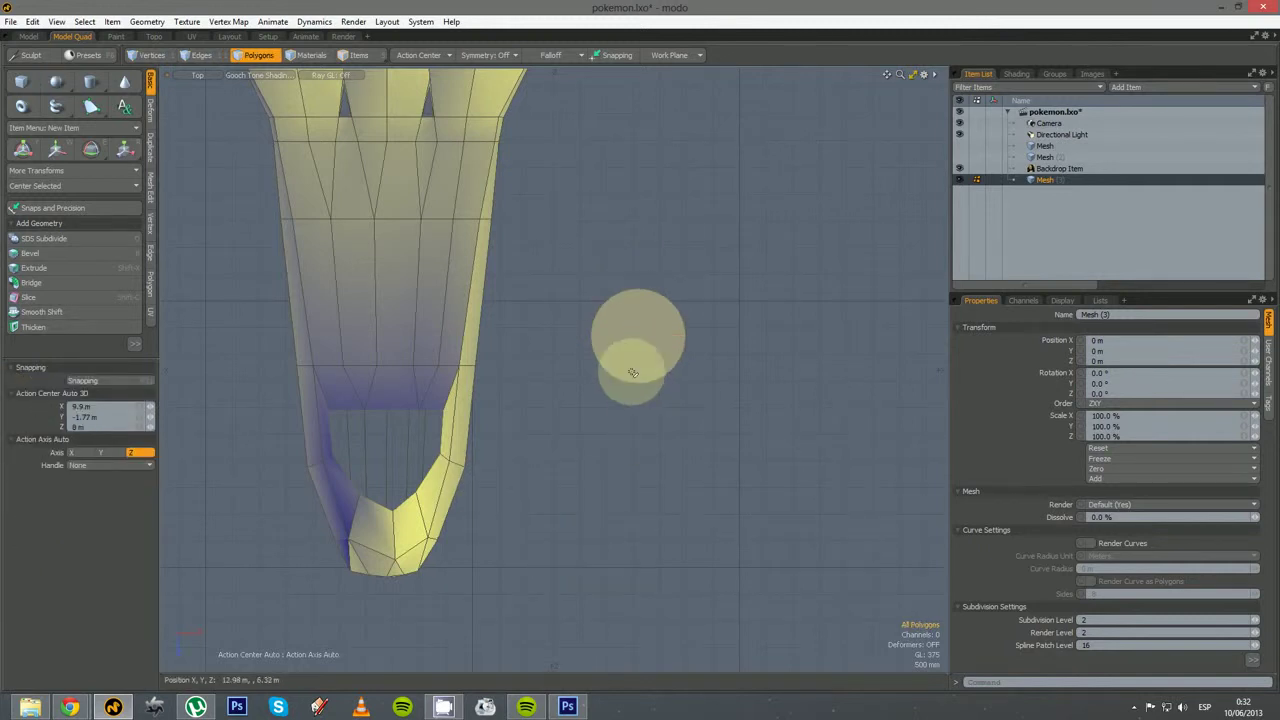
Show the eight-sided disc unsmoothed, move it into the heel opening and scale it uniformly to 76.5%
left_click(633, 373)
key("Tab")
key("w")
left_click_drag(758, 397, 506, 525)
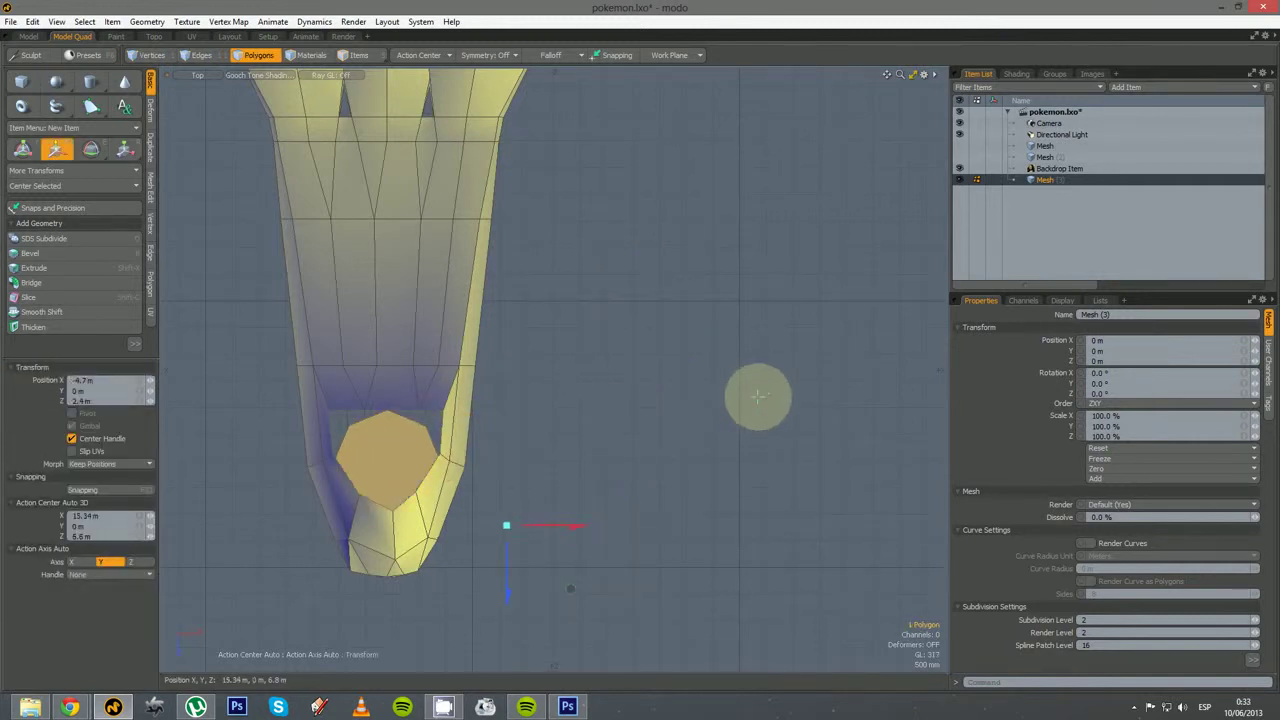
left_click_drag(758, 397, 758, 397)
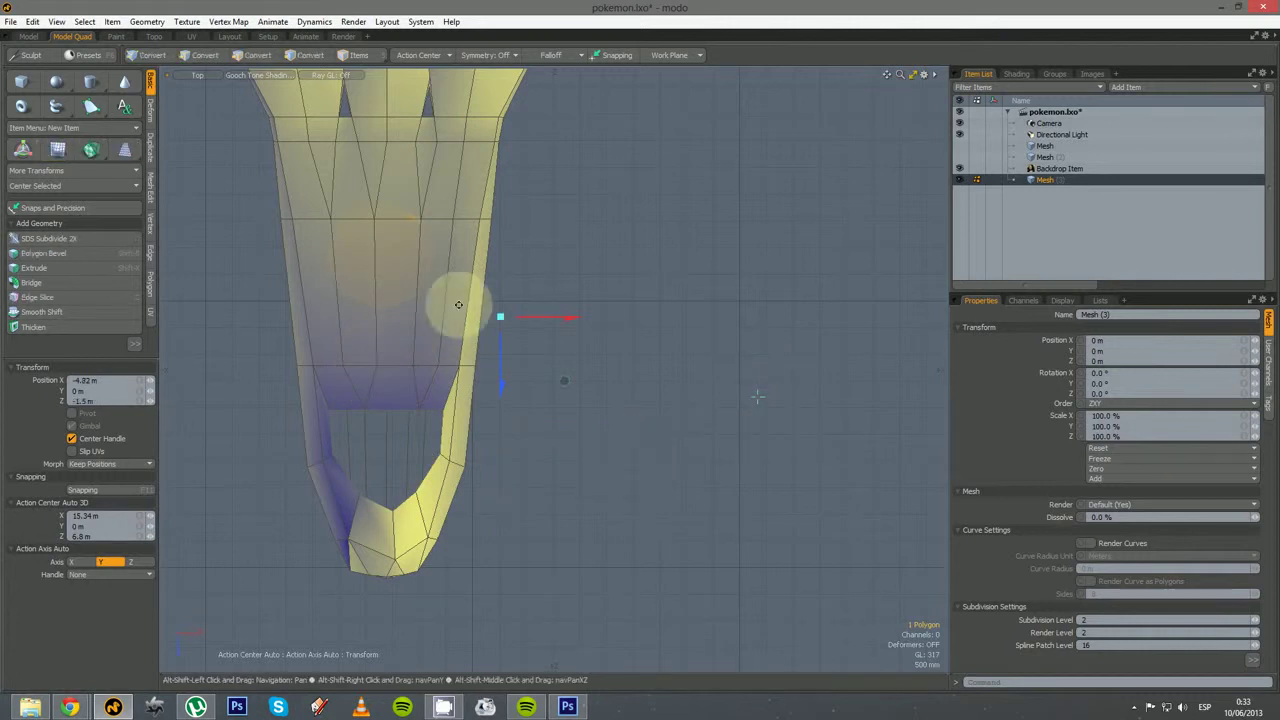
left_click_drag(432, 265, 435, 510, "alt+shift")
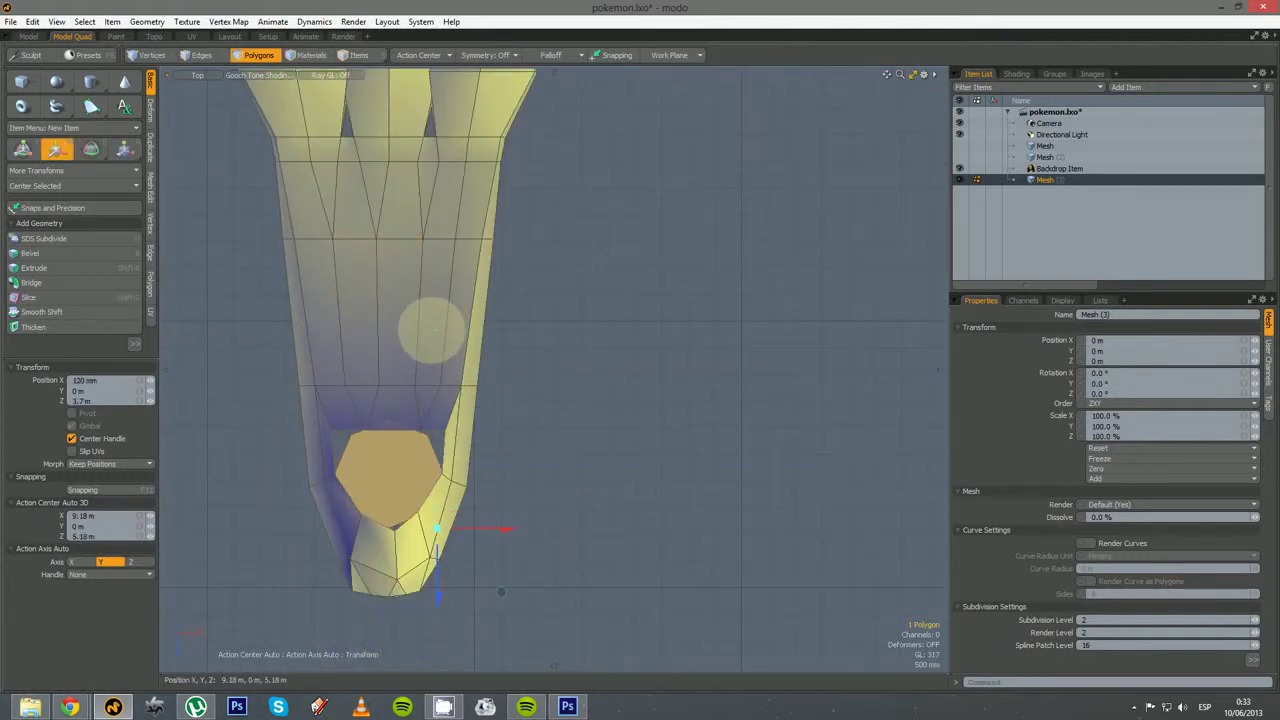
key("r")
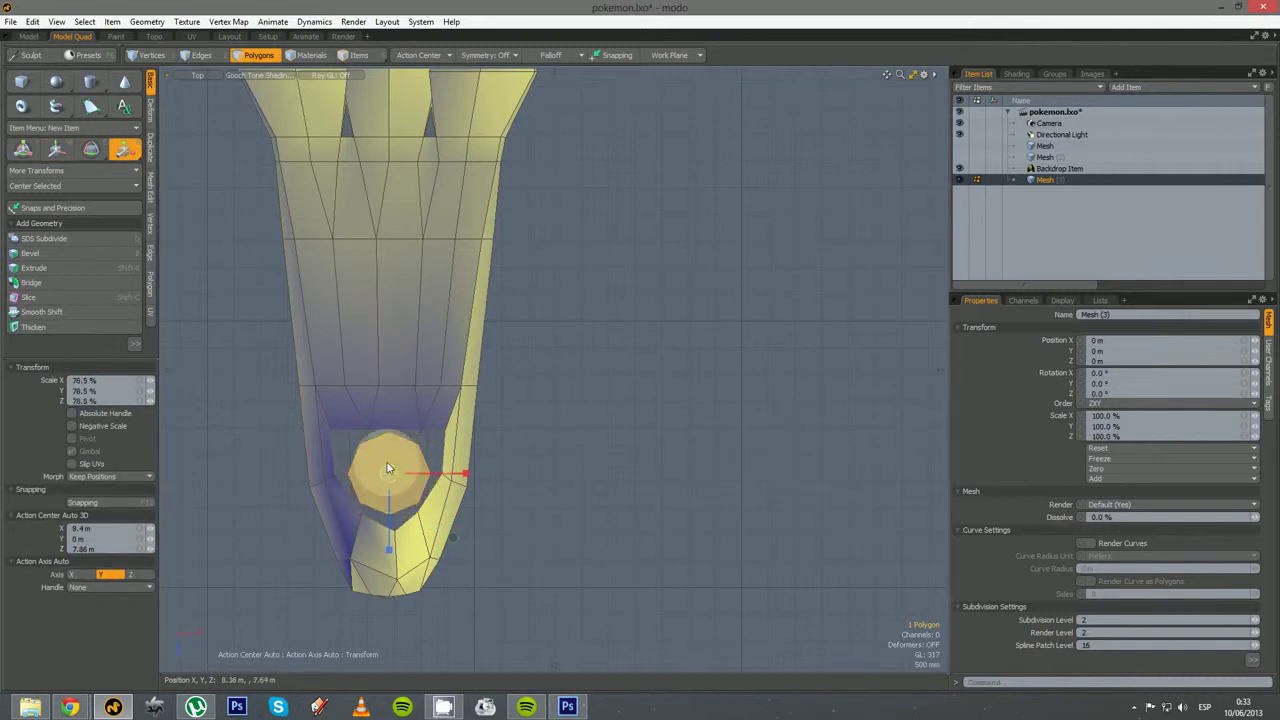
Bridge the heel opening's rim edges to the eight-sided disc's outer edges with one linear segment
key("space")
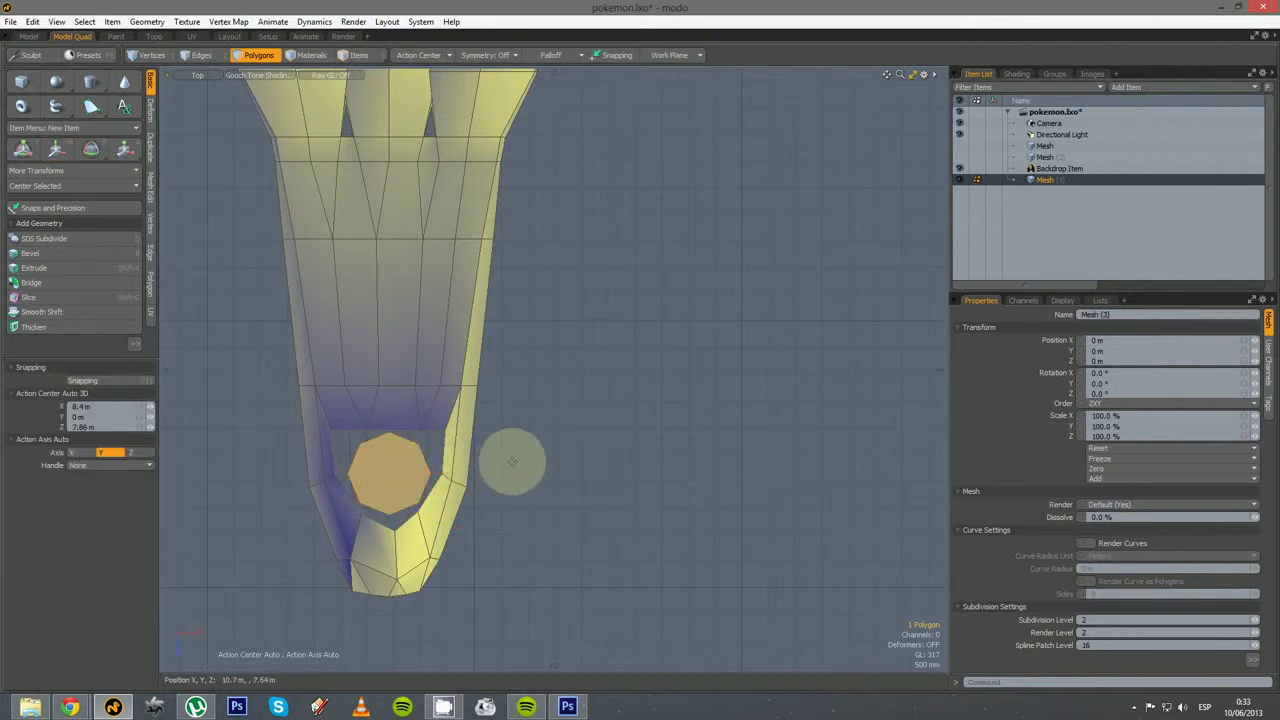
scroll(420, 403, "up", 3)
key("space")
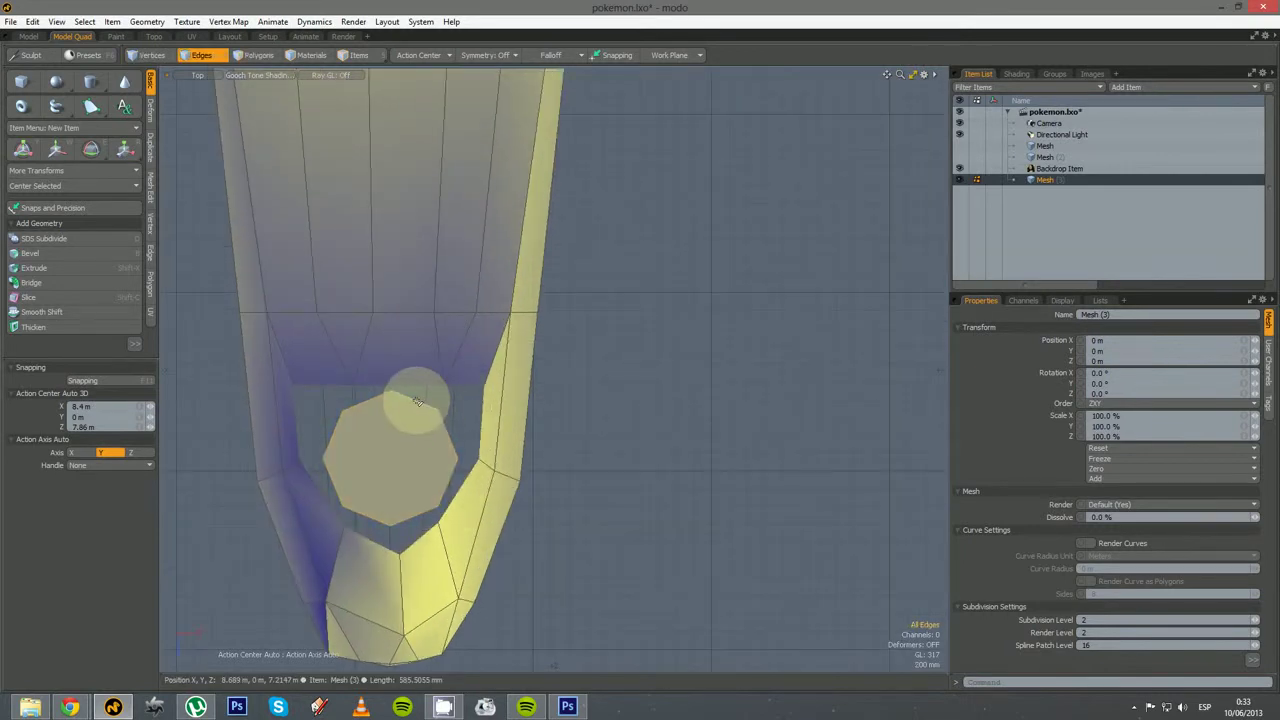
right_click(410, 388)
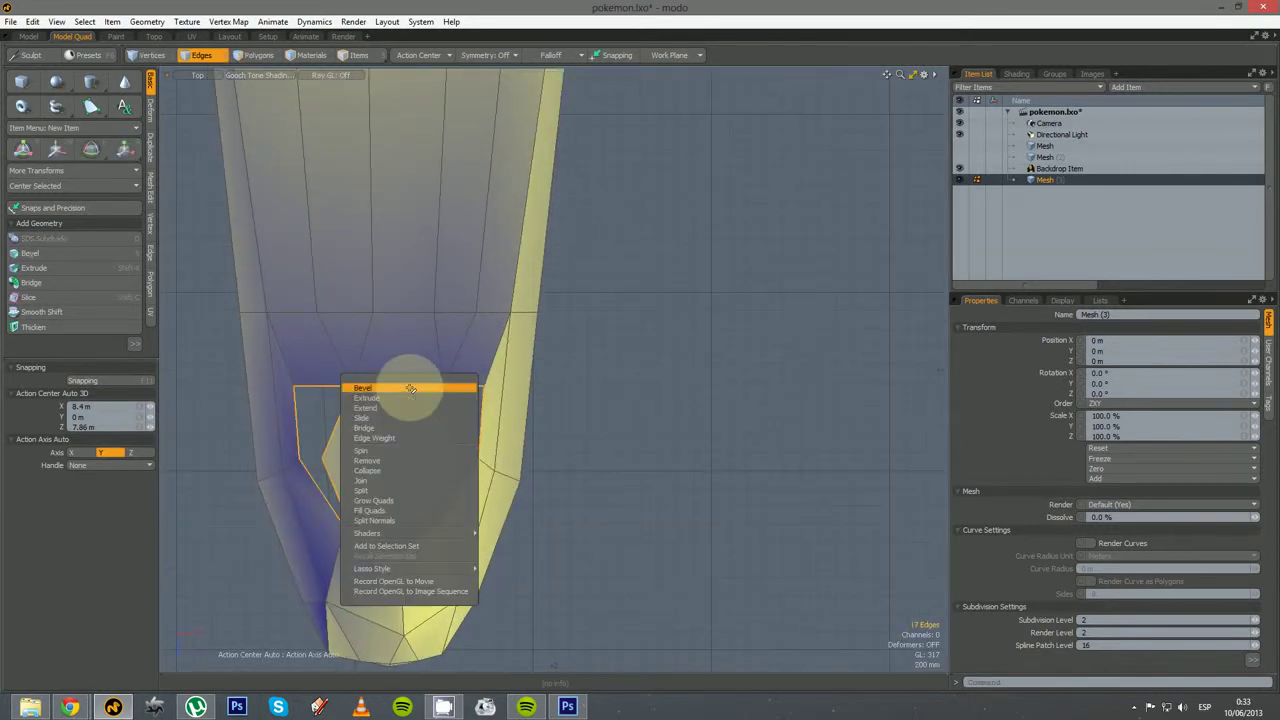
left_click(397, 425)
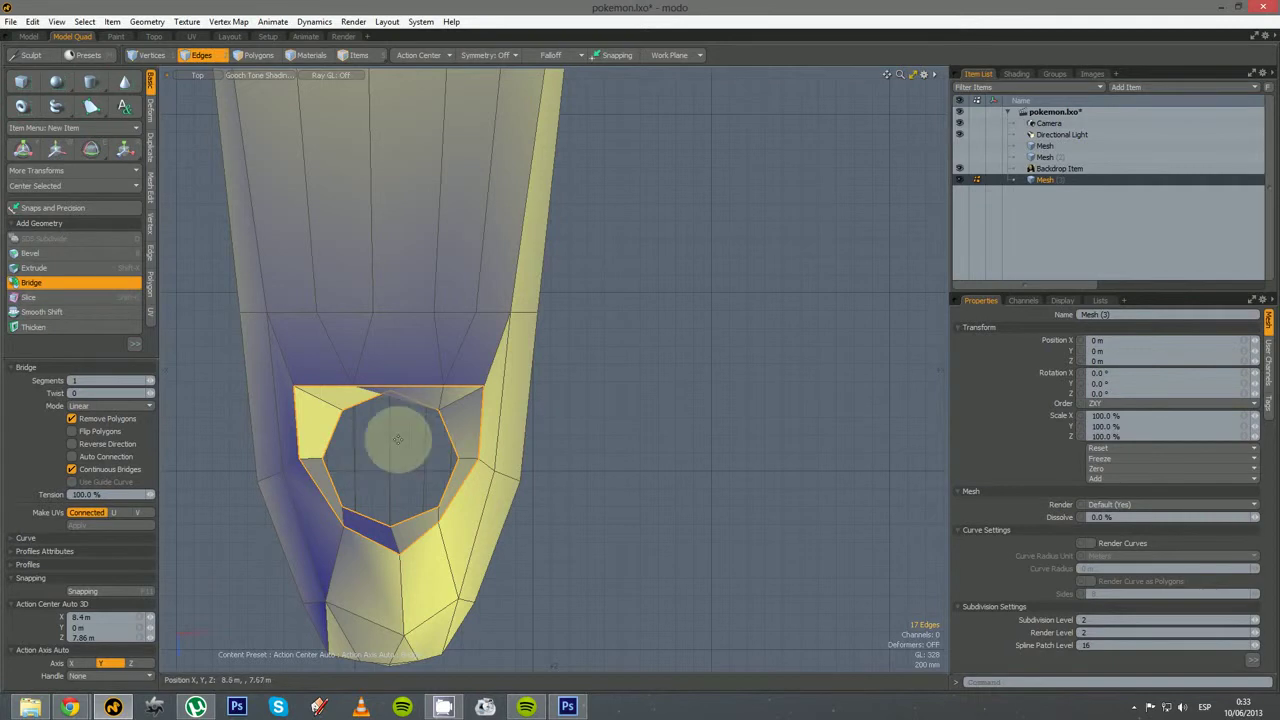
key("space")
Raise the inner eight-edge rim of the heel opening about 1 m in the Perspective view
key("ctrl+space")
left_click(517, 436)
left_click_drag(651, 432, 627, 425, "alt")
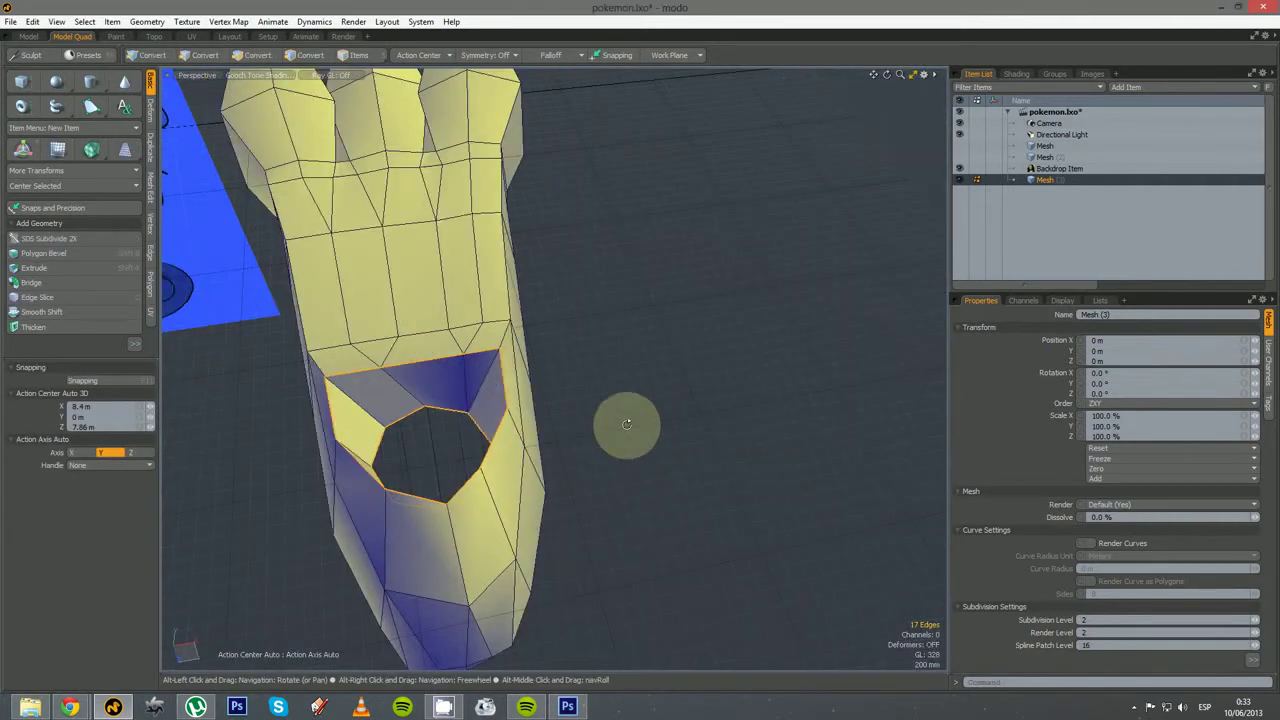
double_click(441, 407)
key("w")
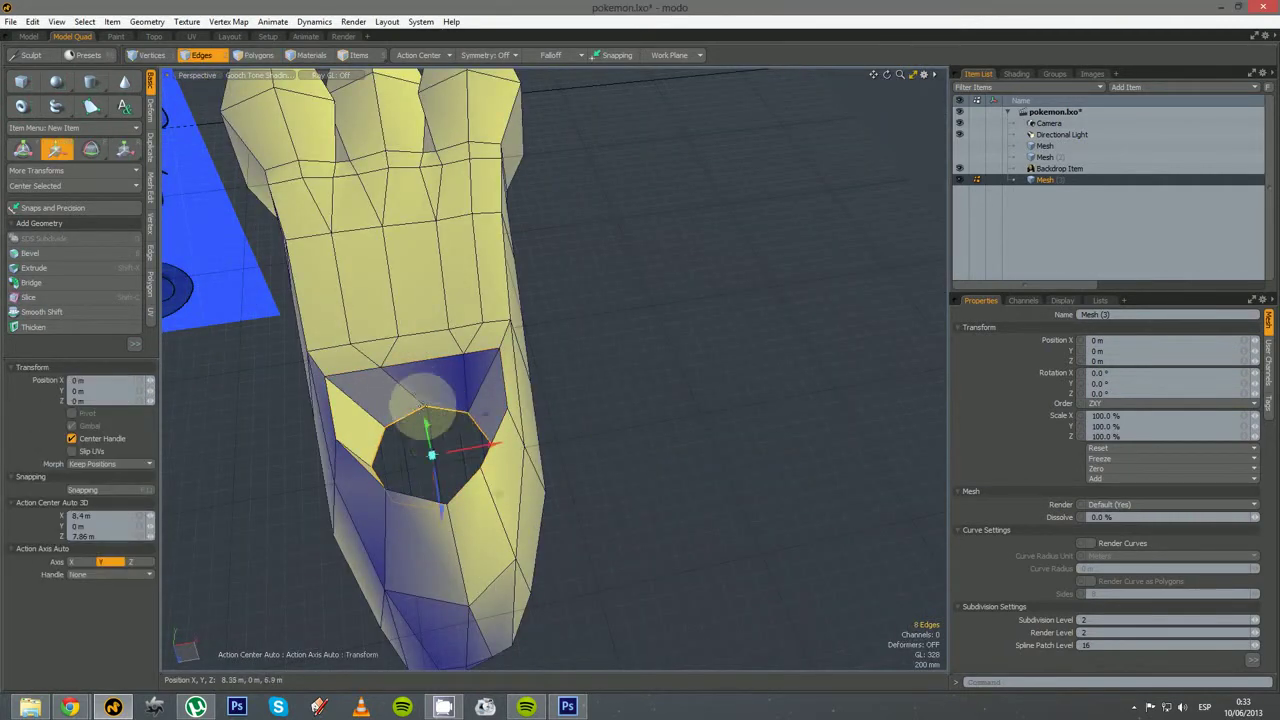
left_click_drag(422, 402, 613, 365, "alt")
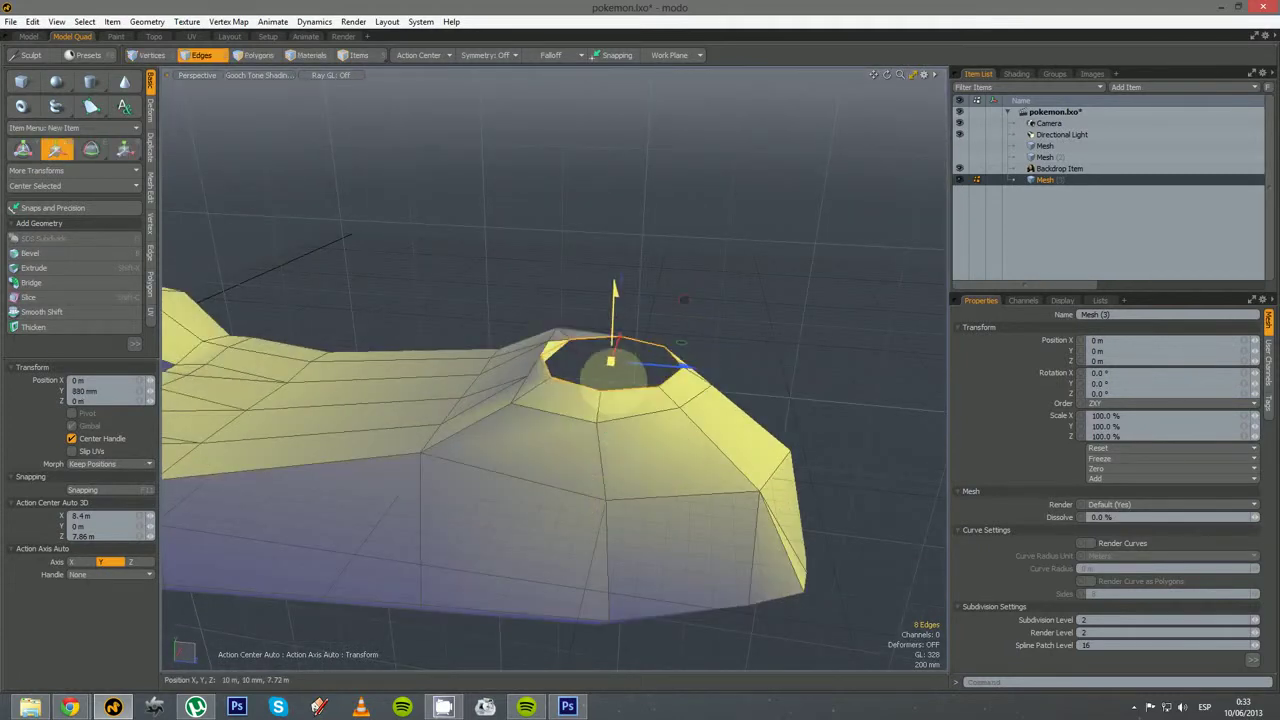
key("q")
left_click(729, 268)
Replace the folded polygon at the toe-facing side of the heel opening with a new one built from the gap's corner vertices
left_click_drag(511, 354, 666, 554, "alt")
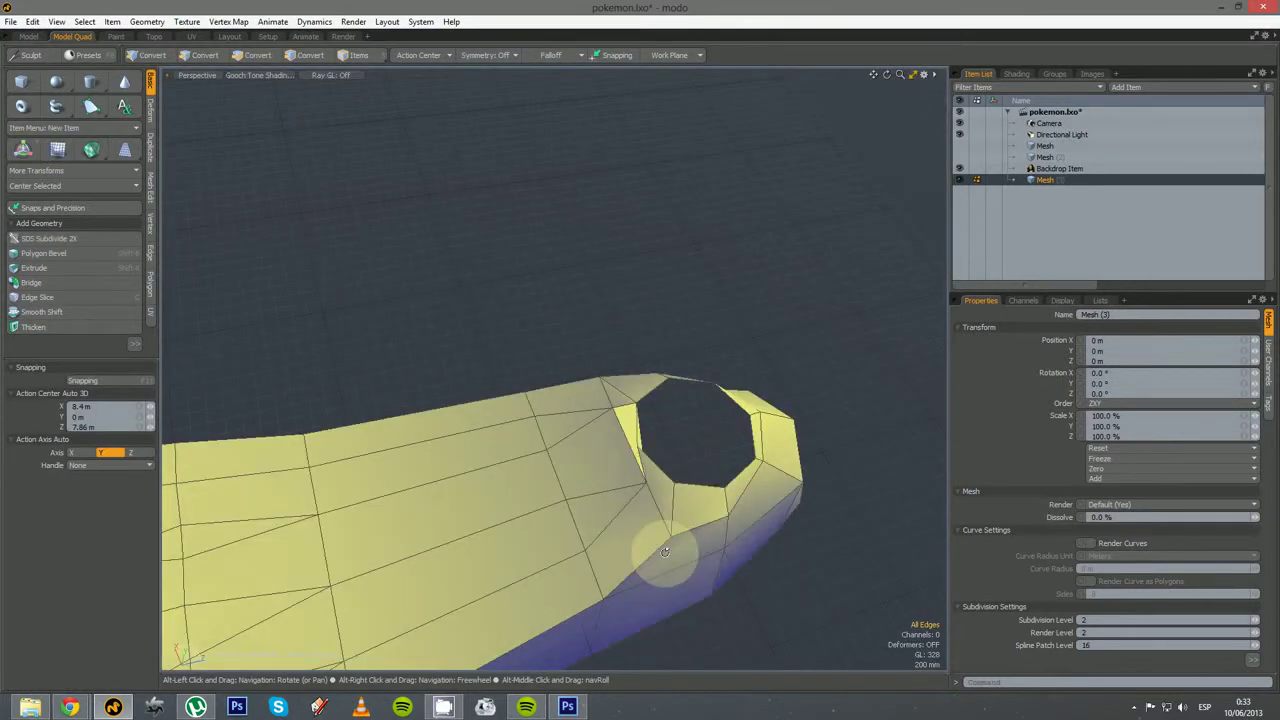
left_click_drag(628, 483, 749, 366, "alt")
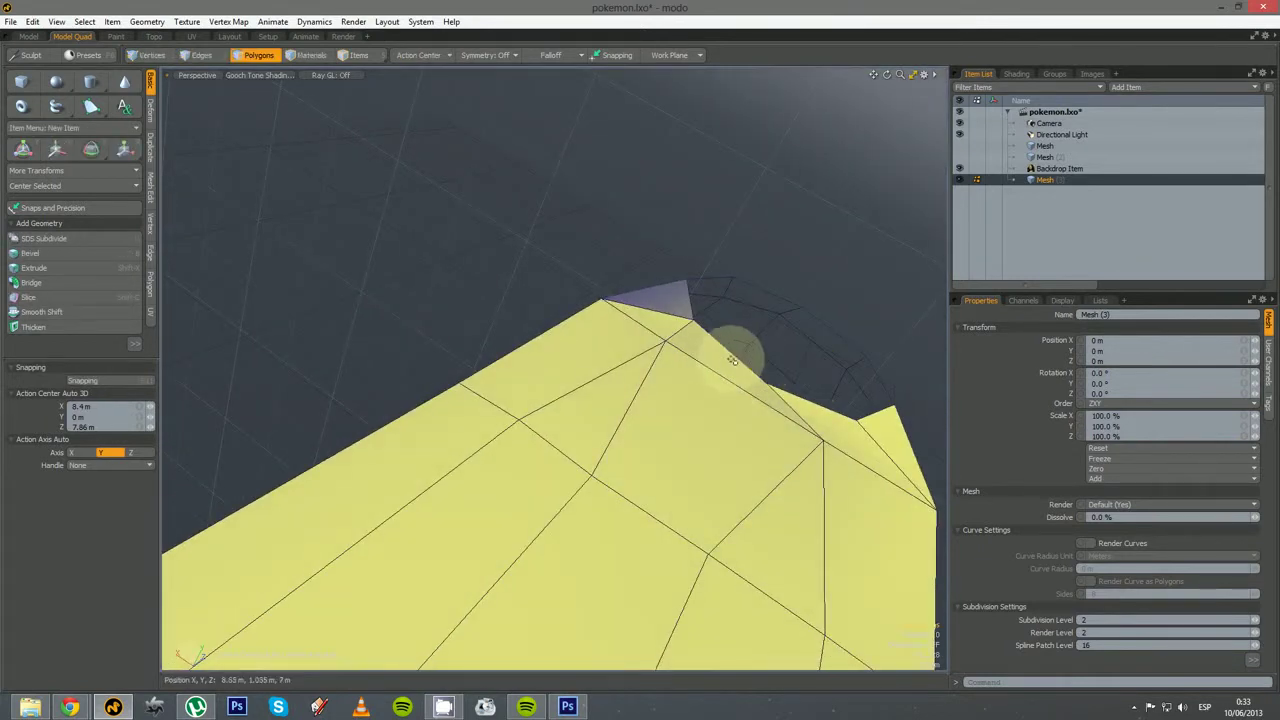
left_click_drag(840, 400, 735, 502, "alt")
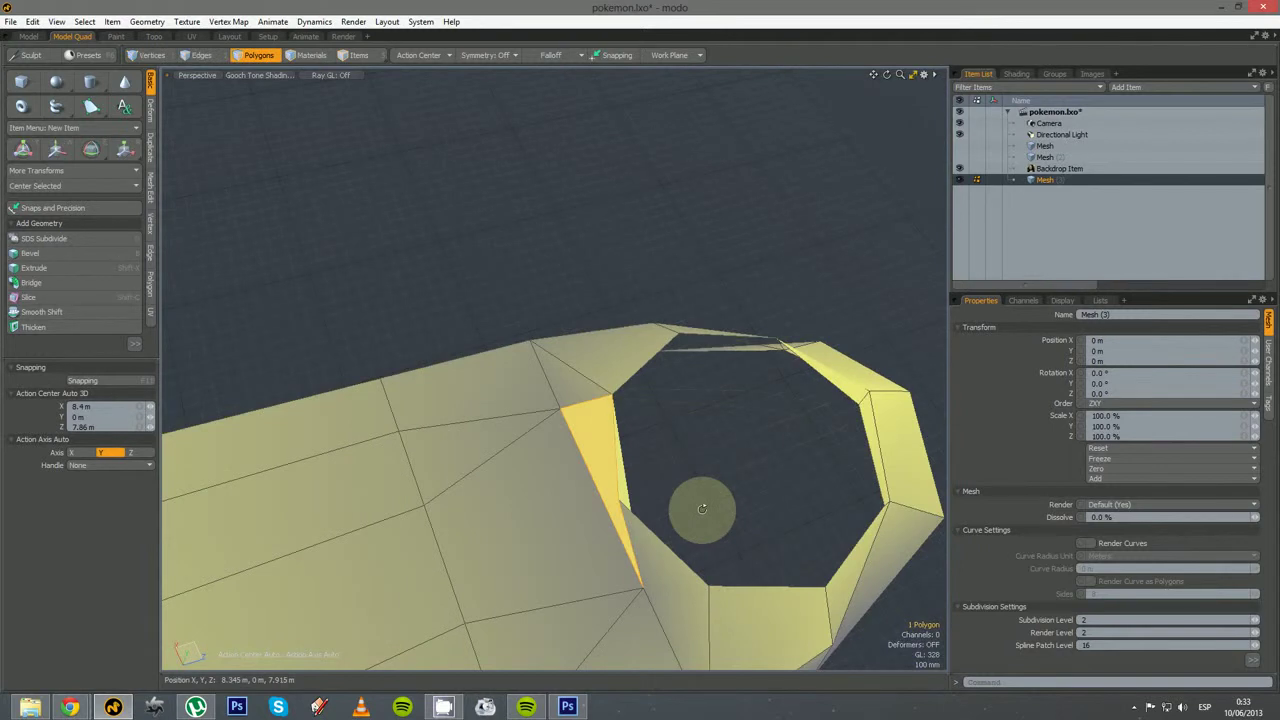
key("Delete")
left_click_drag(702, 509, 583, 543, "alt")
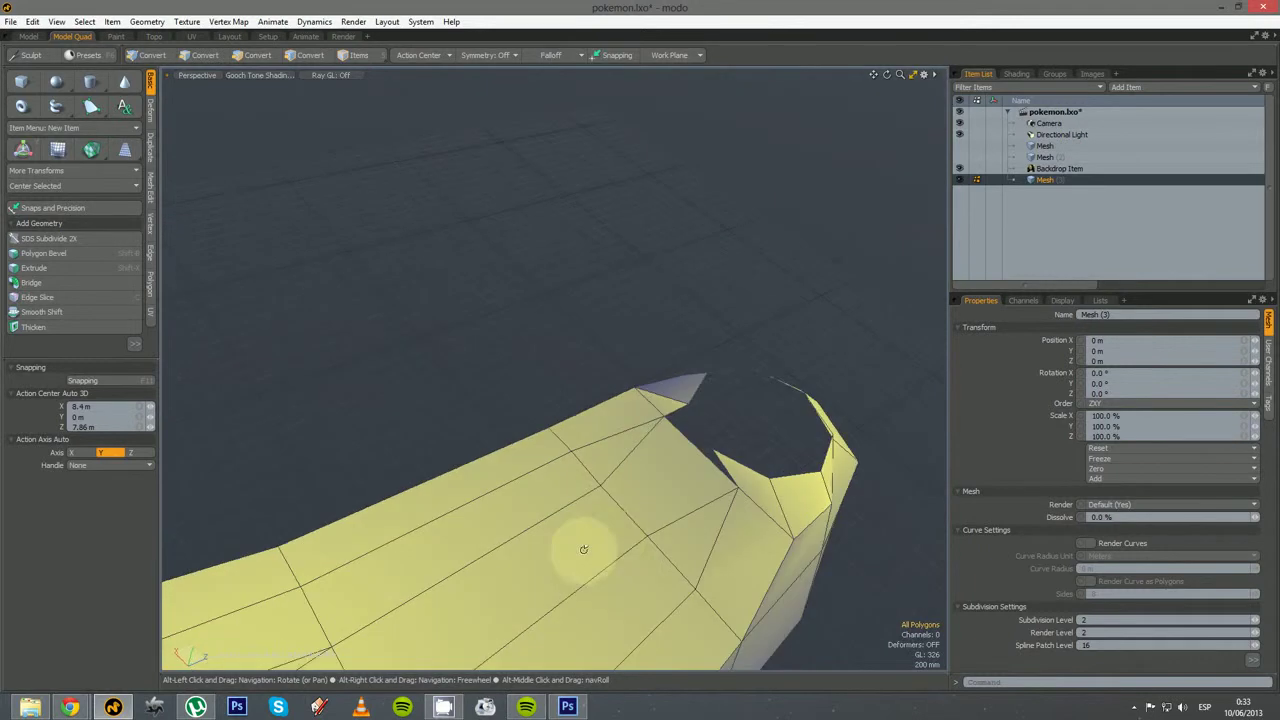
key("1")
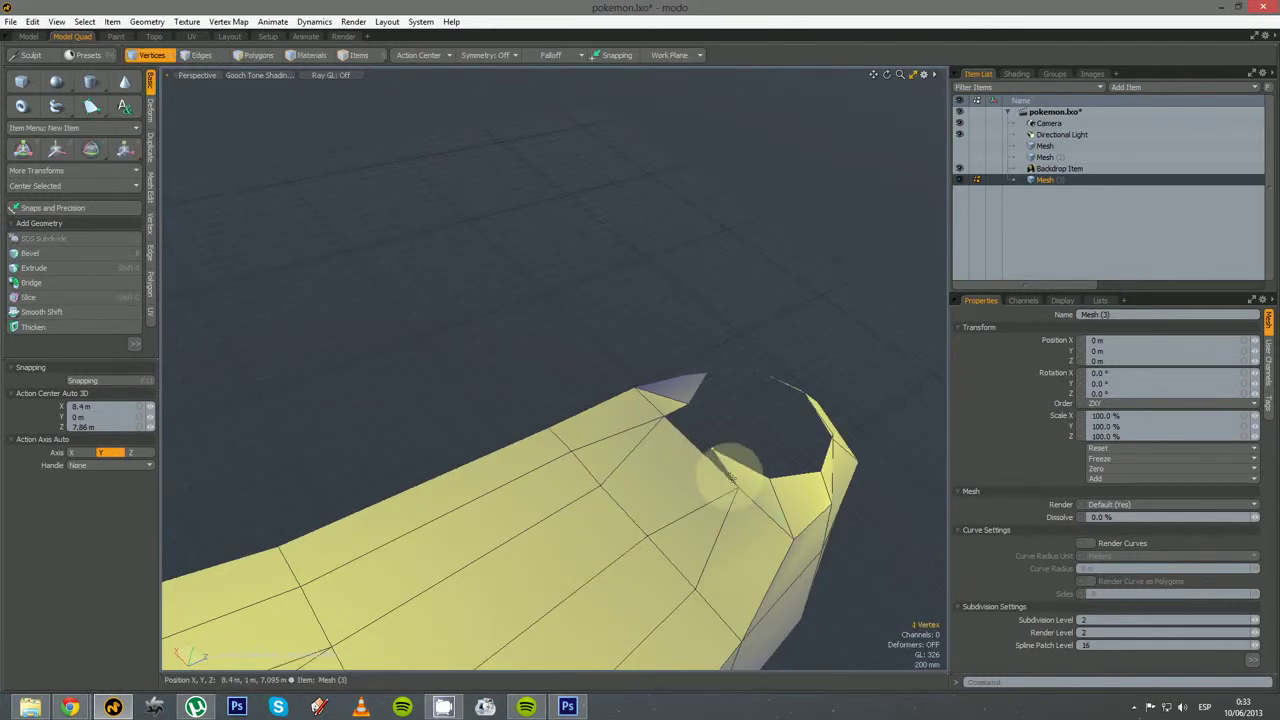
left_click(660, 415, "shift")
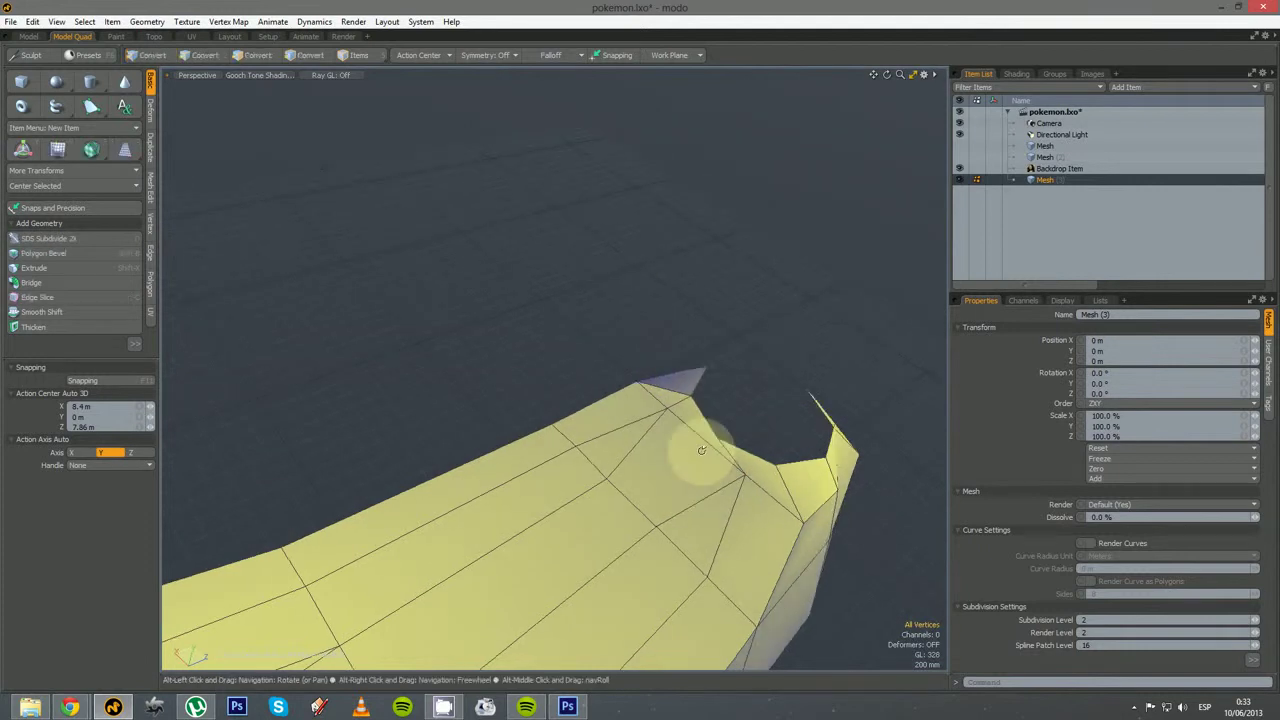
Preview the foot with subdivision smoothing and enlarge the opening's rim loop uniformly
key("Tab")
left_click_drag(677, 502, 430, 470, "alt")
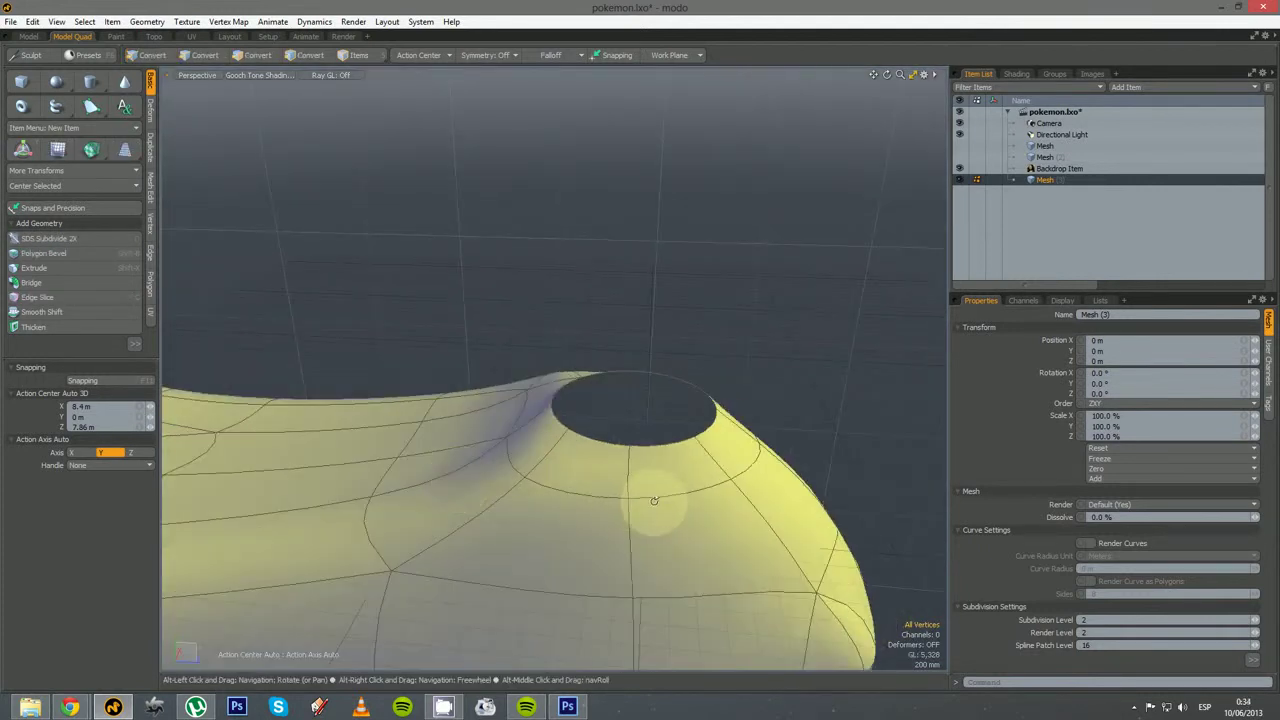
scroll(594, 504, "down", 4)
mouse_move(614, 480)
left_mouse_down("alt")
mouse_move(615, 530)
mouse_move(600, 522)
mouse_move(641, 508)
mouse_move(615, 503)
left_mouse_up("alt")
key("y")
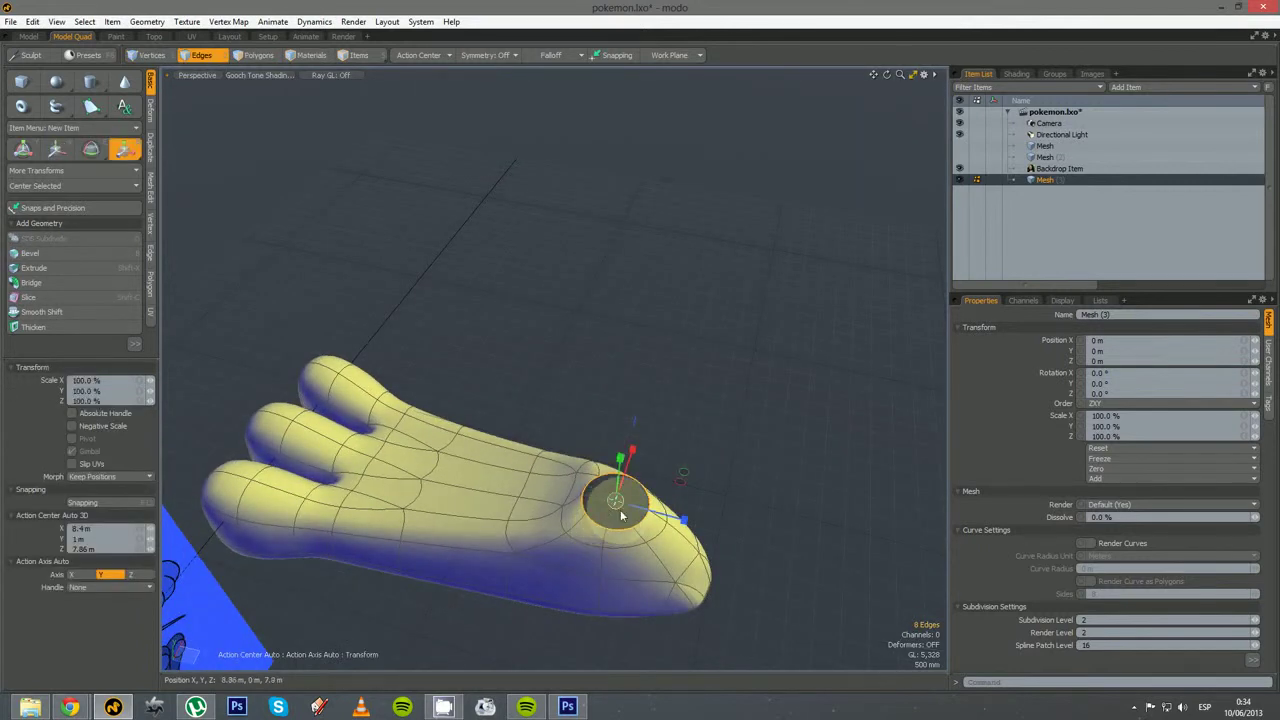
key("space")
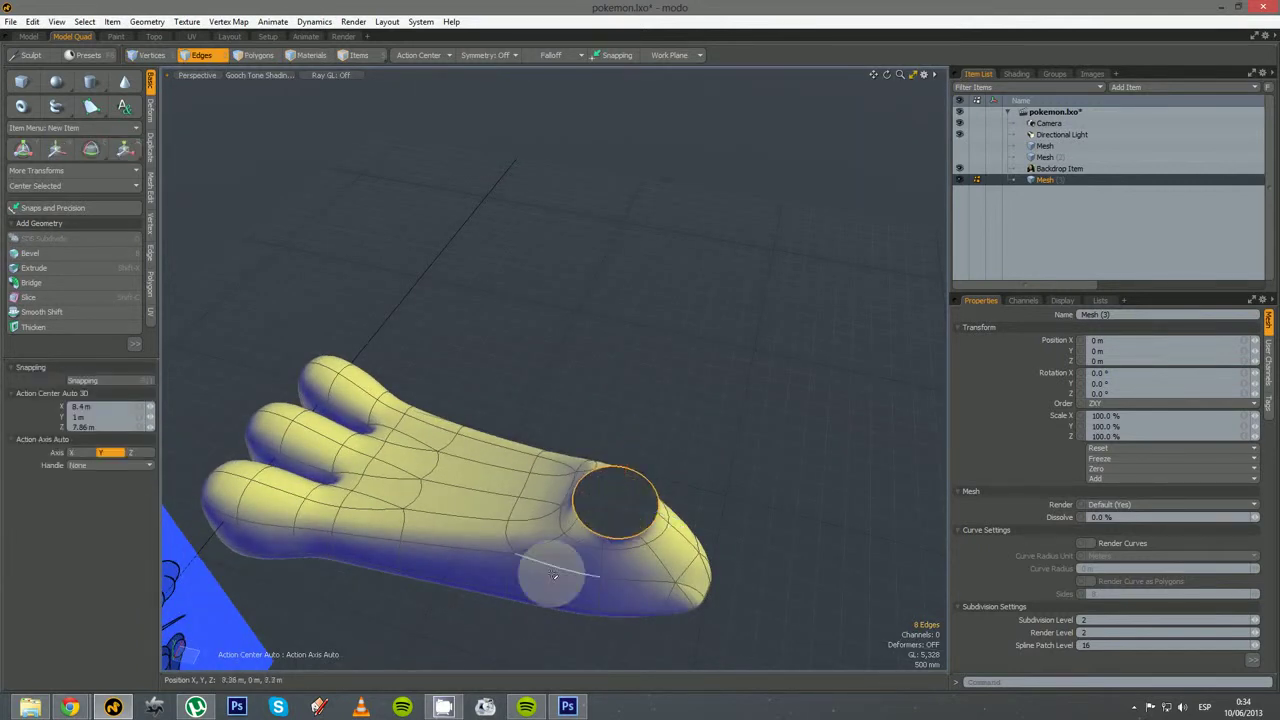
Extend the opening's rim edges straight up about 3 m to form the lower leg
left_click_drag(556, 572, 794, 434, "alt")
key("shift+x")
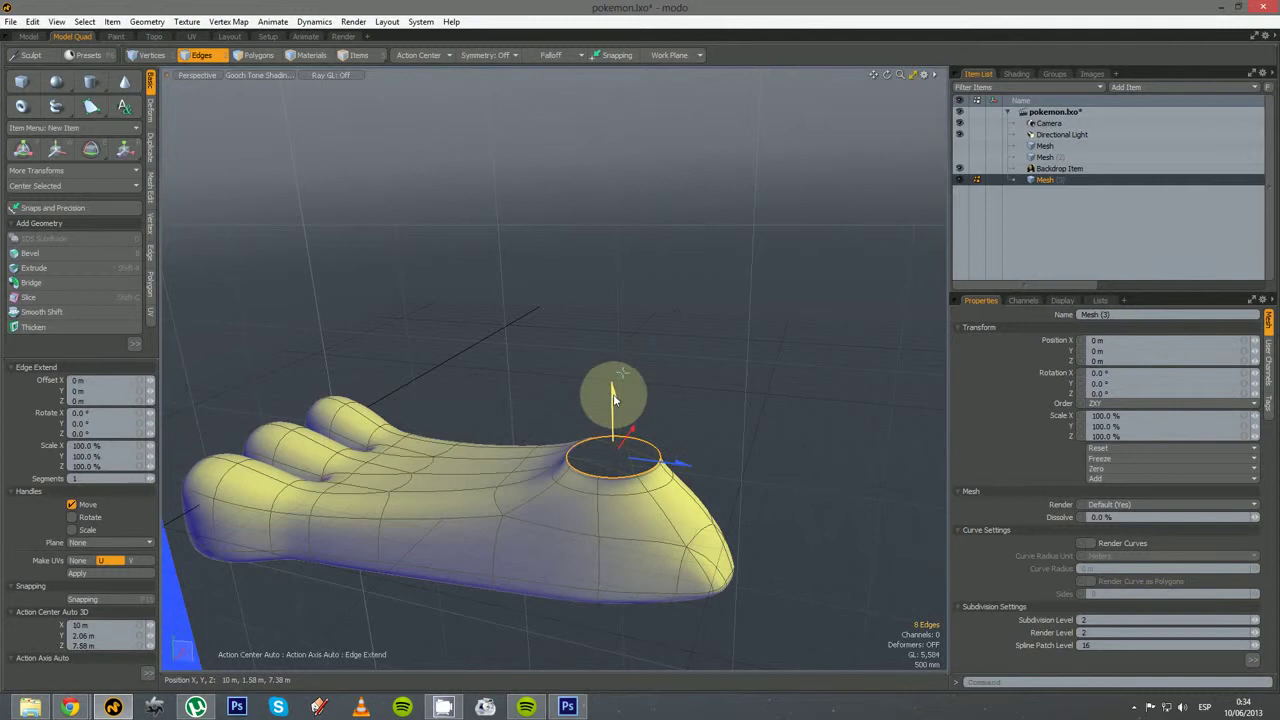
mouse_move(614, 400)
left_mouse_down()
mouse_move(606, 371)
mouse_move(608, 386)
left_mouse_up()
key("space")
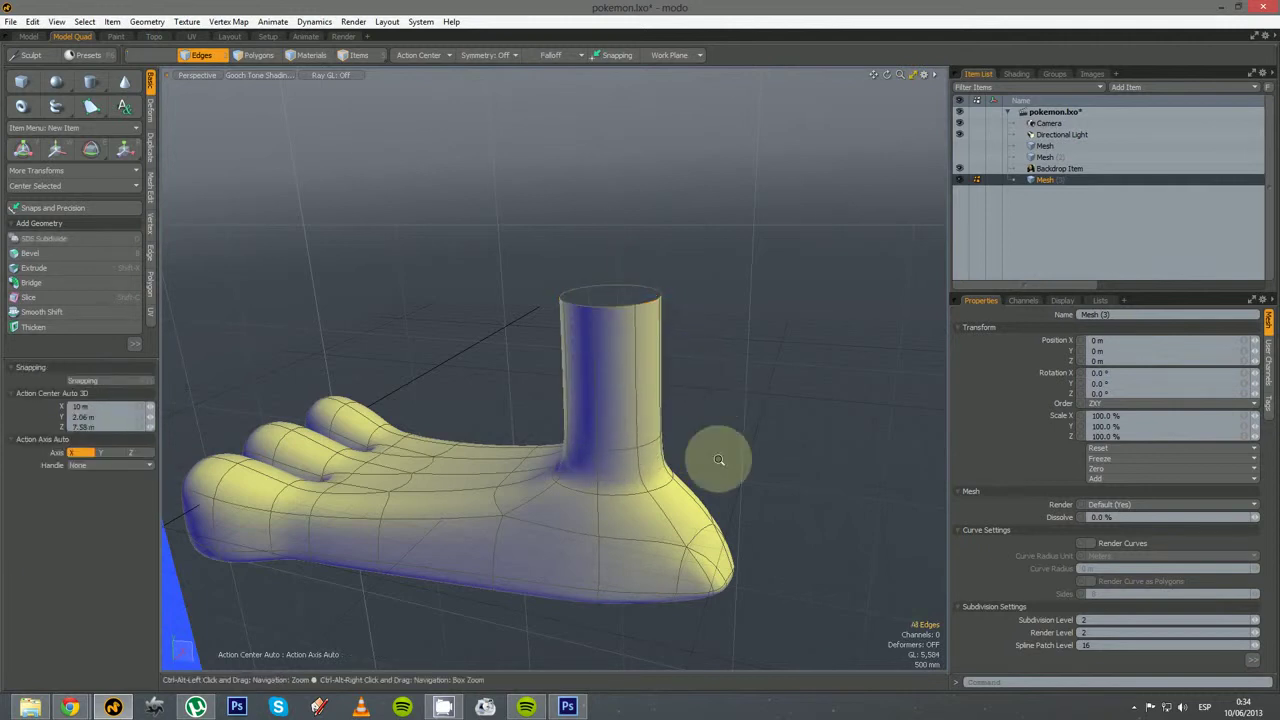
Lengthen the leg by raising its top edge loop to a height of about 5.4 m
left_click_drag(718, 459, 607, 469, "ctrl+alt")
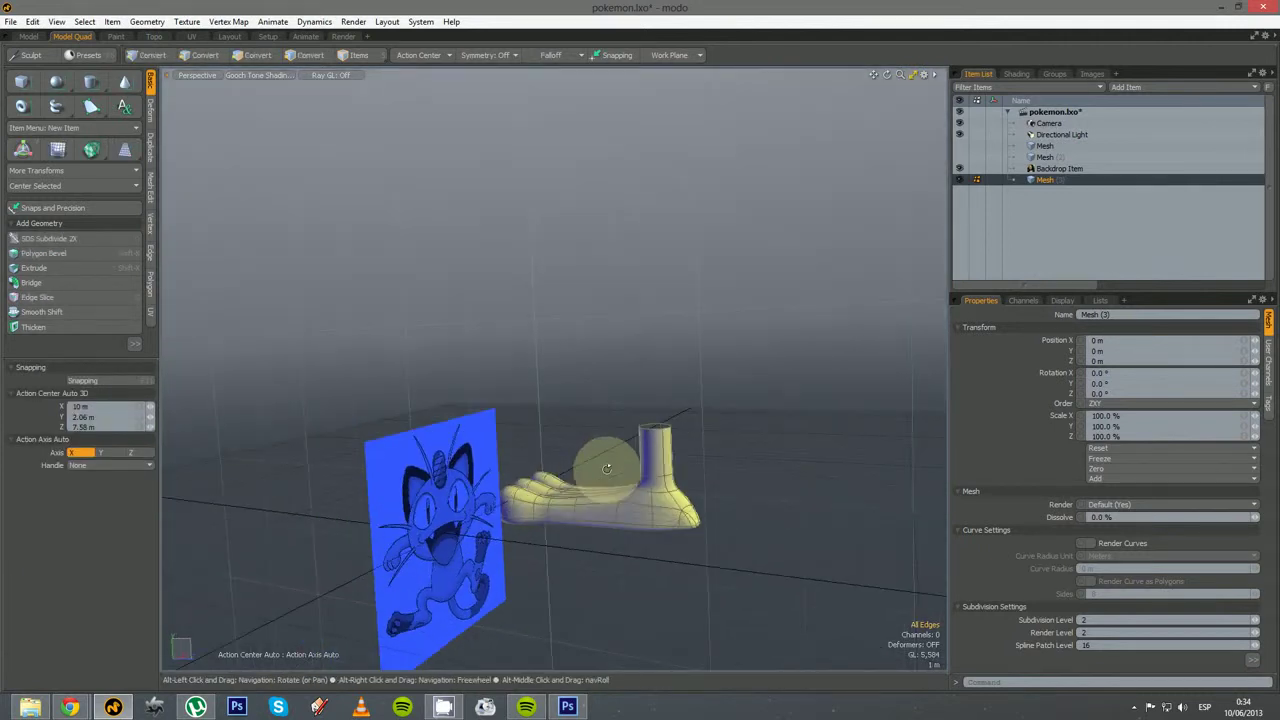
key("2")
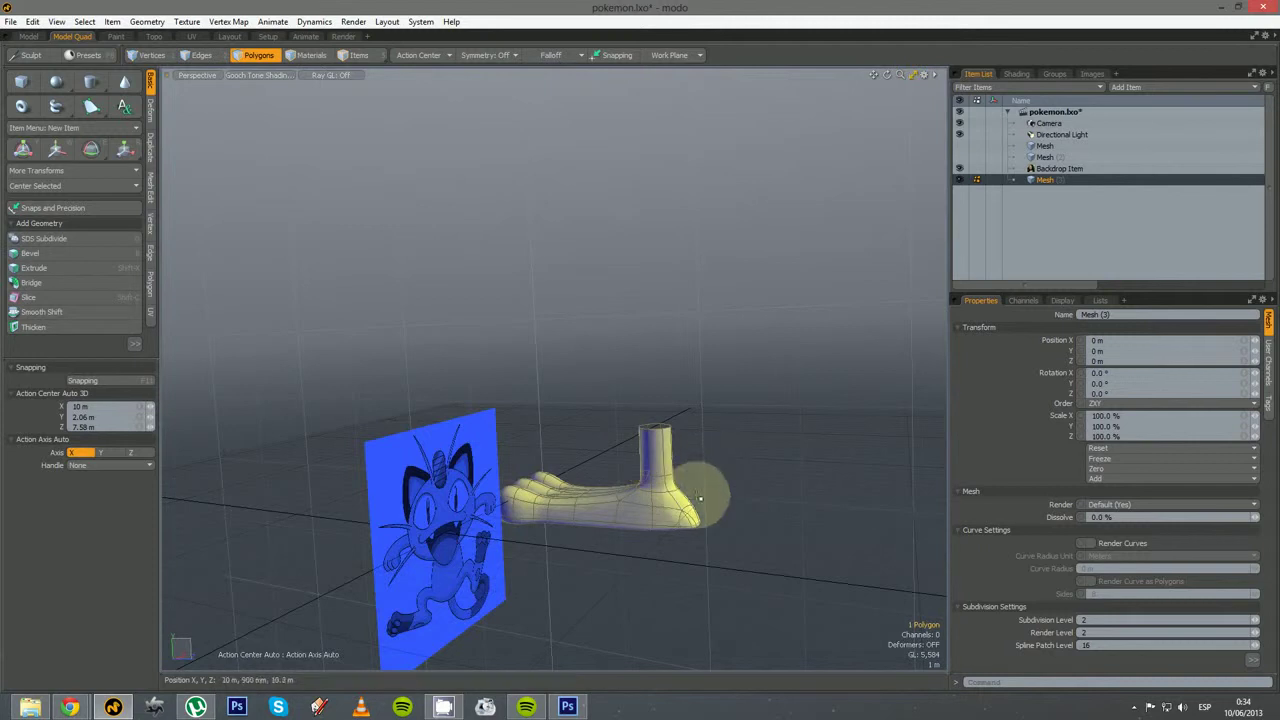
left_click_drag(686, 486, 670, 406, "ctrl+alt")
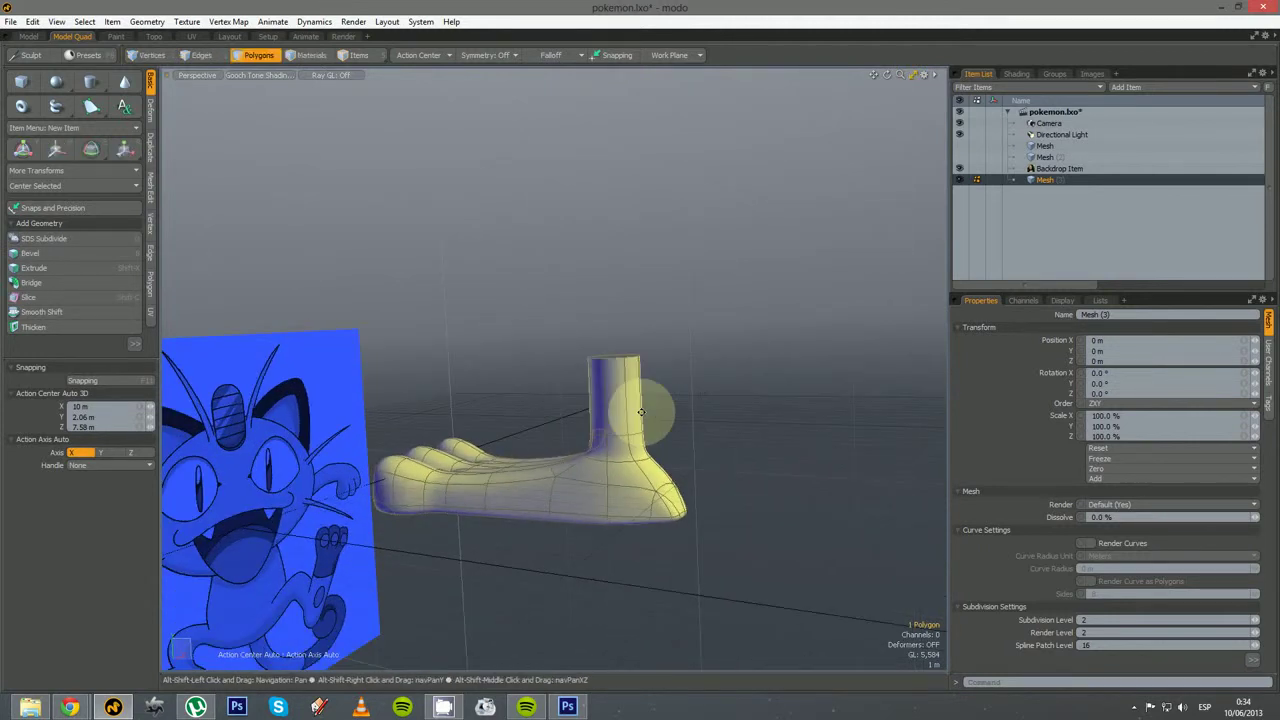
key("1")
key("w")
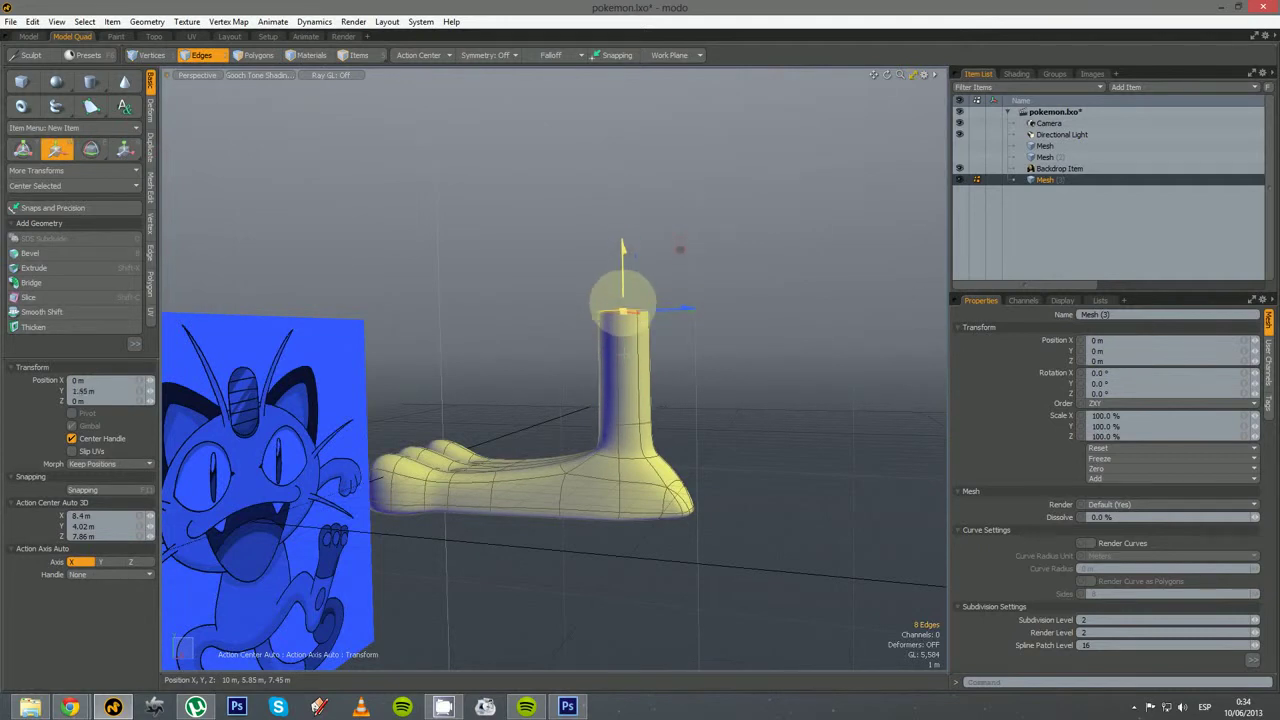
Show the mesh unsmoothed in the Left view, select the leg's top edge loop and set a Linear falloff across it
key("ctrl+space")
left_click(563, 365)
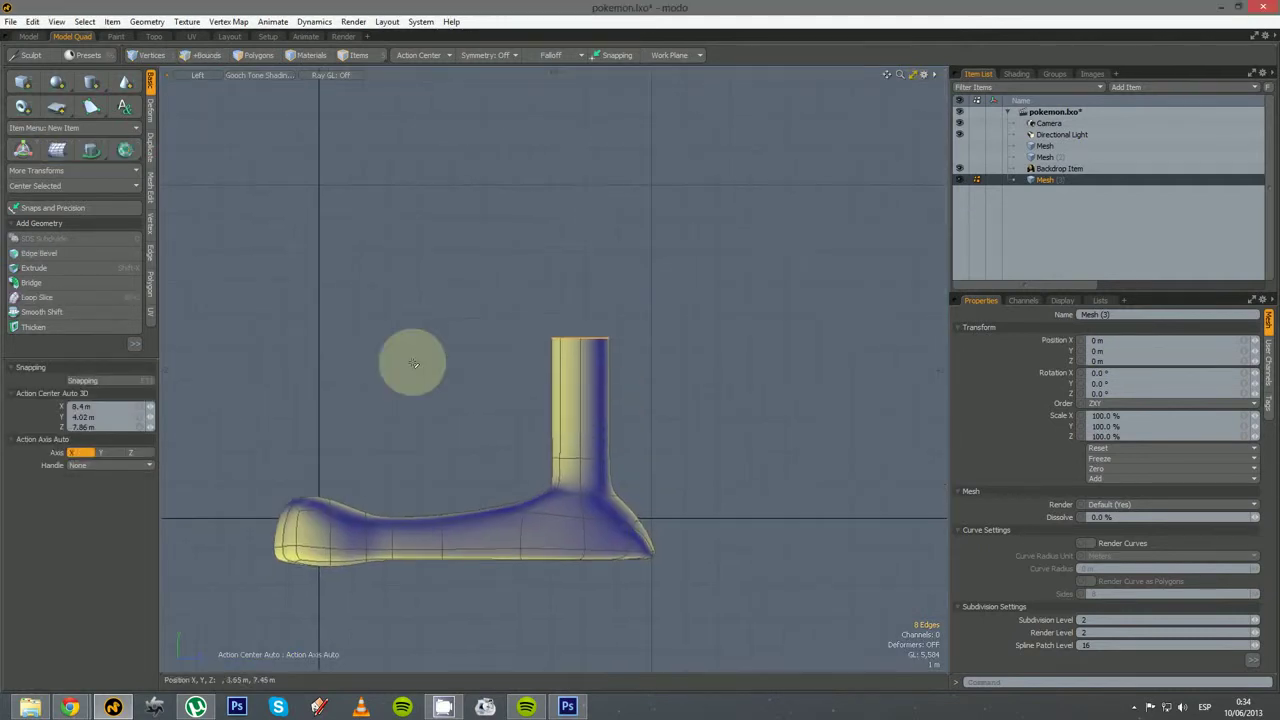
key("2")
key("Tab")
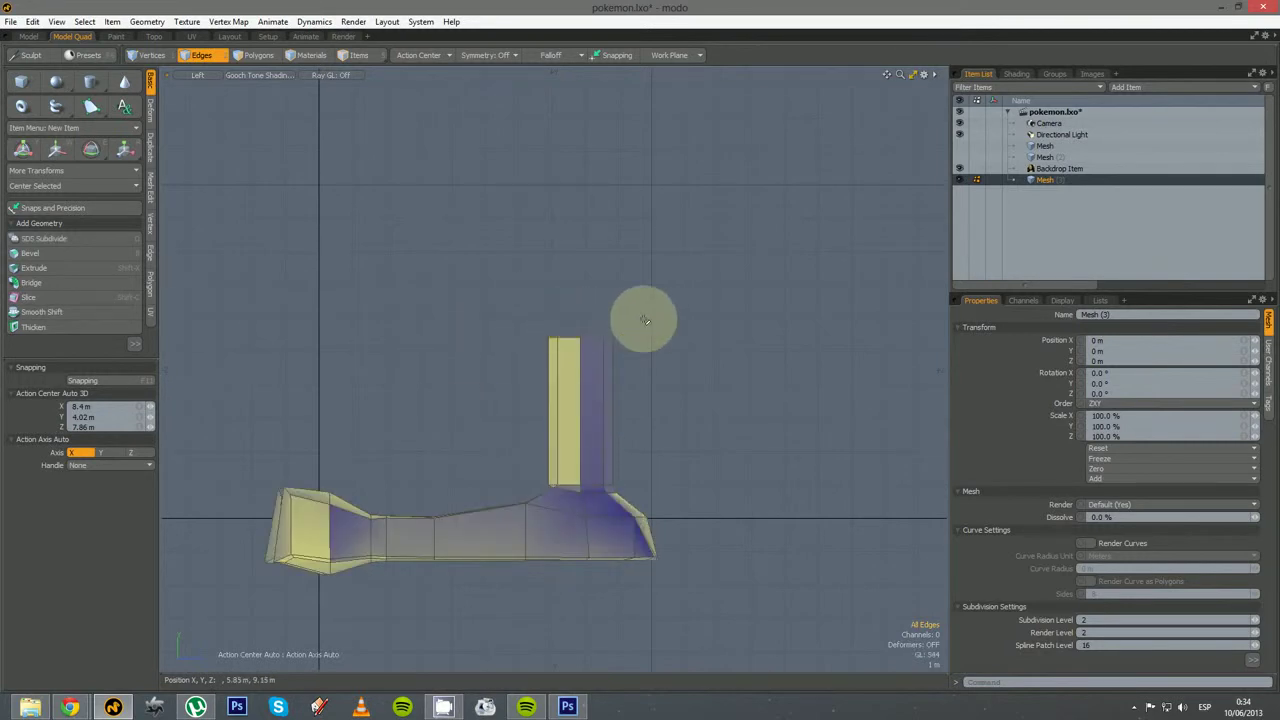
right_click_drag(640, 313, 478, 356)
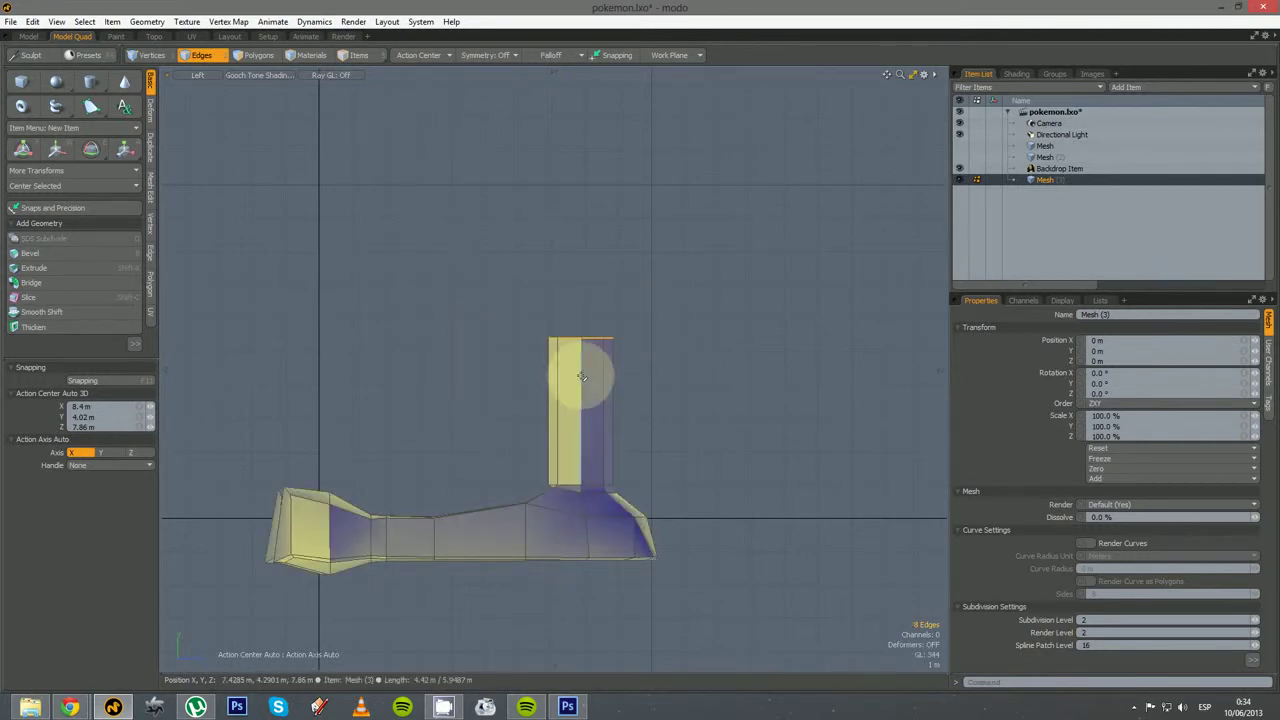
left_click(549, 54)
left_click(550, 78)
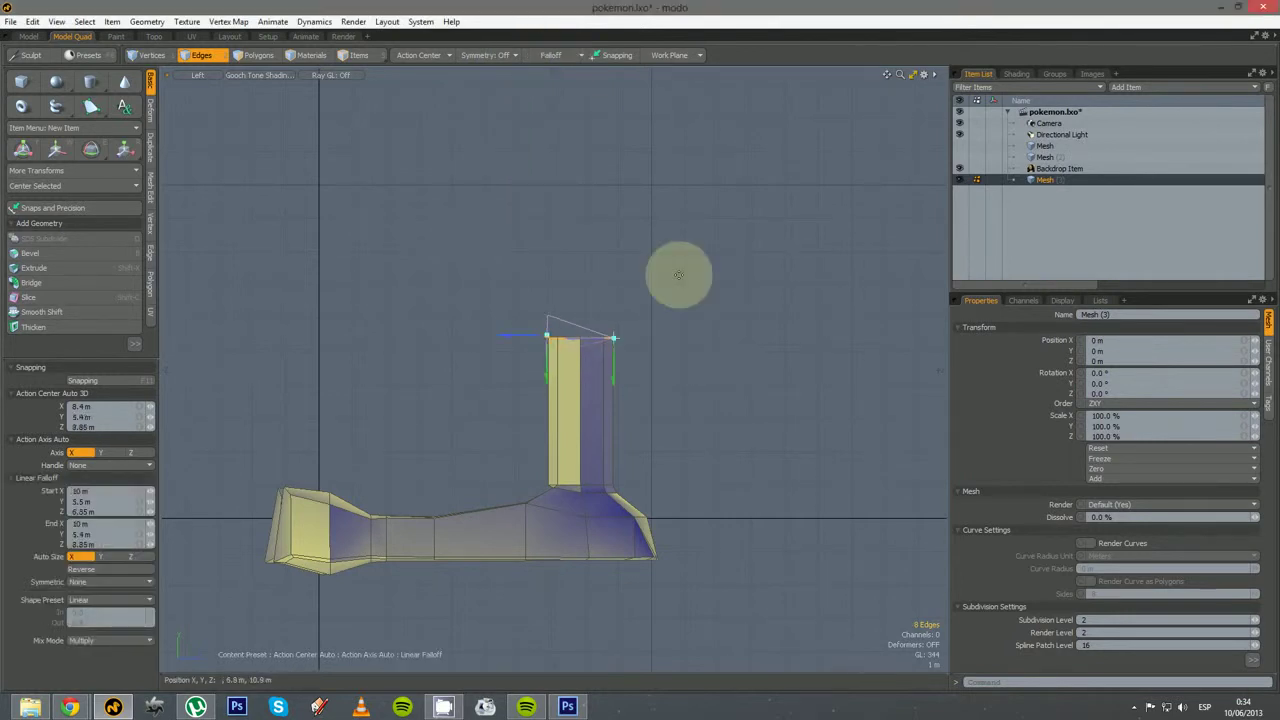
Slant the leg's top by raising the front of its edge loop about 1.6 m, and remove the falloff
key("w")
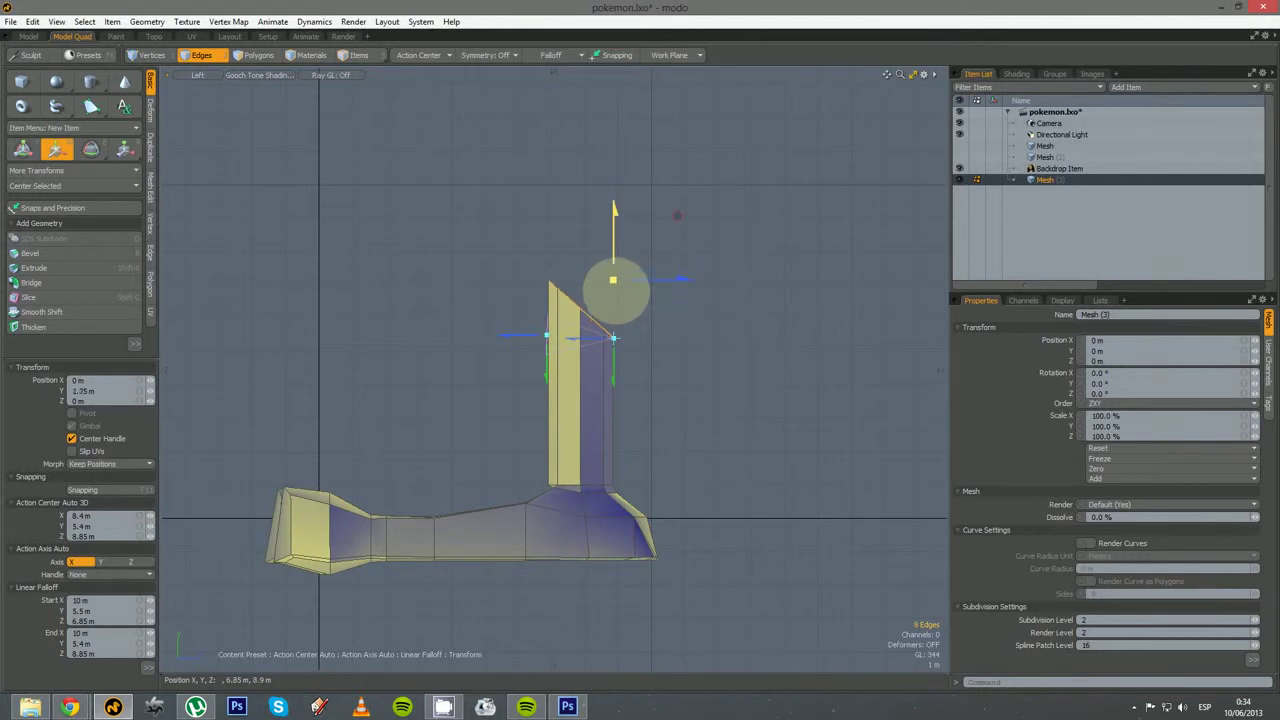
key("space")
left_click(553, 56)
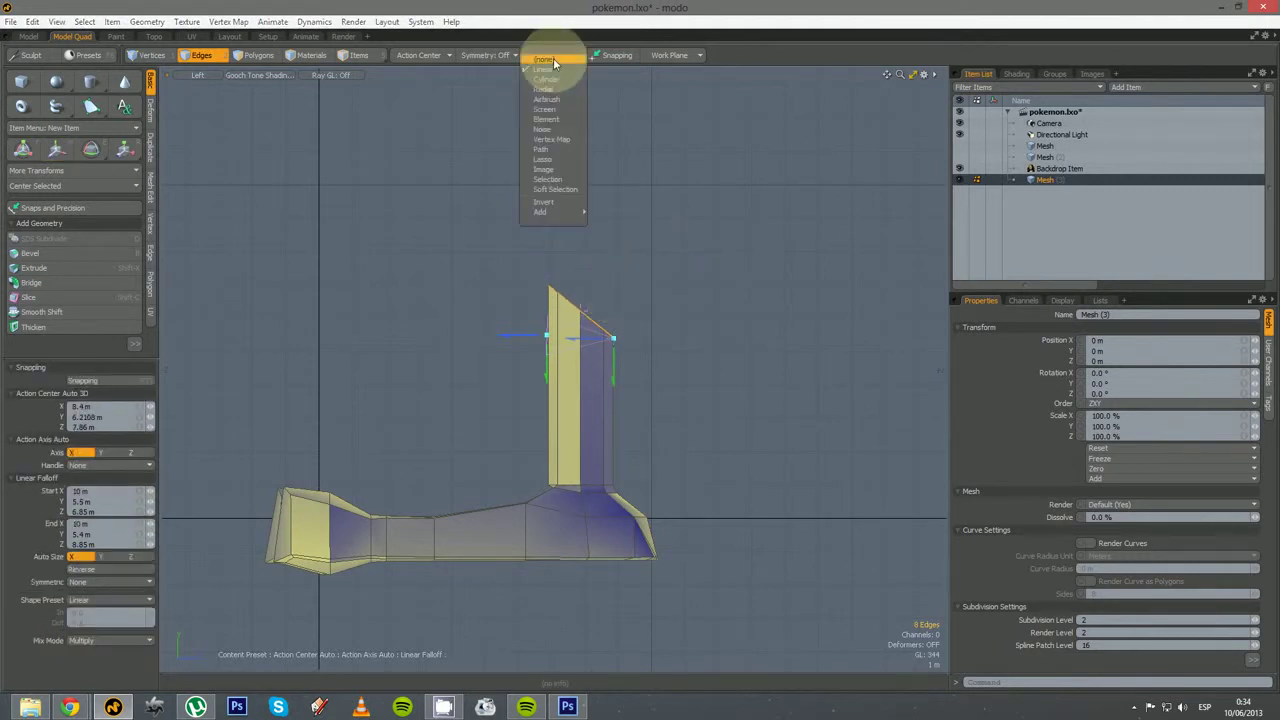
left_click(553, 67)
Extend the slanted edge loop 3.3 m backward and scale the new end flat along Z so it stands vertical
key("shift+x")
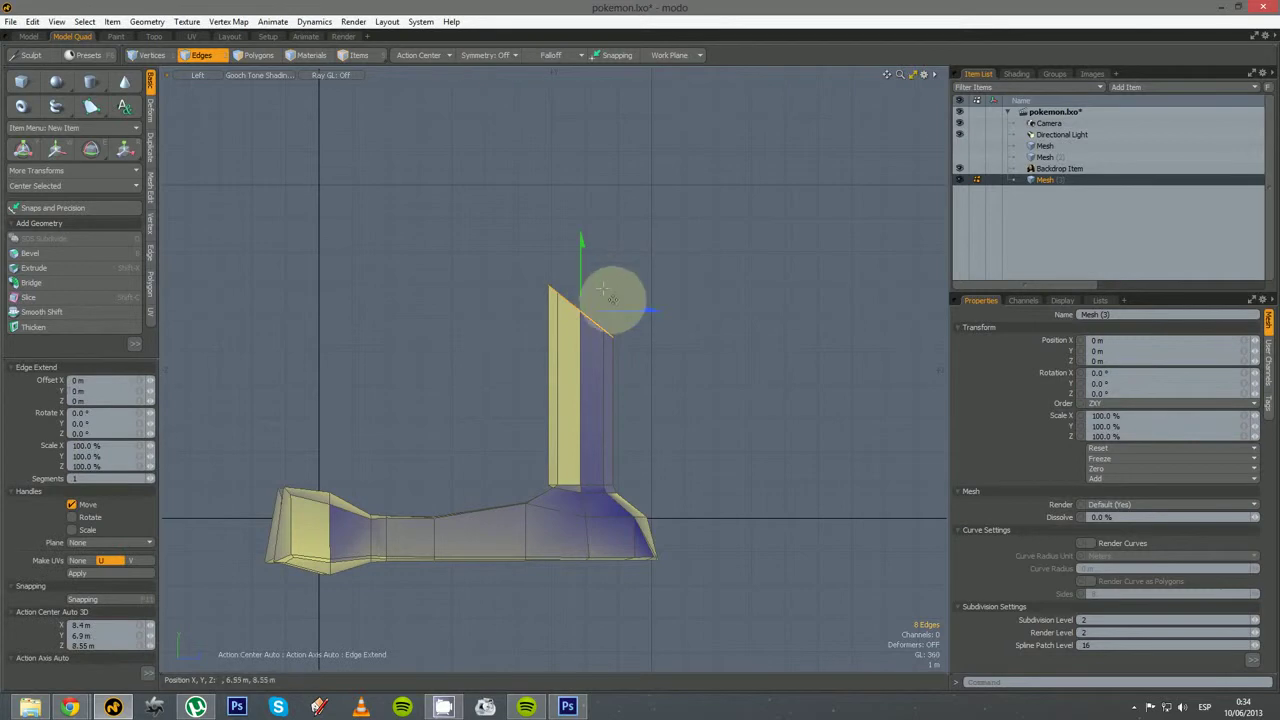
left_click_drag(612, 306, 620, 308)
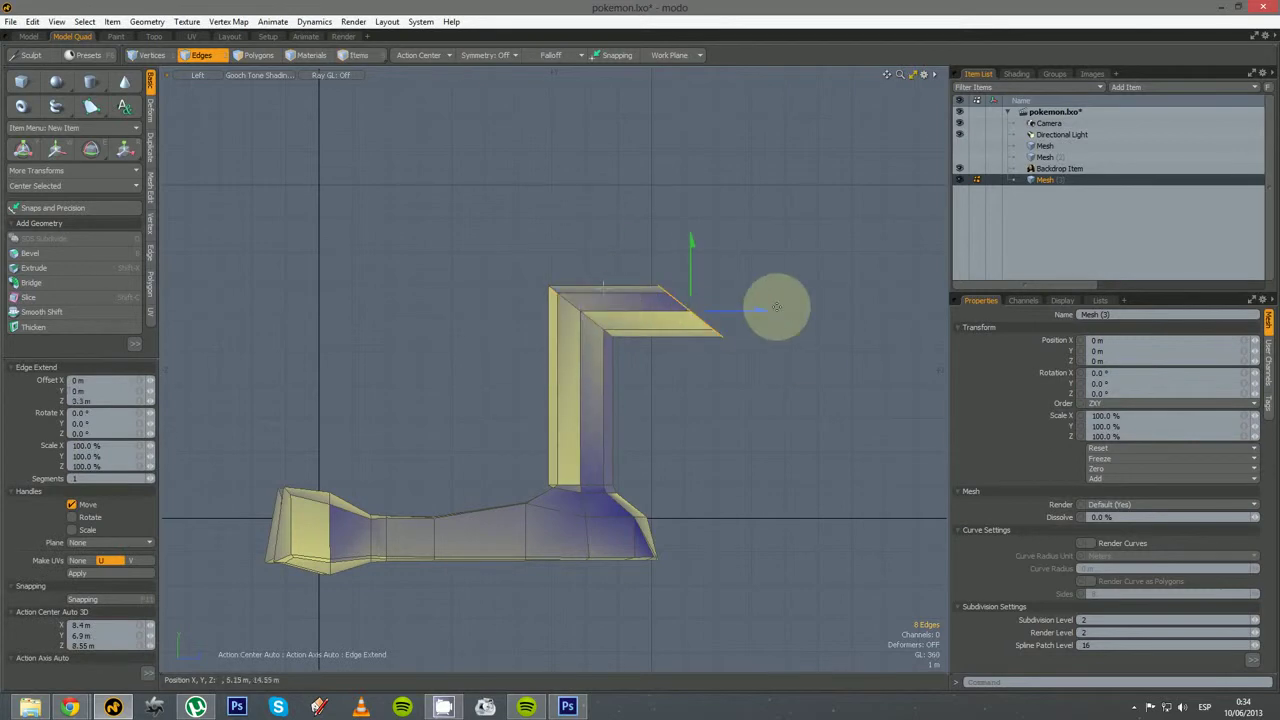
key("r")
key("space")
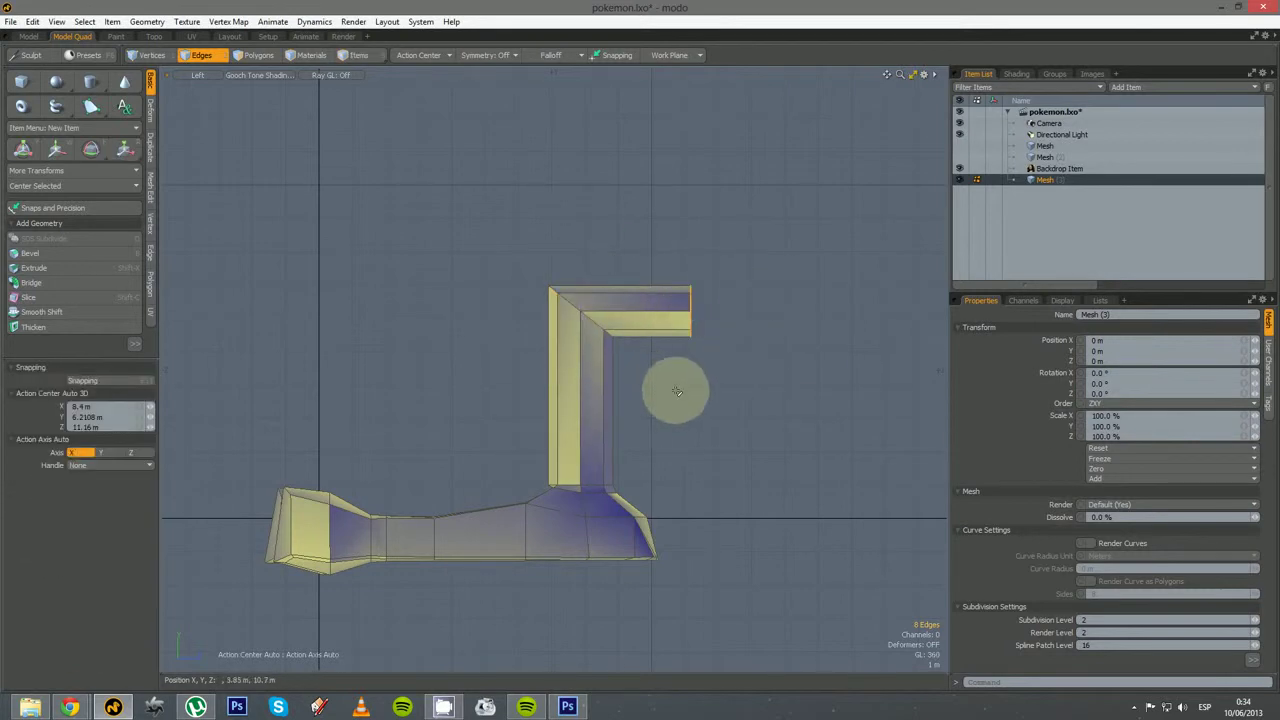
Move the end loop of the horizontal leg section farther back along Z in the Perspective view
key("ctrl+space")
left_click(696, 367)
left_click_drag(734, 405, 686, 340, "alt")
key("2")
key("w")
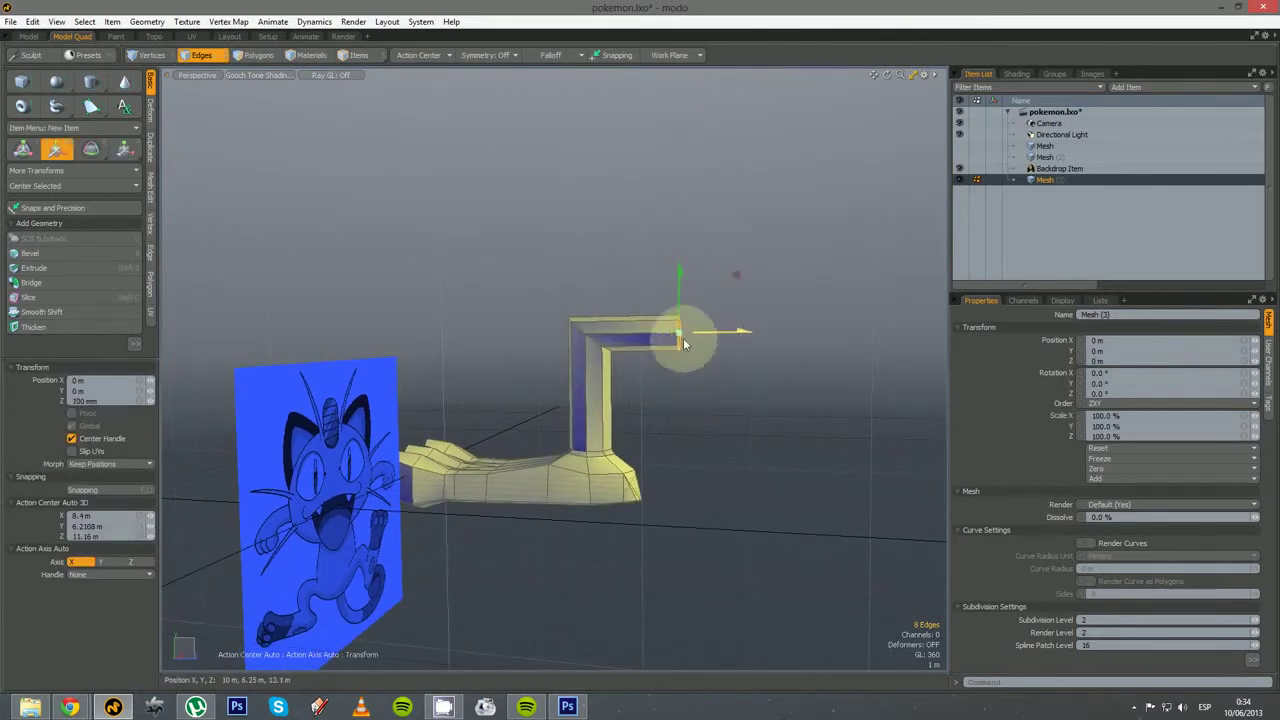
Bevel the slanted edge loop at the leg's bend by 1 m with round level 1
key("q")
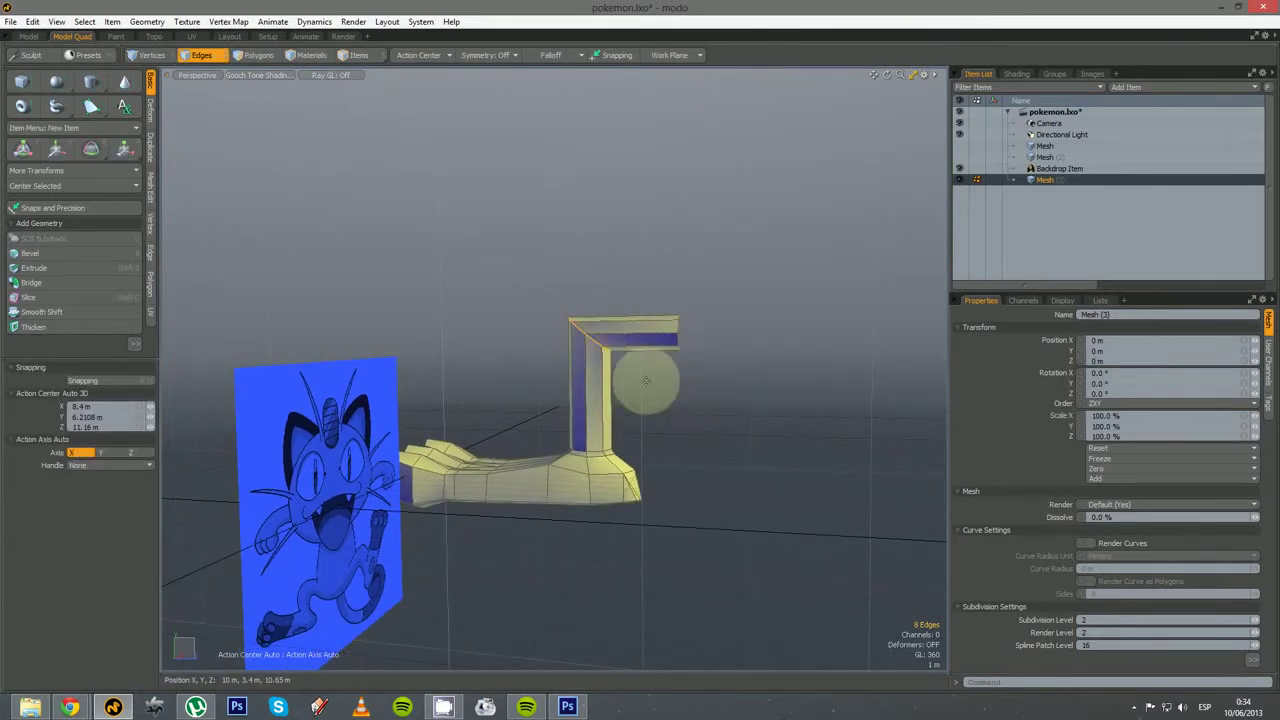
key("b")
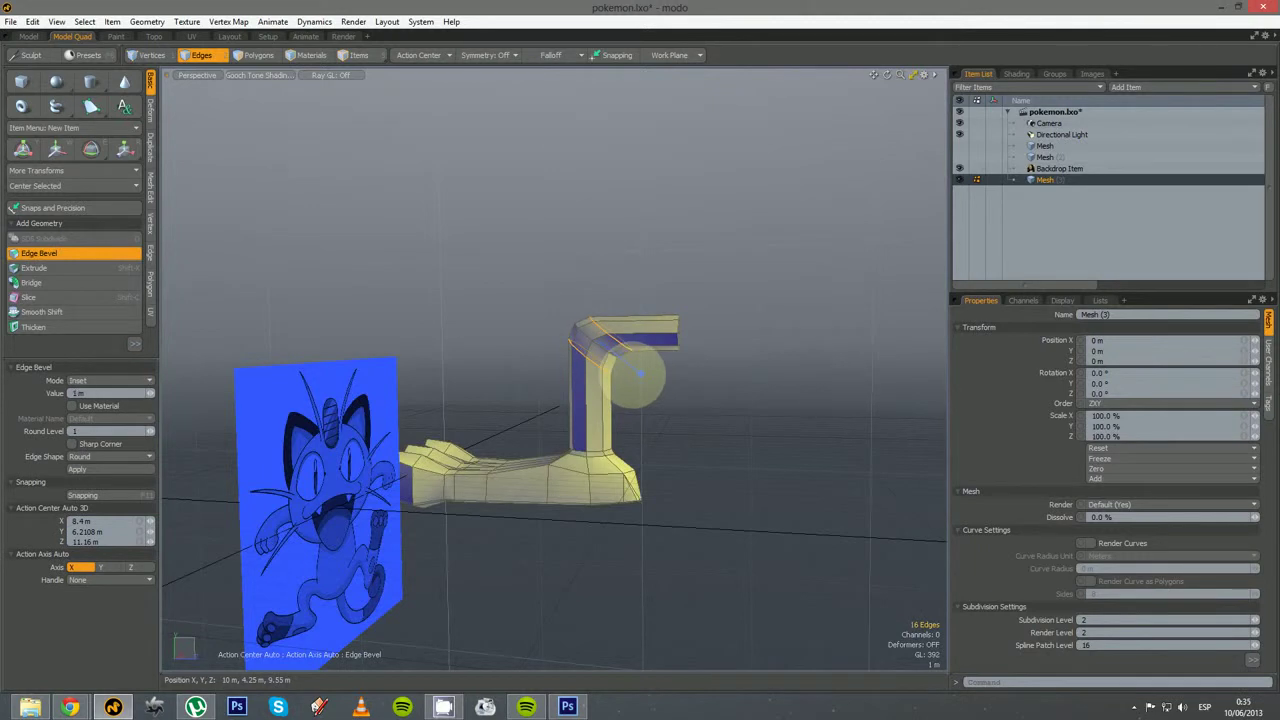
key("q")
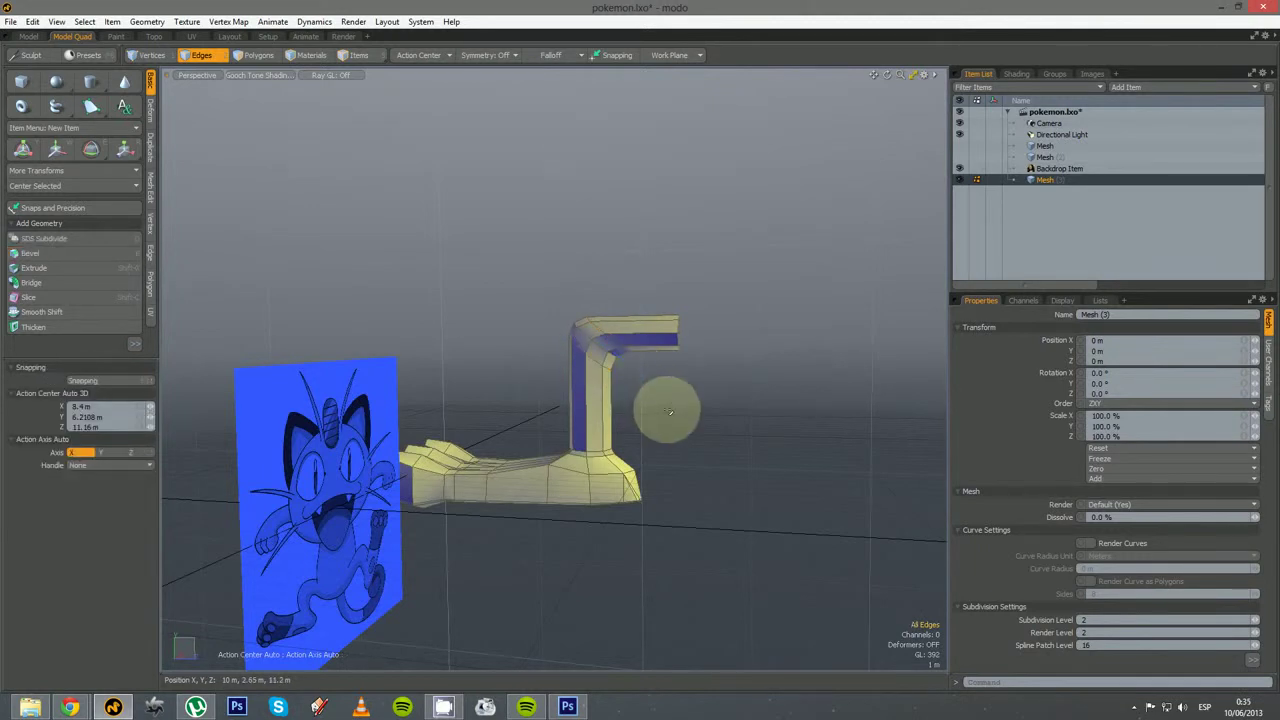
Smooth the foot-and-leg mesh with subdivision and show it as a wireframe in the Left view
left_click_drag(677, 449, 617, 413, "alt")
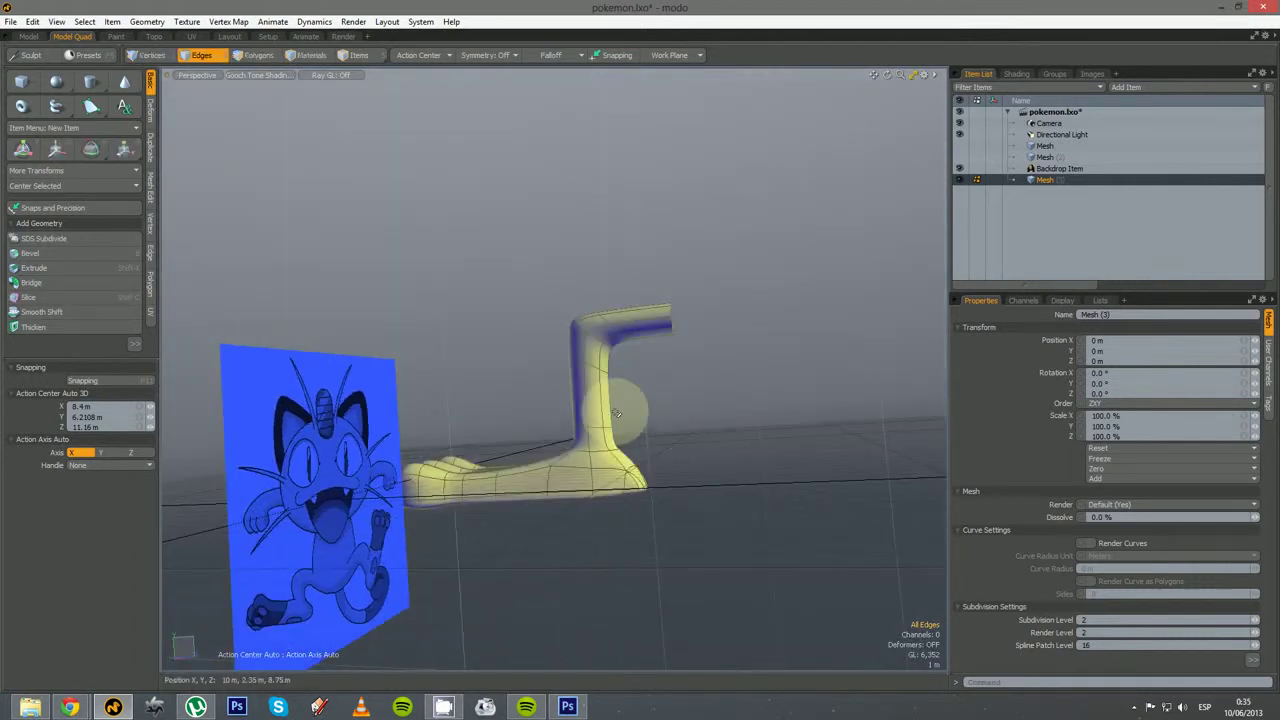
key("ctrl+space")
left_click(586, 415)
scroll(632, 342, "up", 1)
left_click(296, 77)
left_click(272, 86)
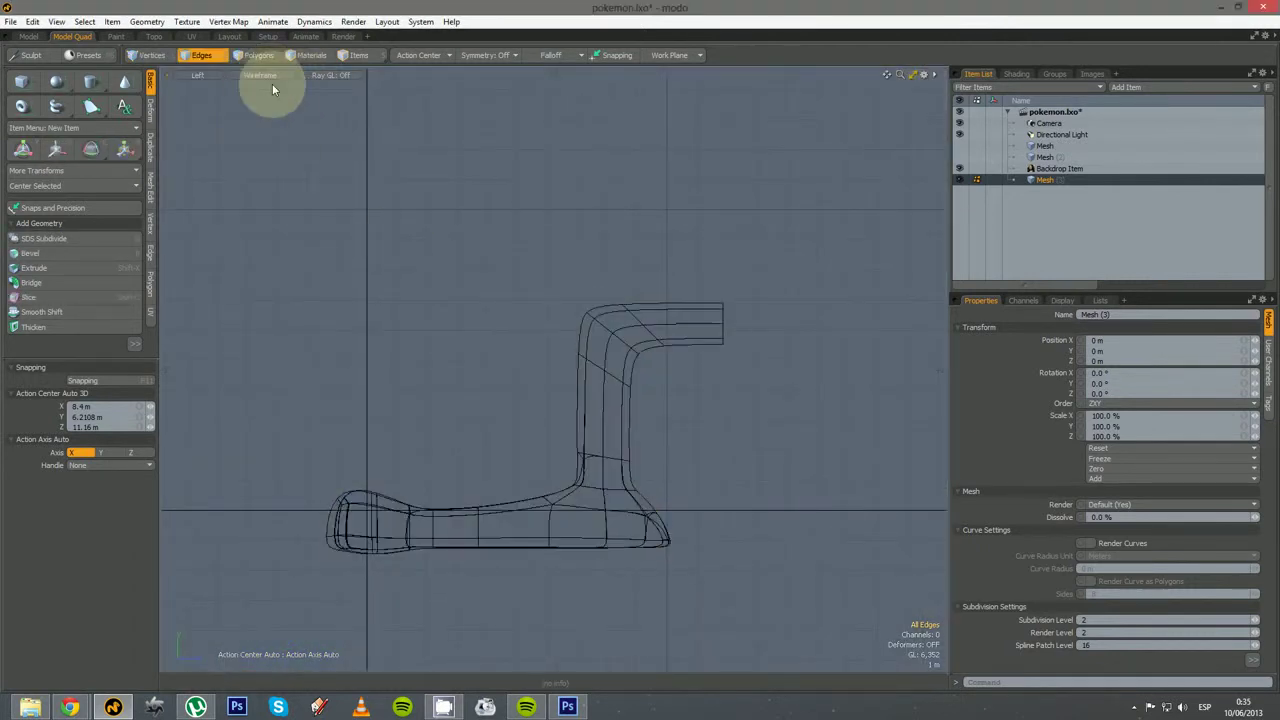
Round the leg's bend by pushing its outer corner down and back with a screen-falloff soft move
key("alt")
key("ctrl+t")
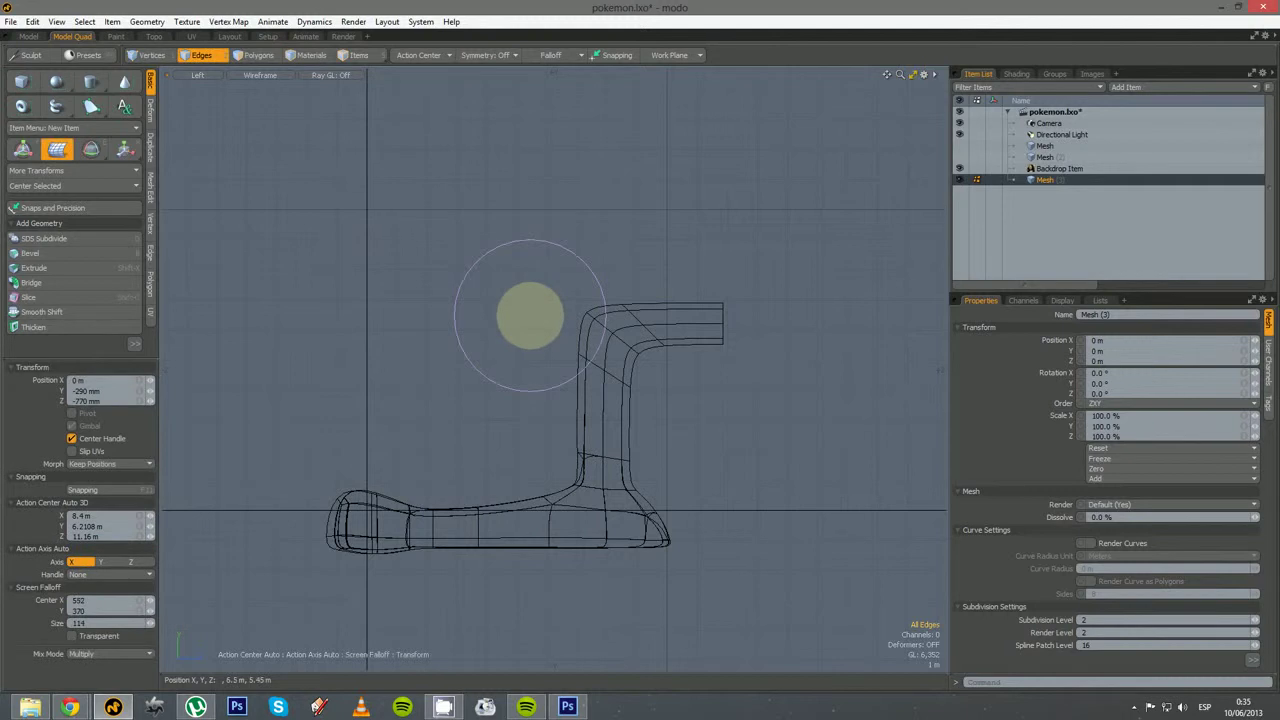
scroll(584, 319, "up", 2)
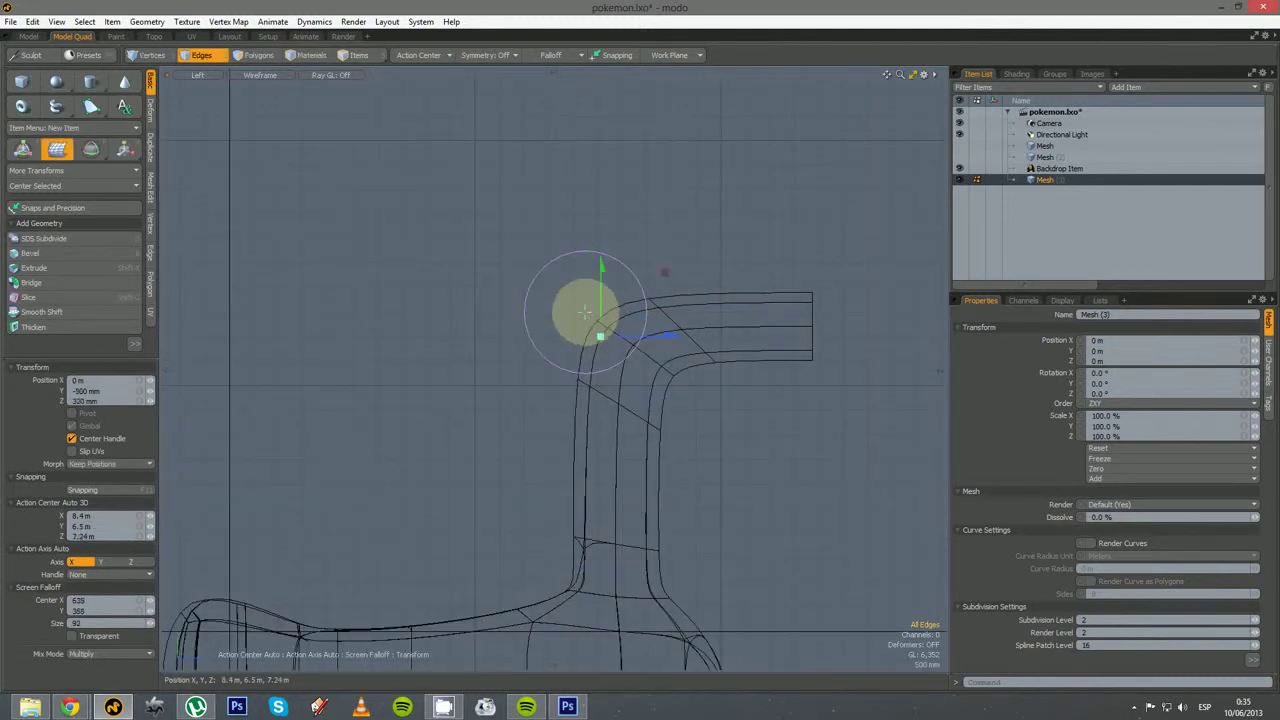
left_click_drag(585, 311, 611, 343)
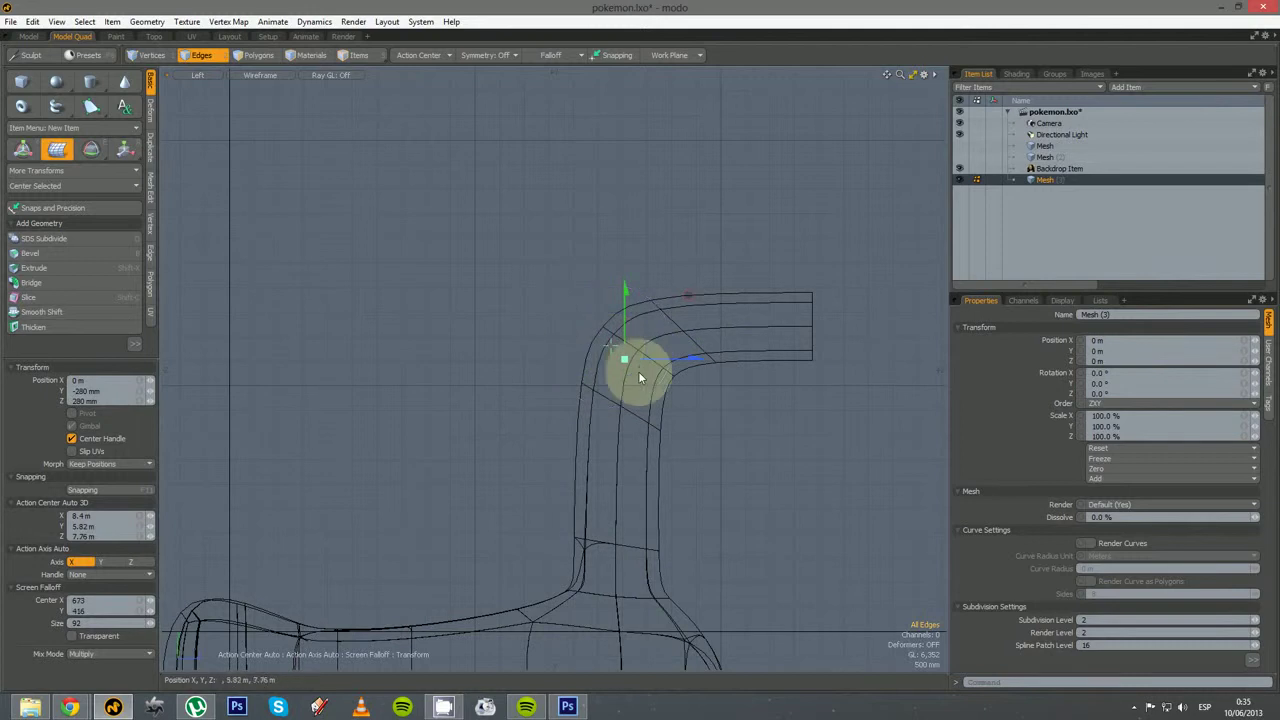
key("space")
scroll(600, 440, "down", 4)
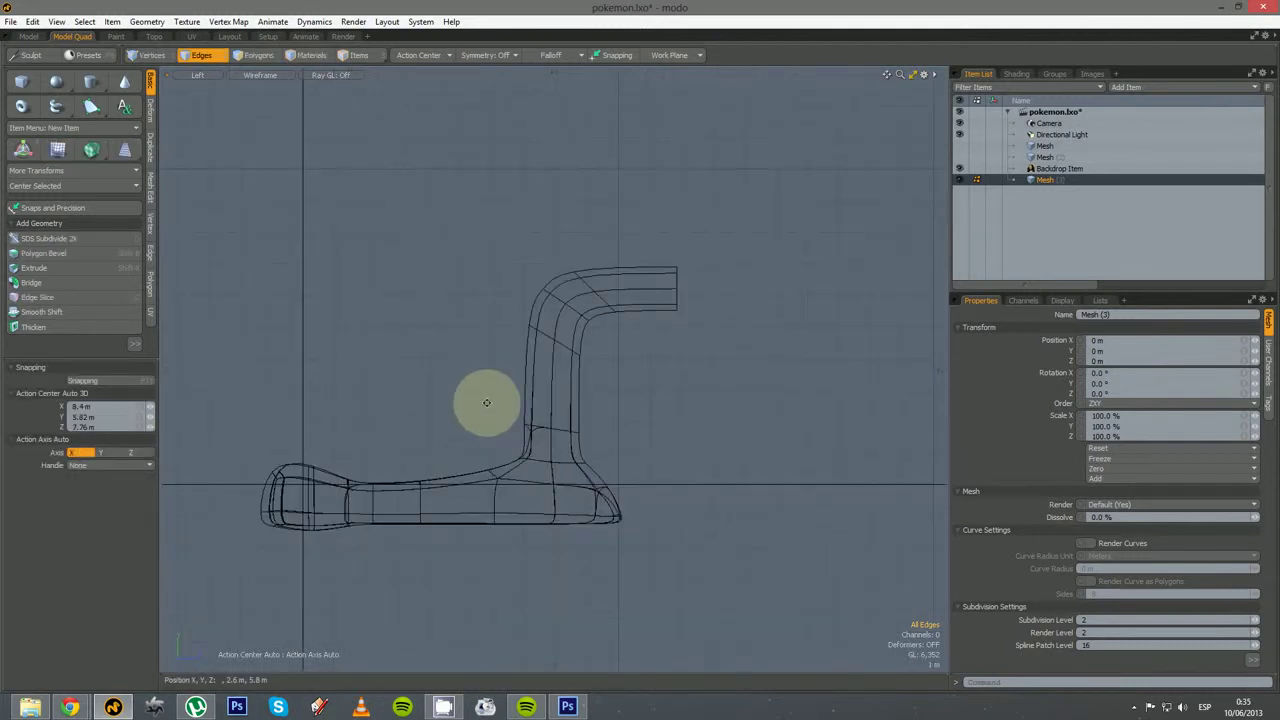
Reorder Mesh (3) to sit directly below the first mesh in the item list and make that first mesh visible
key("ctrl+space")
left_click(527, 377)
scroll(565, 399, "down", 3)
left_click_drag(588, 417, 514, 423, "alt")
key("2")
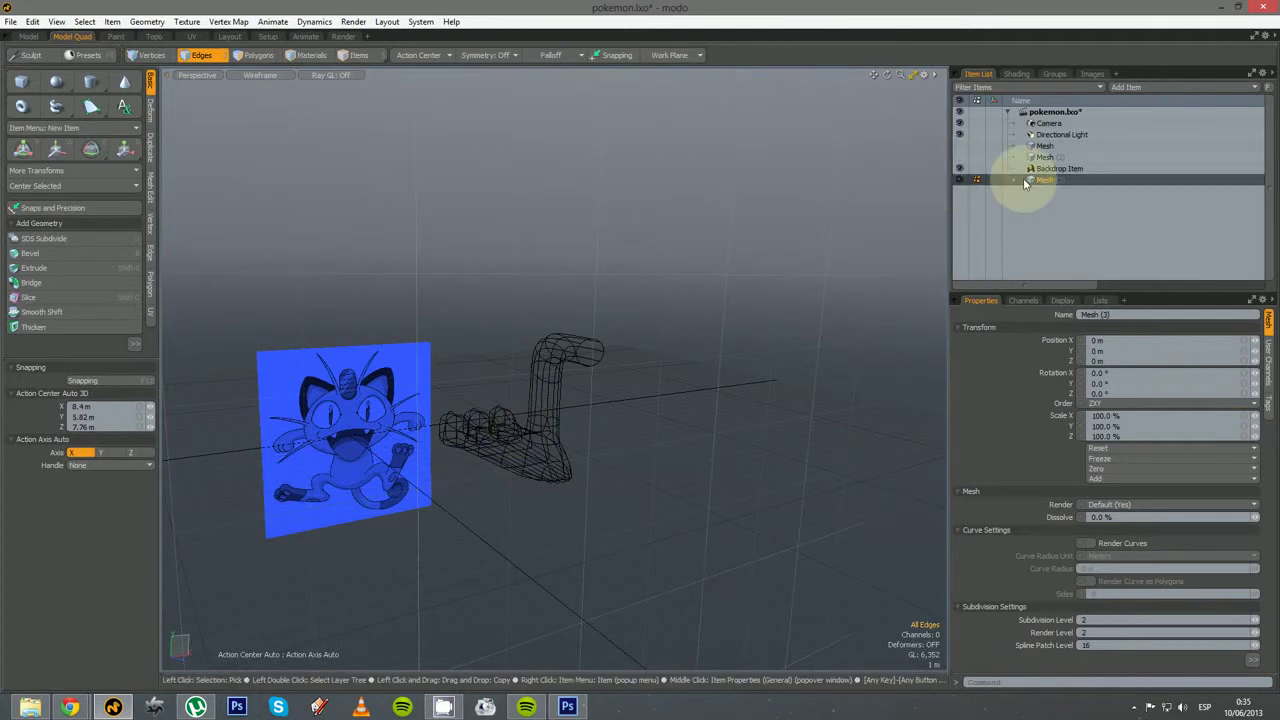
left_click_drag(1025, 183, 1035, 157)
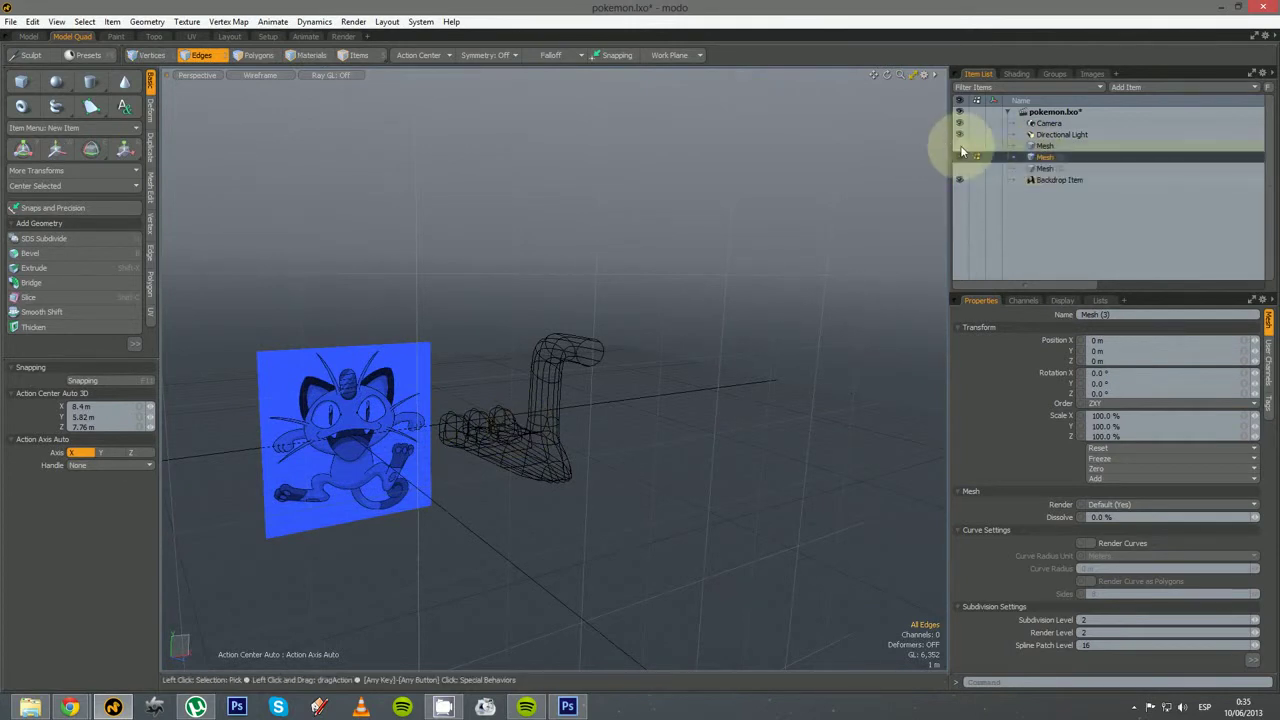
left_click(960, 148)
Duplicate the foot-and-leg mesh, keeping the copy hidden and the original selected
left_click_drag(657, 400, 623, 457, "alt")
key("y")
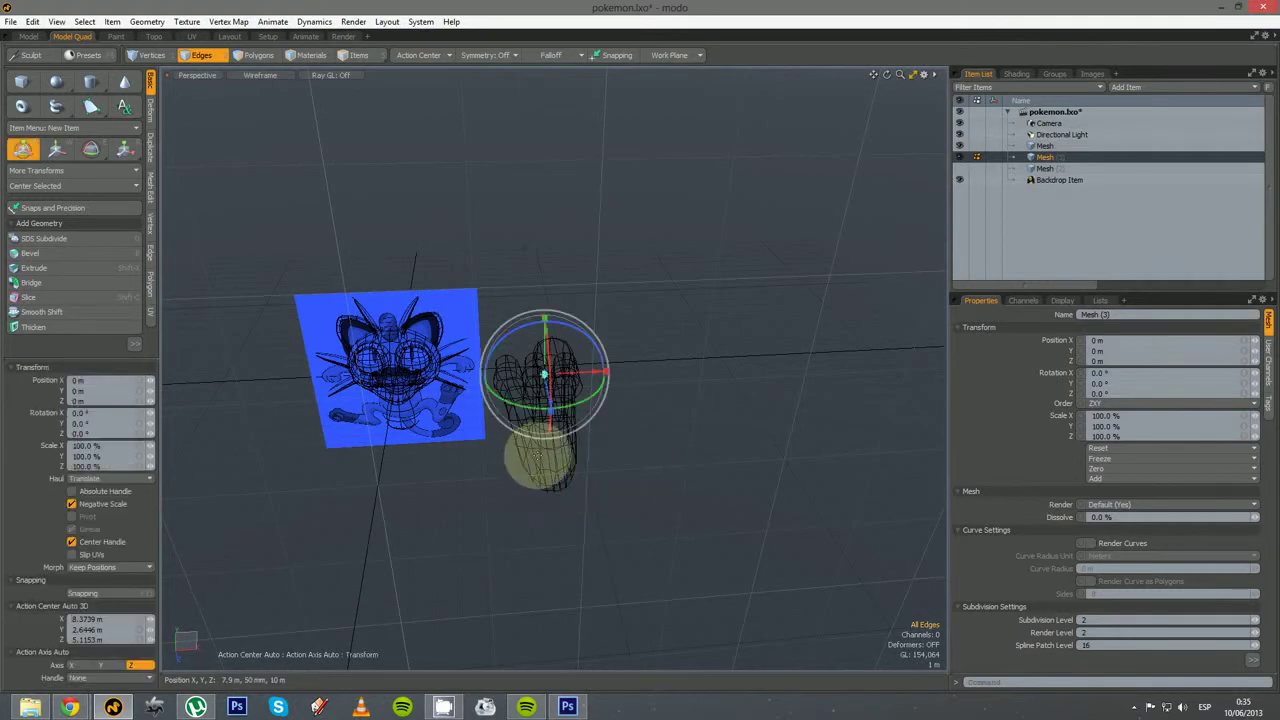
key("space")
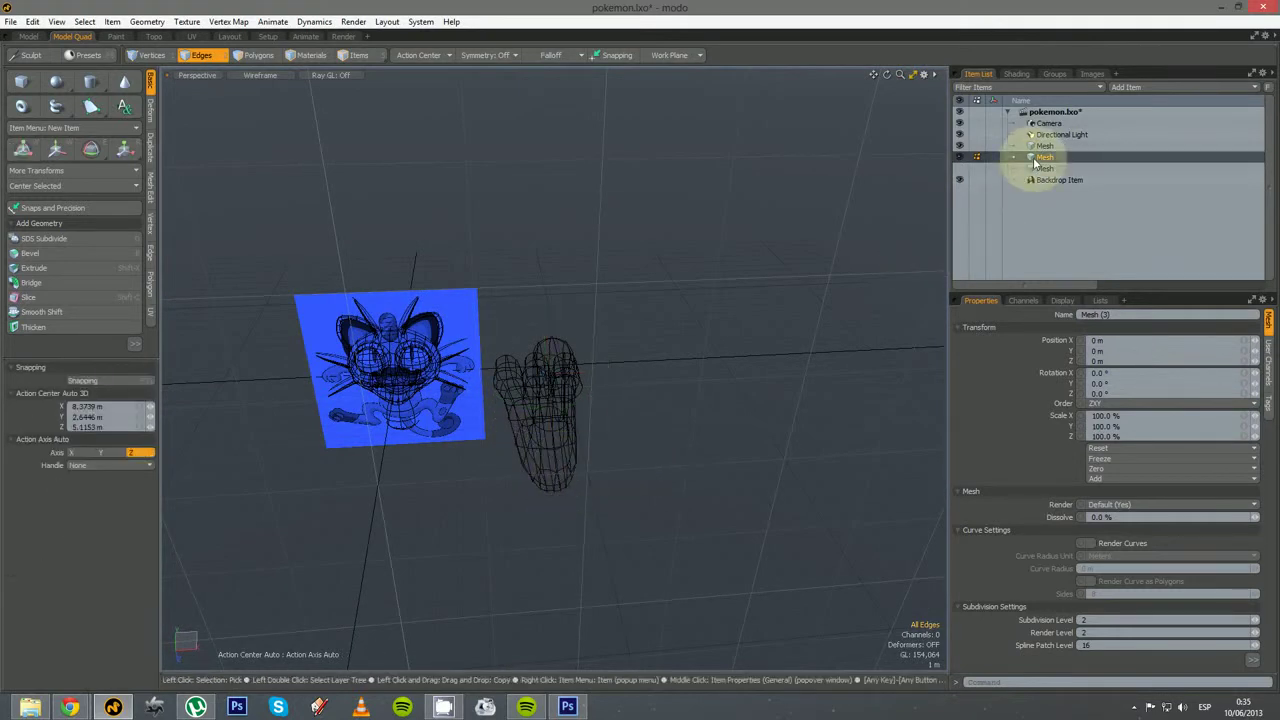
right_click(1033, 157)
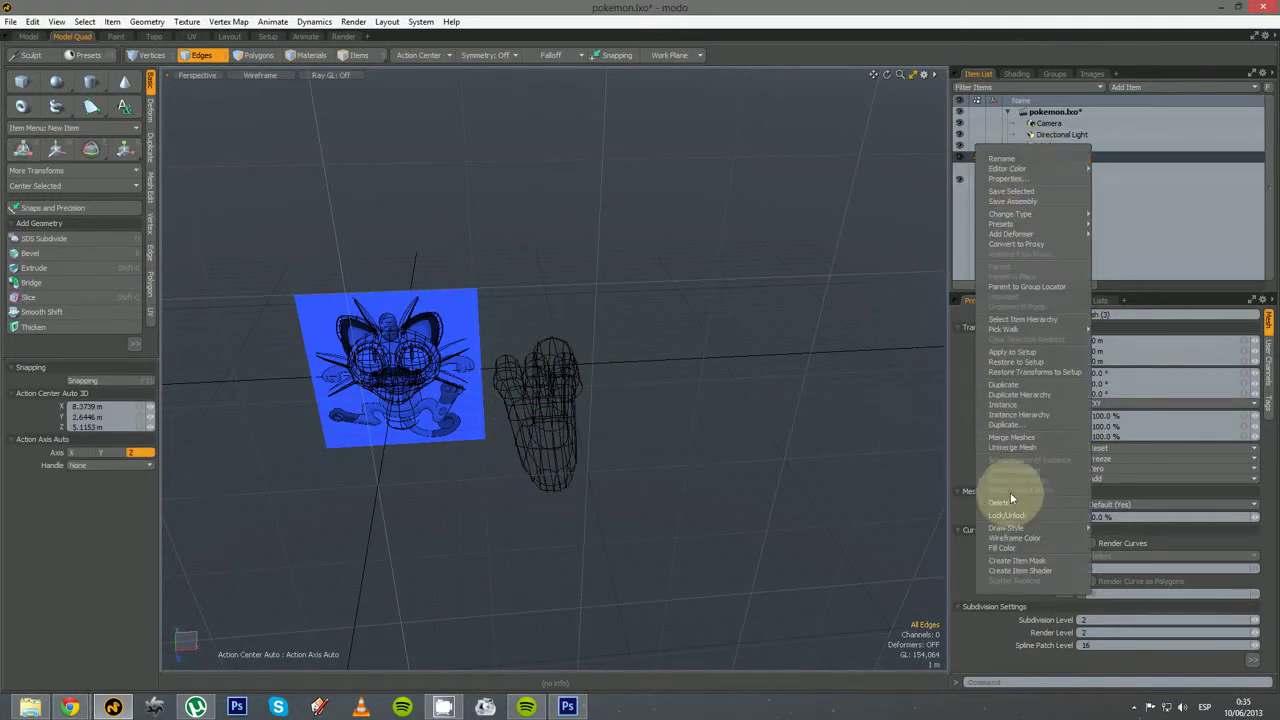
left_click(1012, 384)
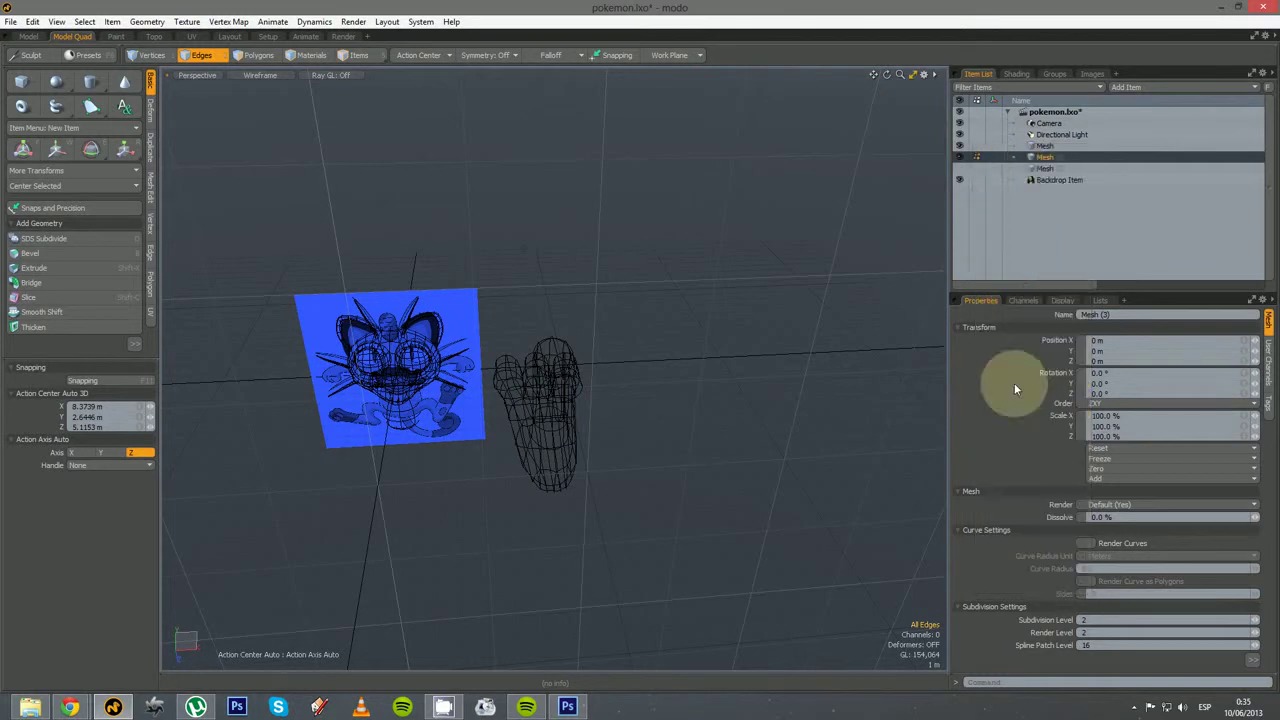
left_click(1015, 157)
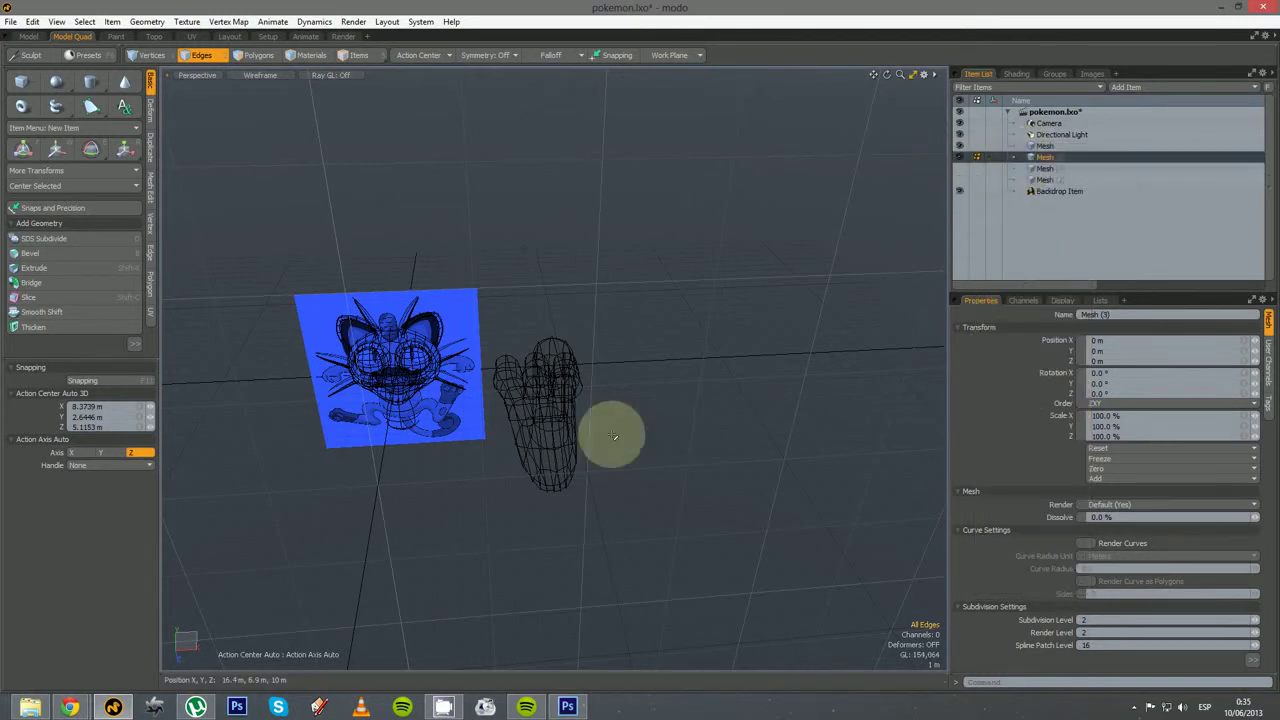
key("y")
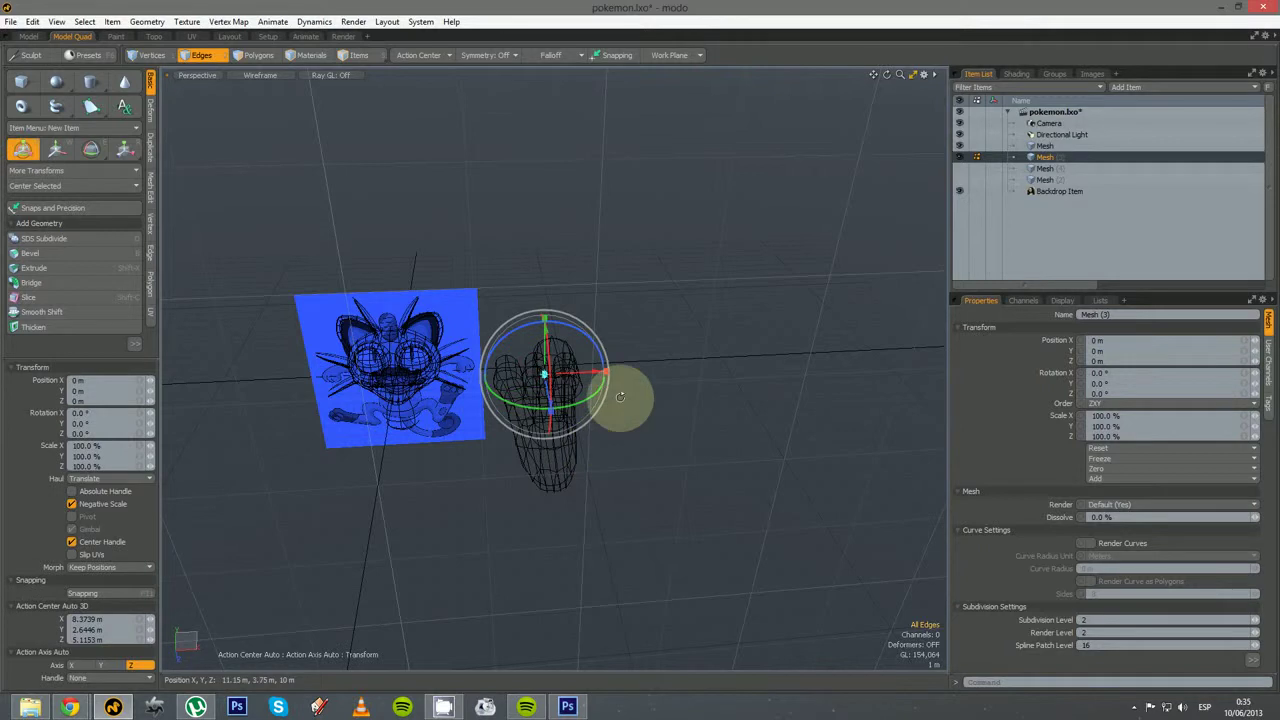
left_click_drag(624, 398, 592, 494, "alt")
left_click_drag(565, 411, 568, 330)
key("2")
key("q")
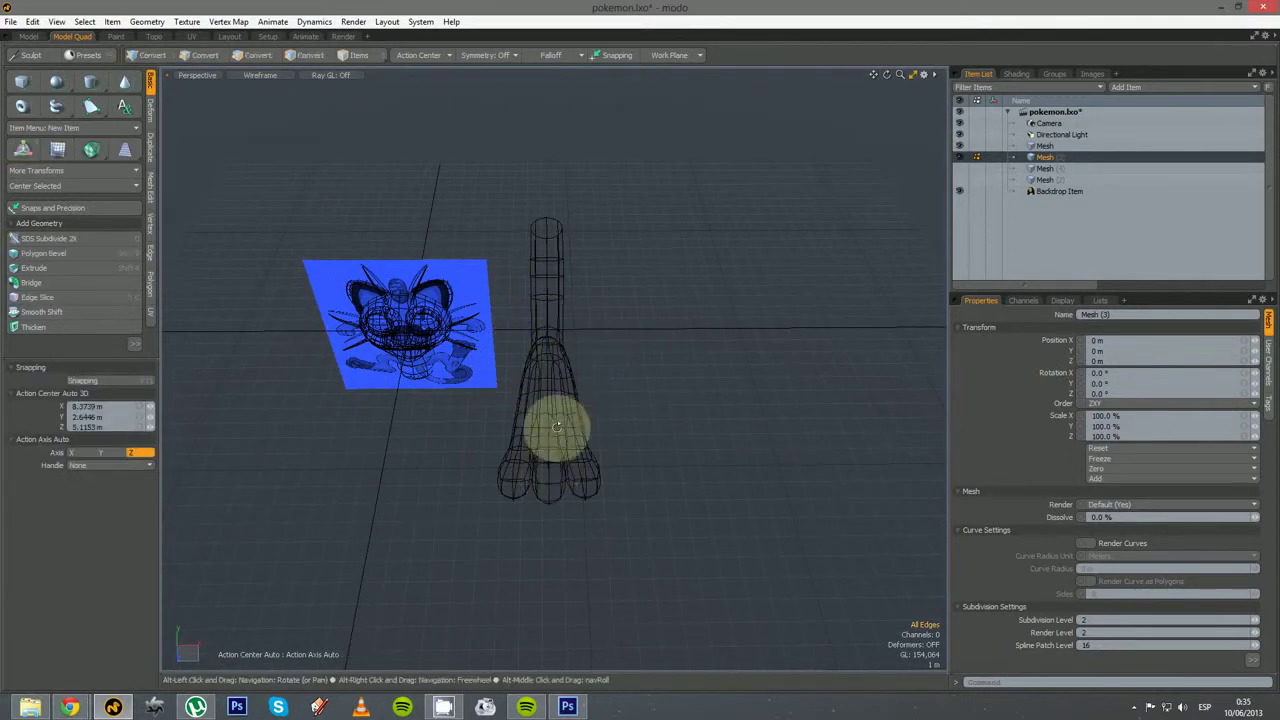
Select all polygons of the foot and leg and move them in the Front view until the leg's end sits near the body's hip
left_click_drag(557, 429, 571, 293, "alt")
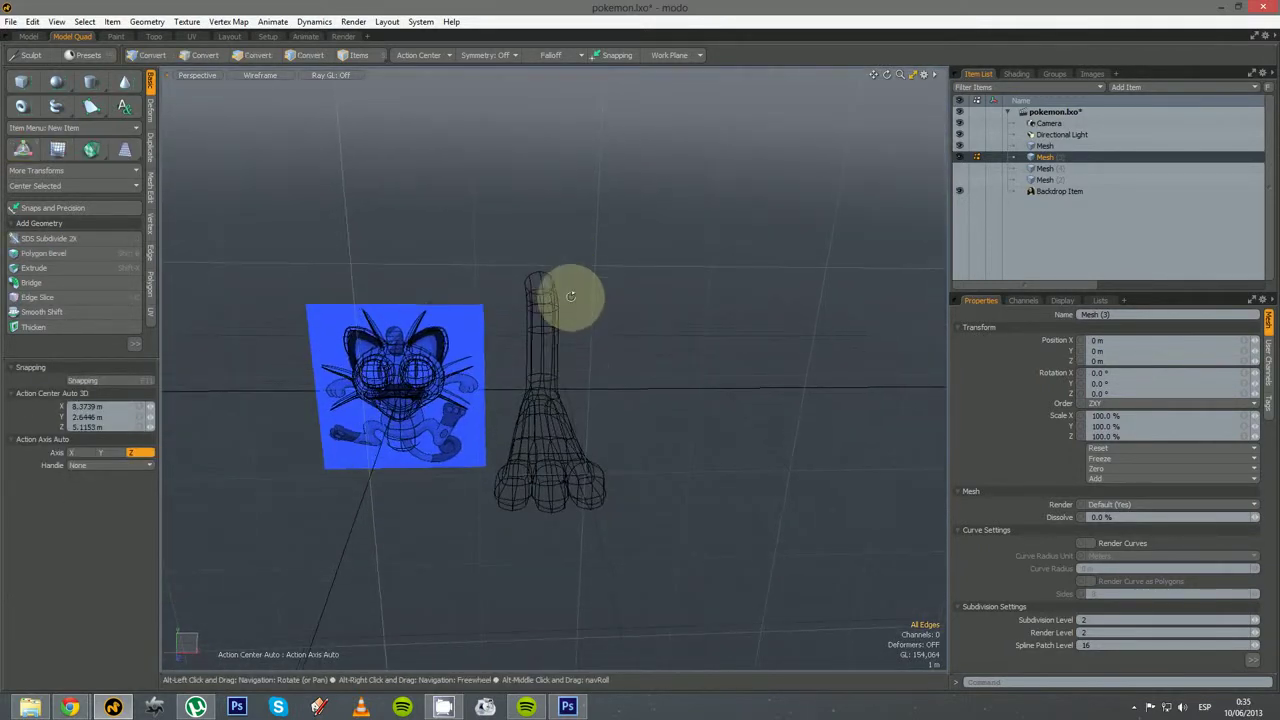
double_click(570, 451)
key("ctrl+space")
left_click(606, 476)
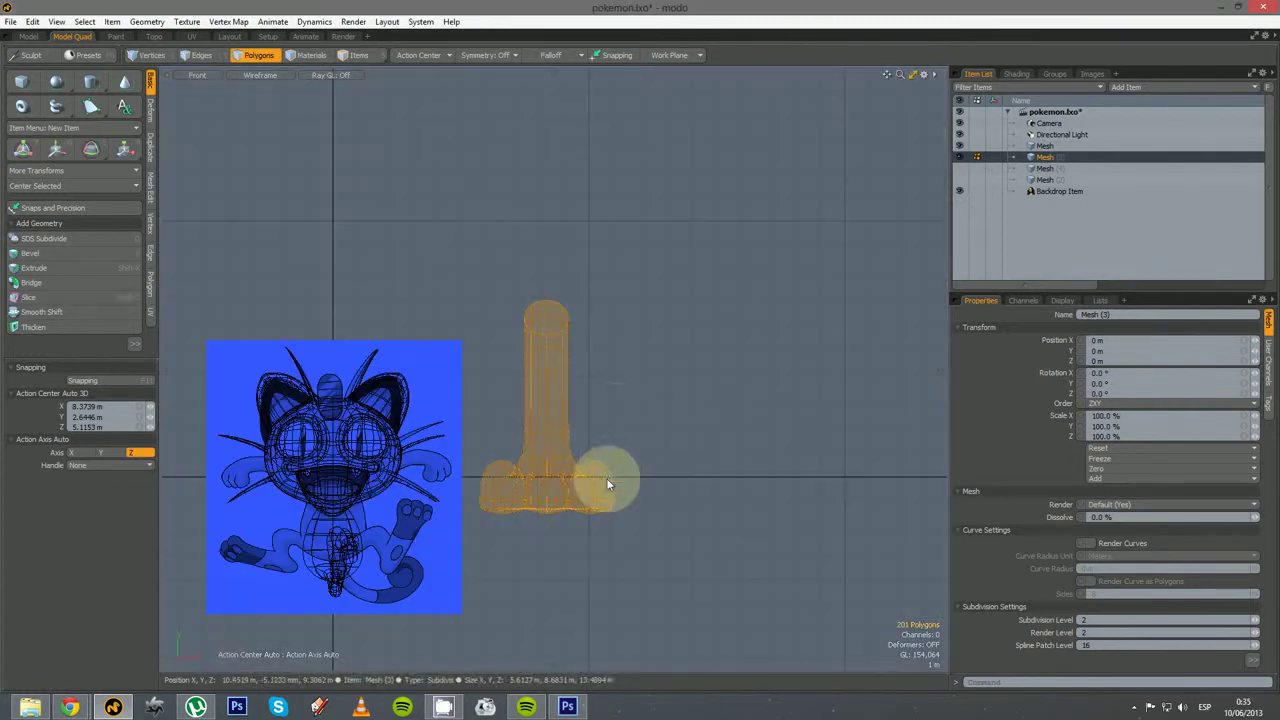
key("w")
left_click_drag(646, 403, 494, 614)
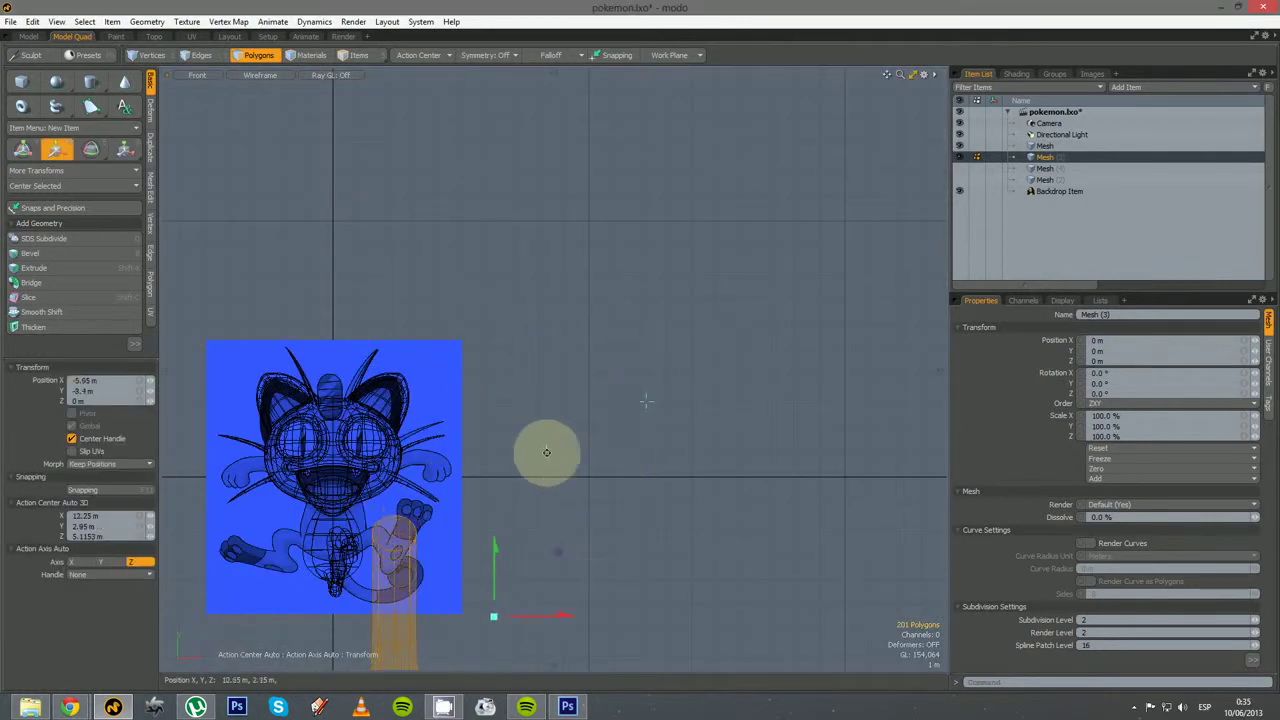
left_click_drag(480, 516, 607, 250, "alt+shift")
left_click_drag(543, 298, 585, 296, "ctrl+alt")
left_click_drag(585, 265, 541, 328)
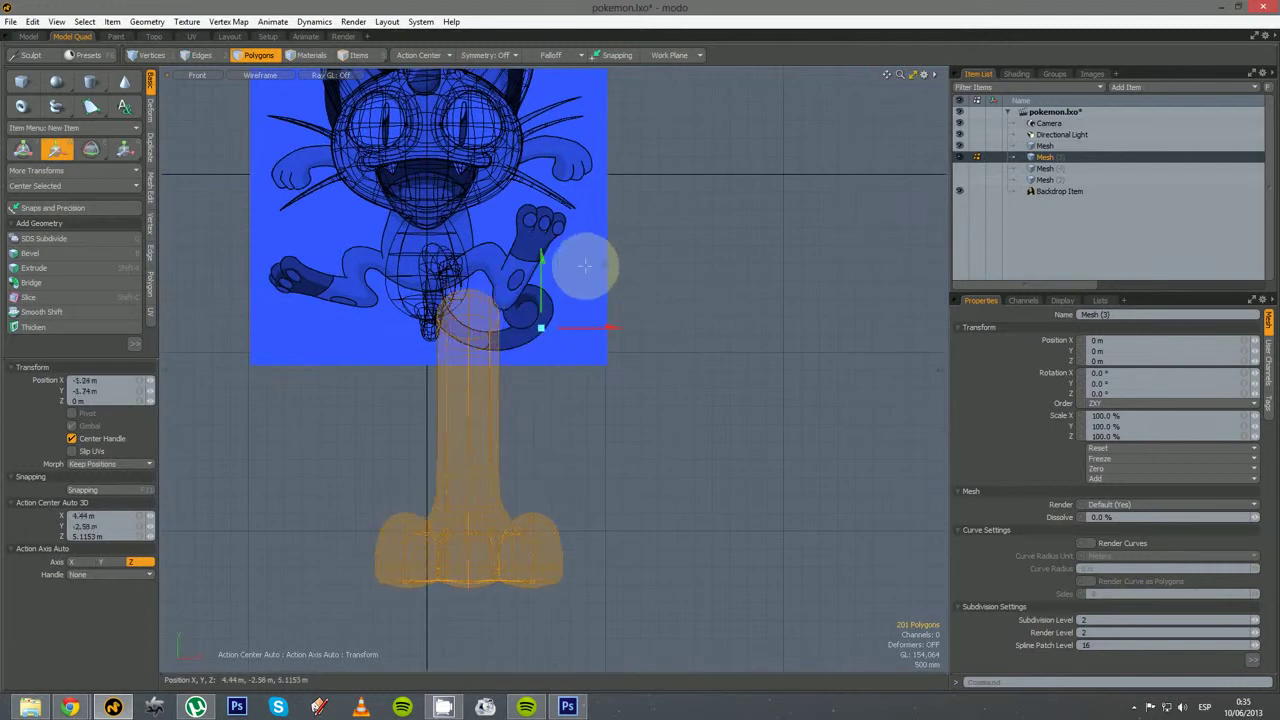
Scale the selected leg uniformly to about 40% from its upper end and raise it about 1.1 m to the hip
key("r")
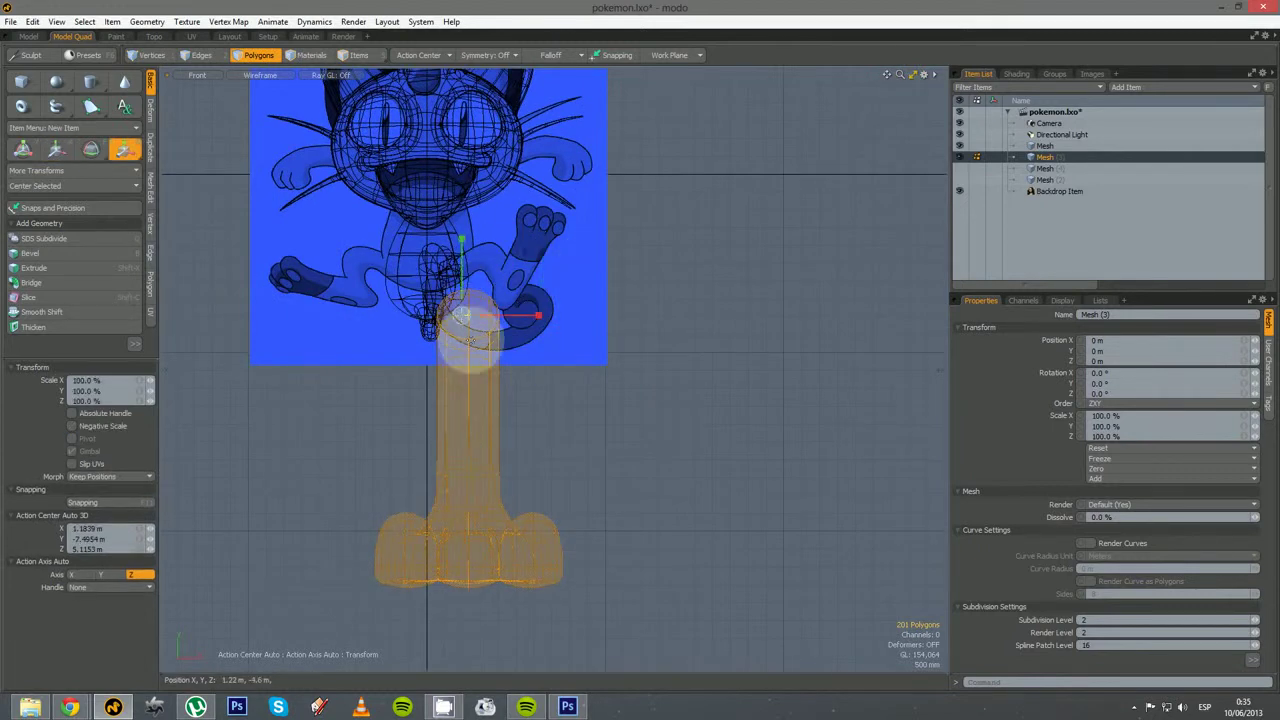
left_click_drag(468, 320, 420, 322)
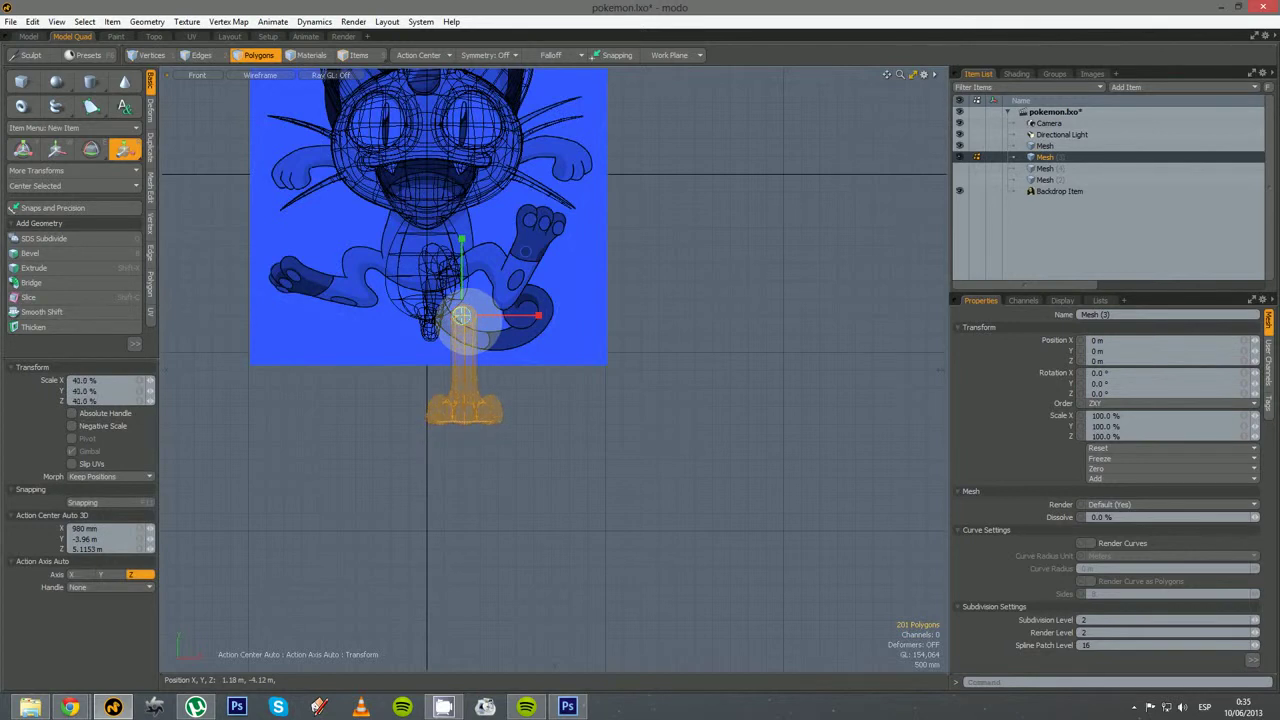
key("w")
left_click(463, 365)
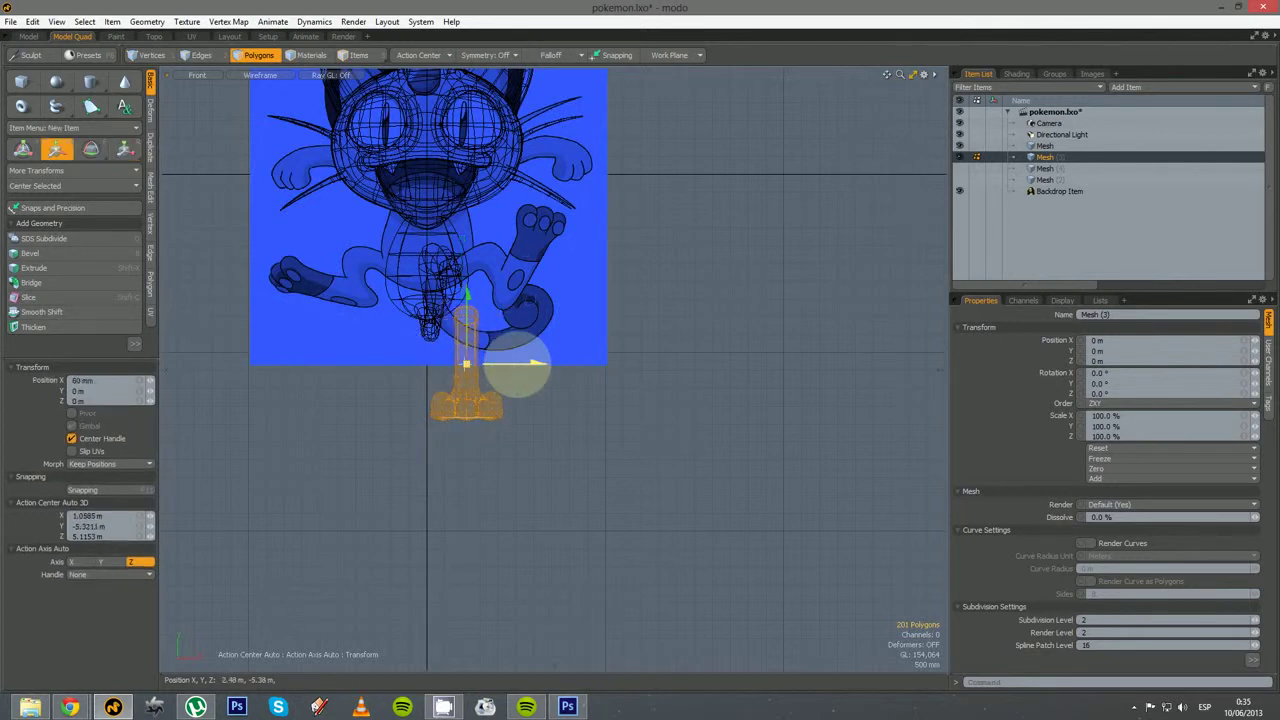
left_click_drag(517, 370, 543, 373)
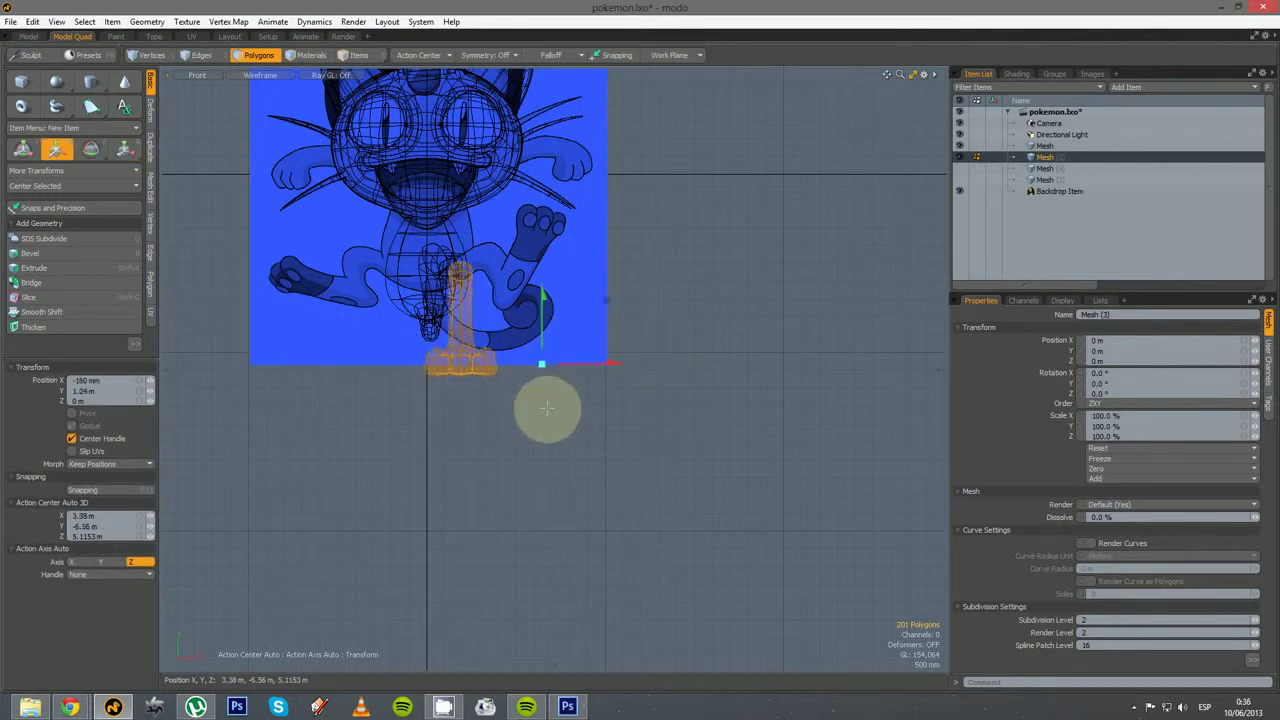
Move the leg about -2.5 m along Z toward the body in the Perspective view
key("KP_Decimal")
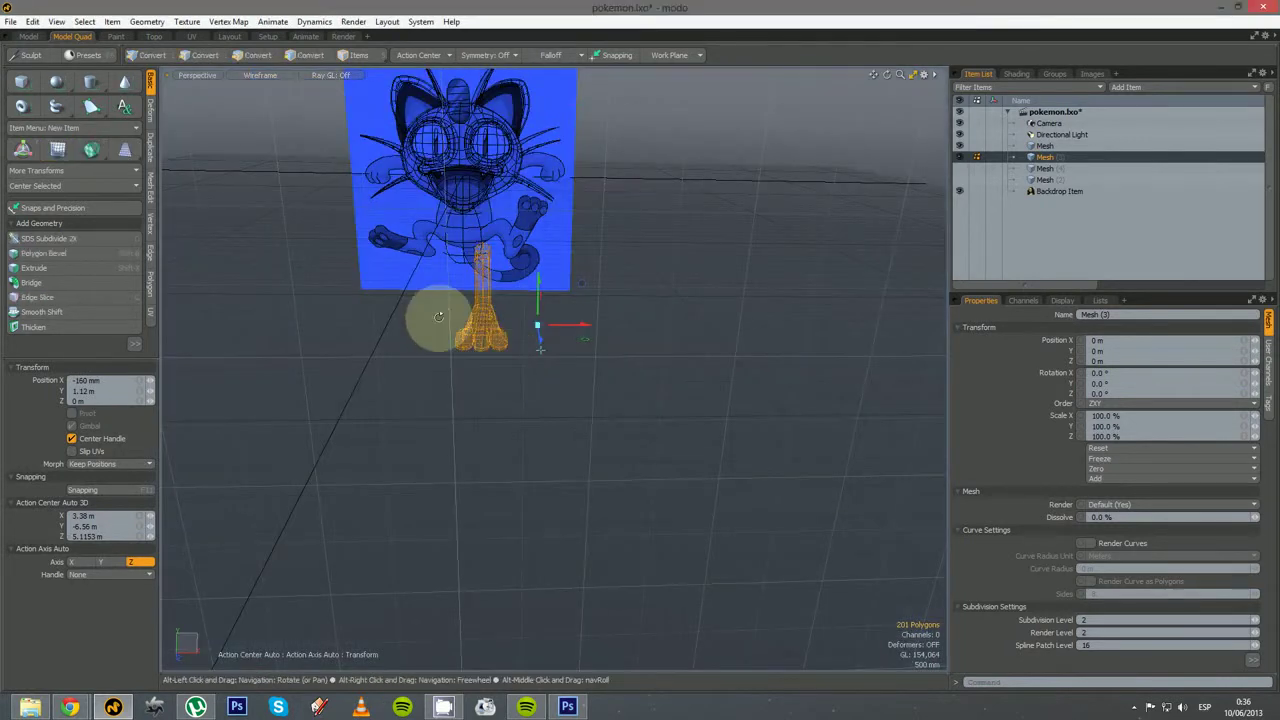
left_click_drag(443, 318, 474, 312, "alt")
left_click_drag(474, 312, 531, 289, "ctrl+alt")
left_click_drag(531, 289, 464, 365, "alt+shift")
left_click_drag(472, 289, 440, 334, "alt")
left_click_drag(620, 410, 582, 444, "alt")
left_click_drag(582, 444, 548, 443, "ctrl+alt")
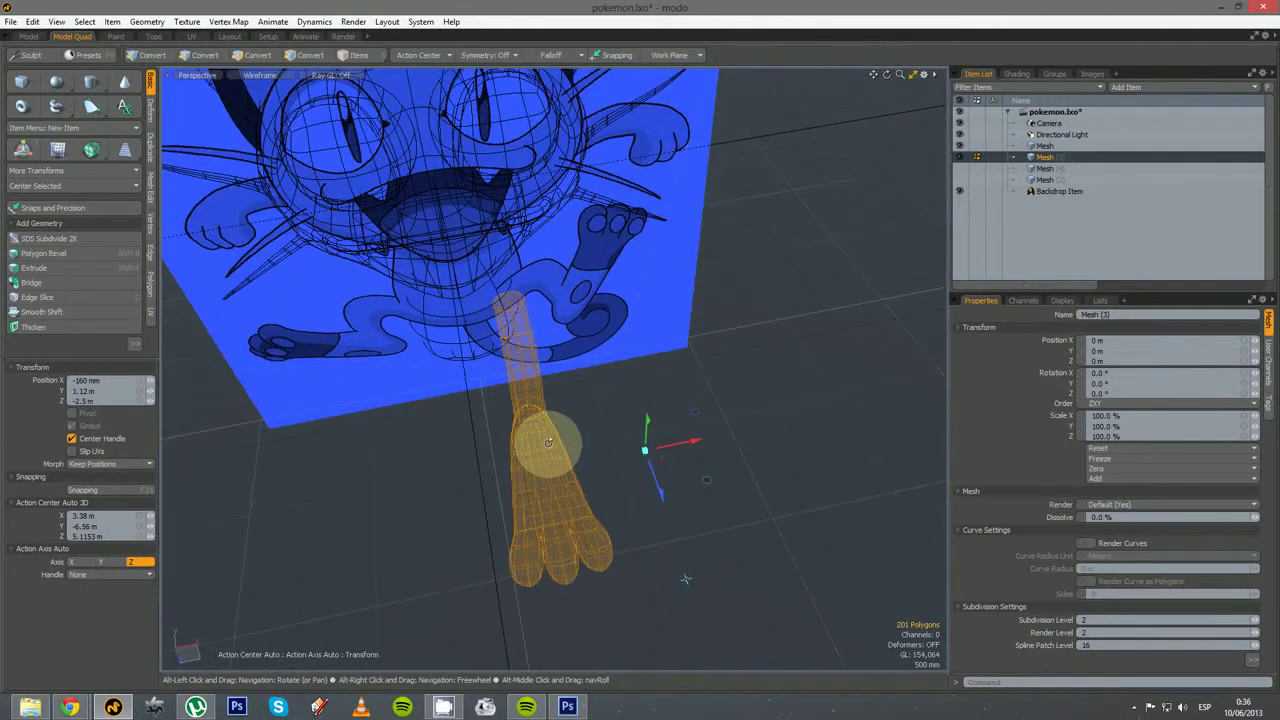
Try to rotate the leg about 51.5° around Y from its hip end in the Perspective view
key("y")
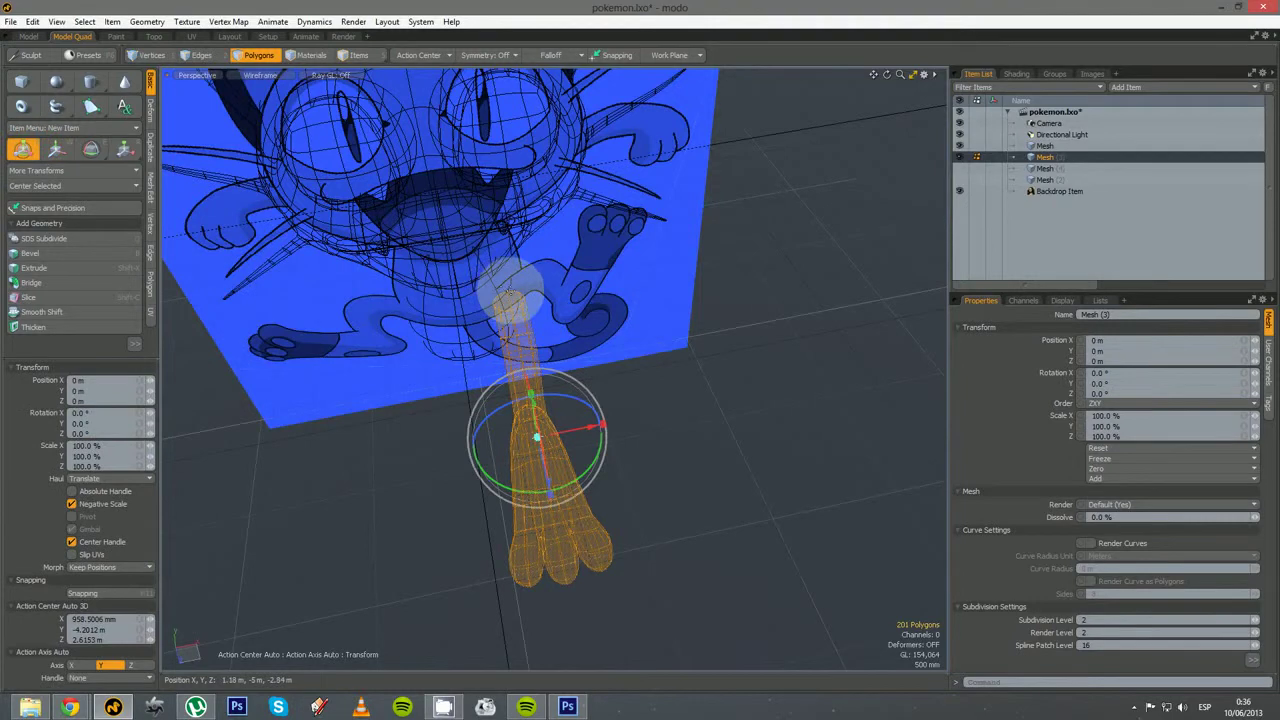
left_click(510, 292)
left_click_drag(497, 324, 548, 326)
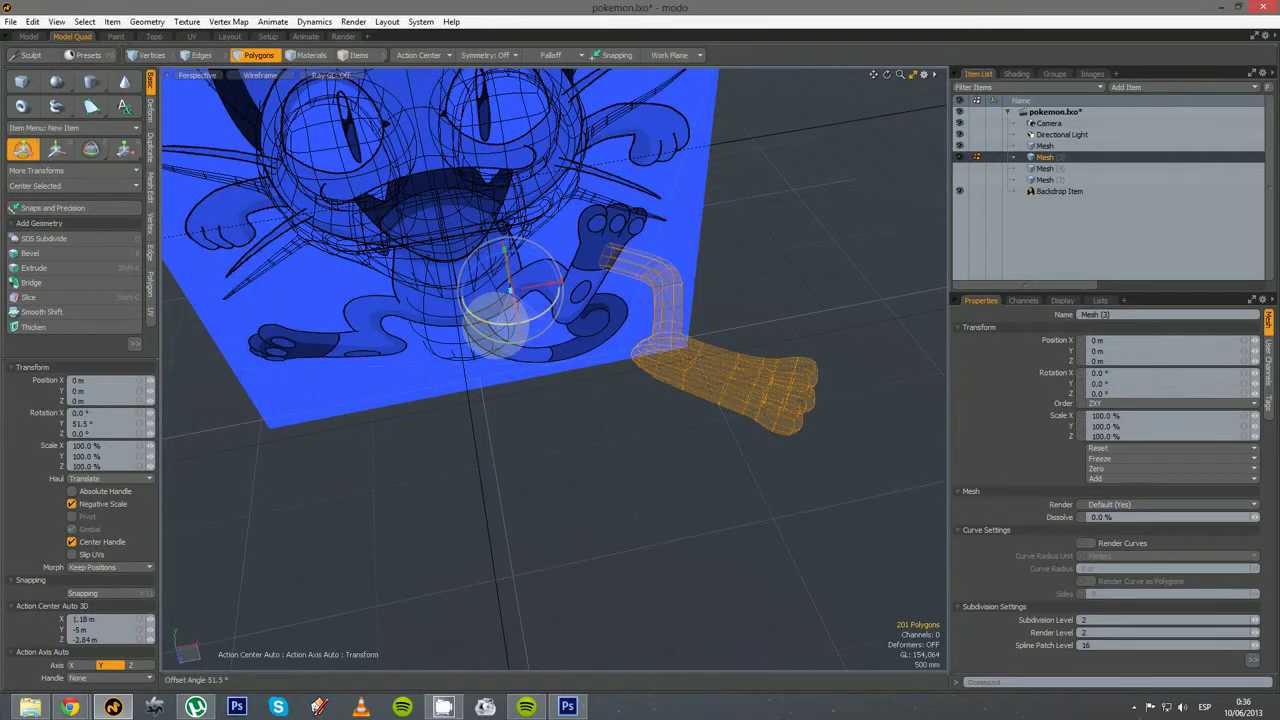
key("ctrl+z")
Rotate the leg about 56° around Y from its hip end in the Top view so the foot points outward
key("ctrl+space")
left_click(536, 294)
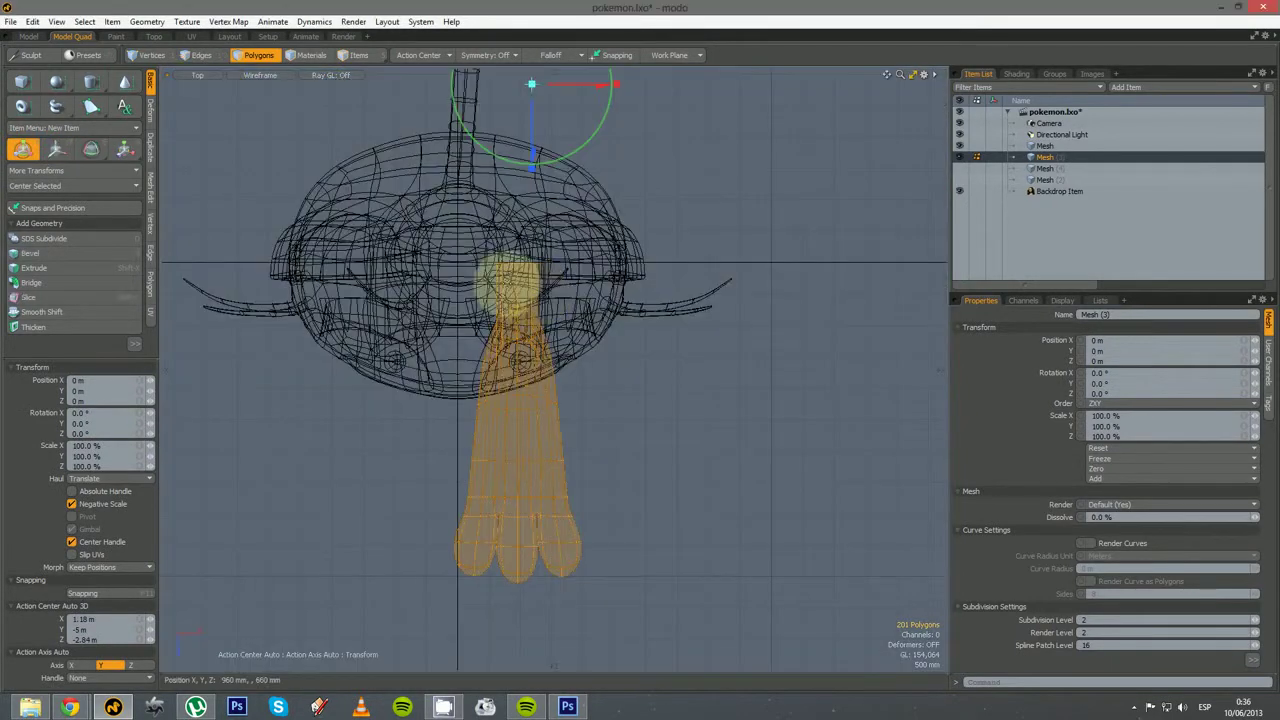
left_click(517, 263)
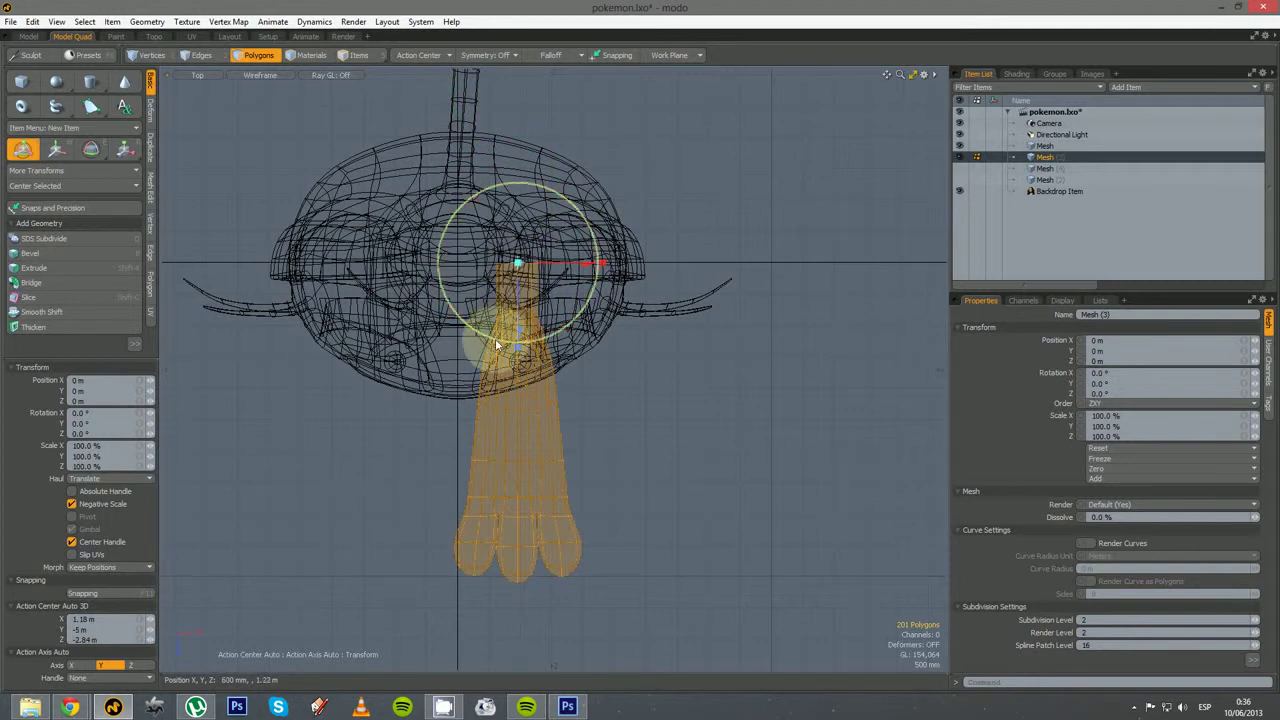
left_click_drag(497, 345, 505, 330)
Rotate the leg about 44° around Z from its hip end in the Front view to raise the foot
key("ctrl+space")
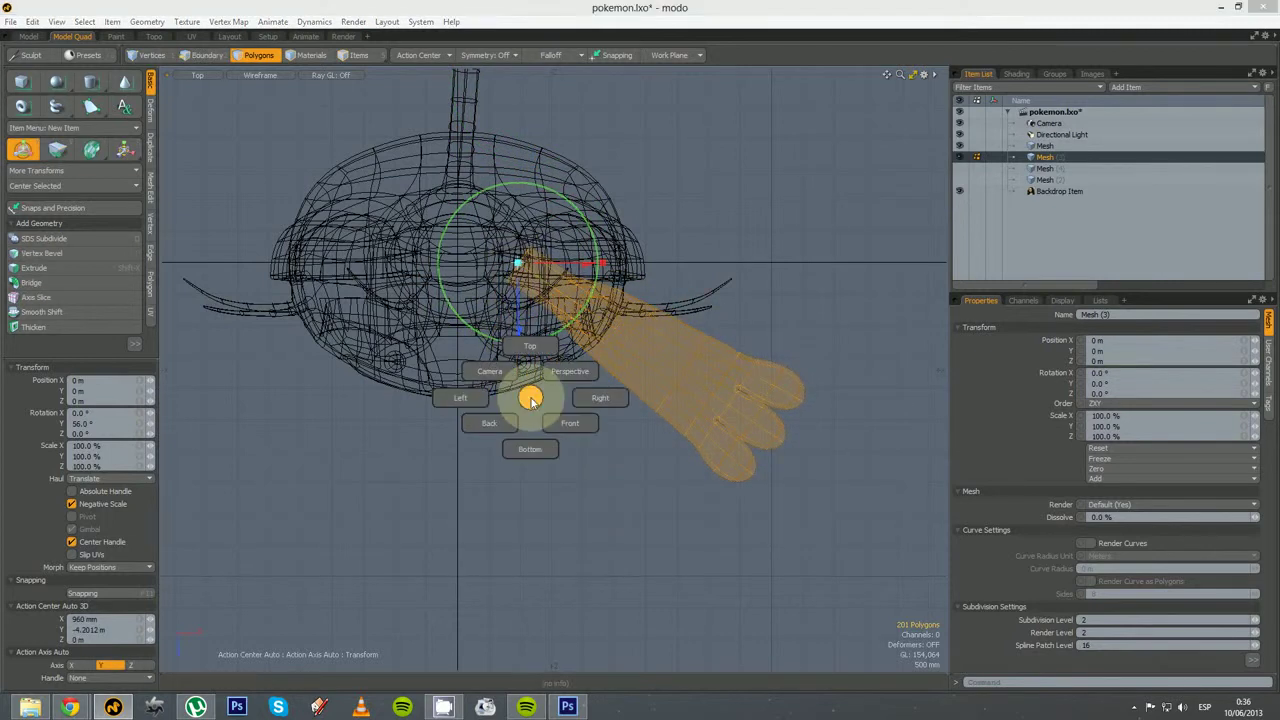
left_click(568, 422)
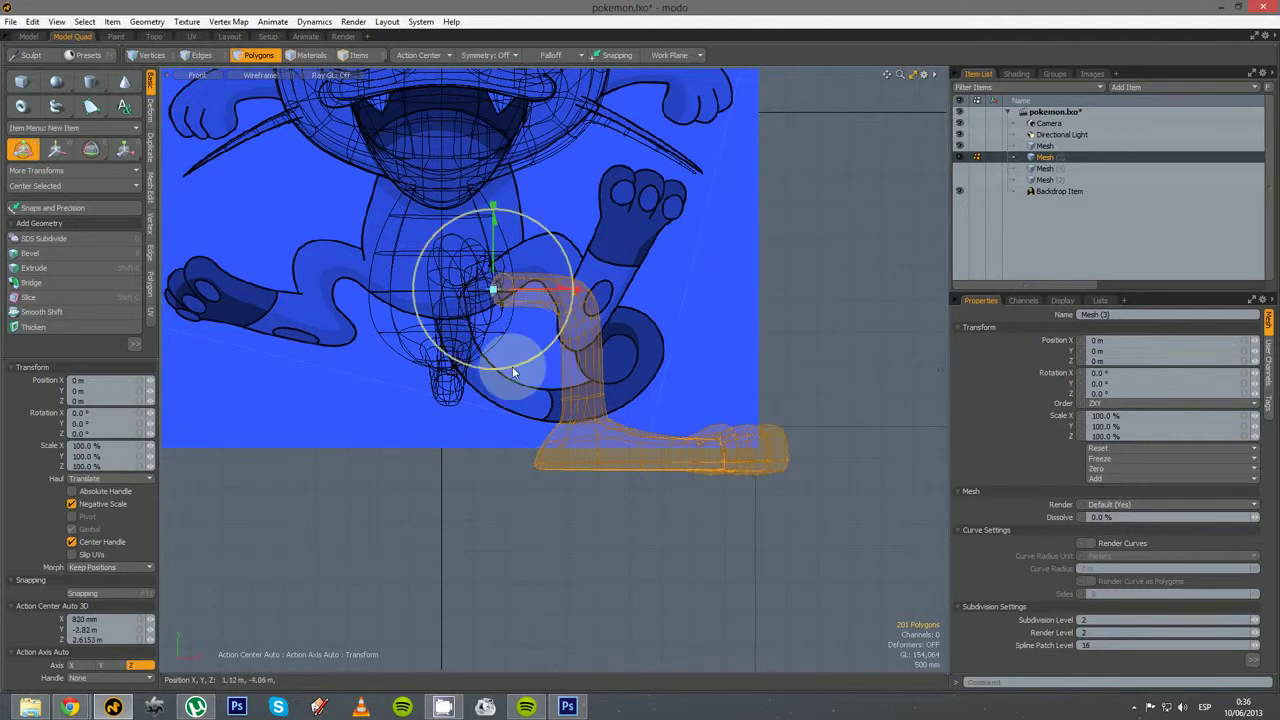
left_click_drag(512, 370, 564, 336)
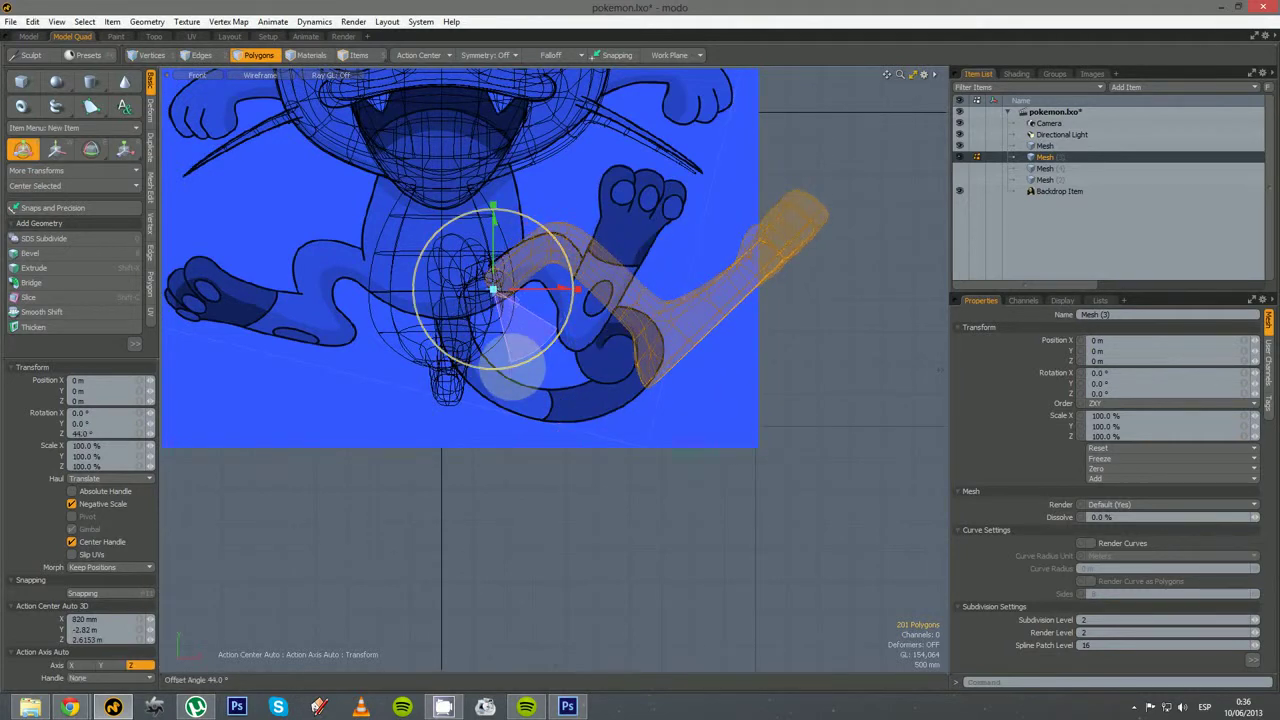
Scale the leg down slightly and uniformly from its hip end to fit the reference drawing
key("r")
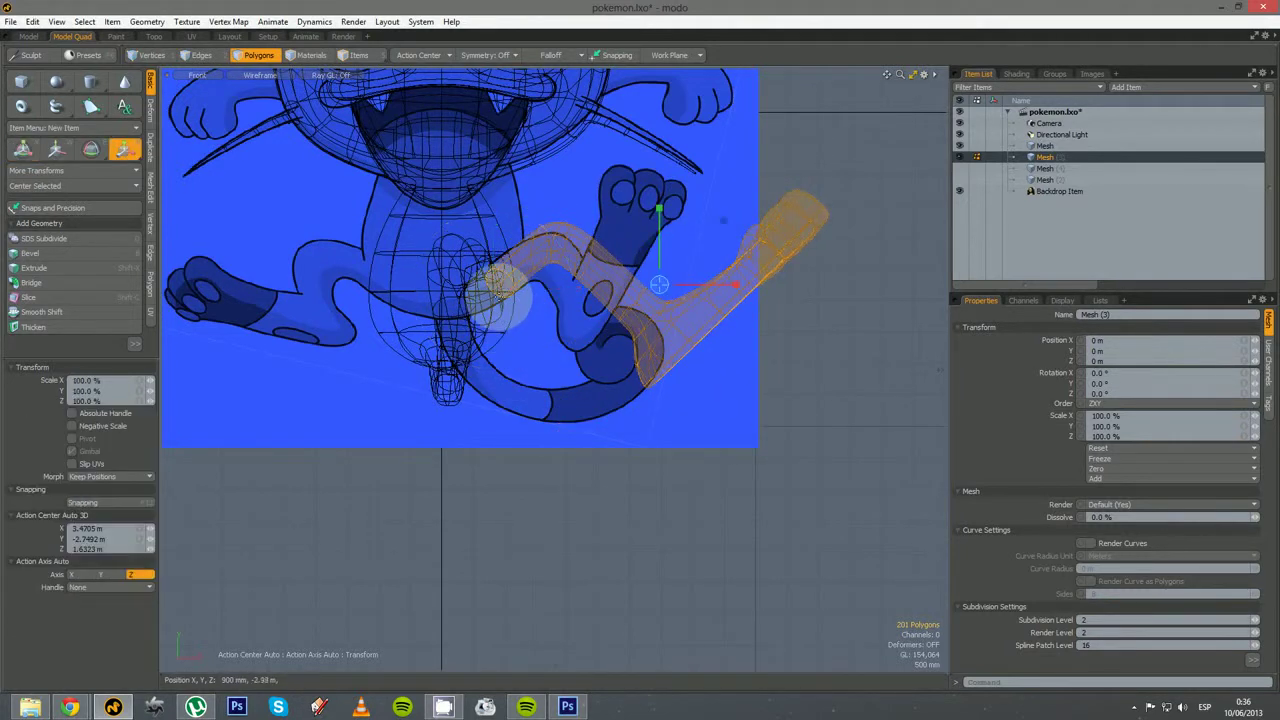
mouse_move(507, 307)
left_mouse_down()
mouse_move(482, 306)
mouse_move(500, 307)
left_mouse_up()
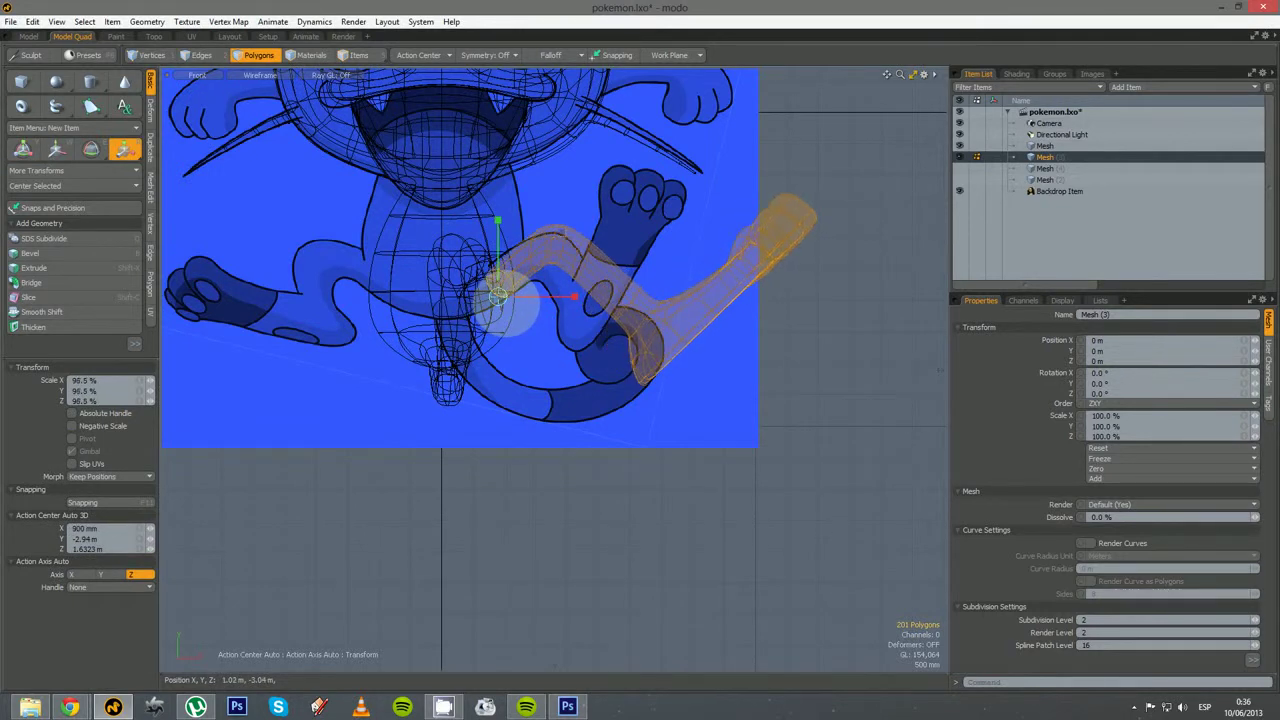
key("q")
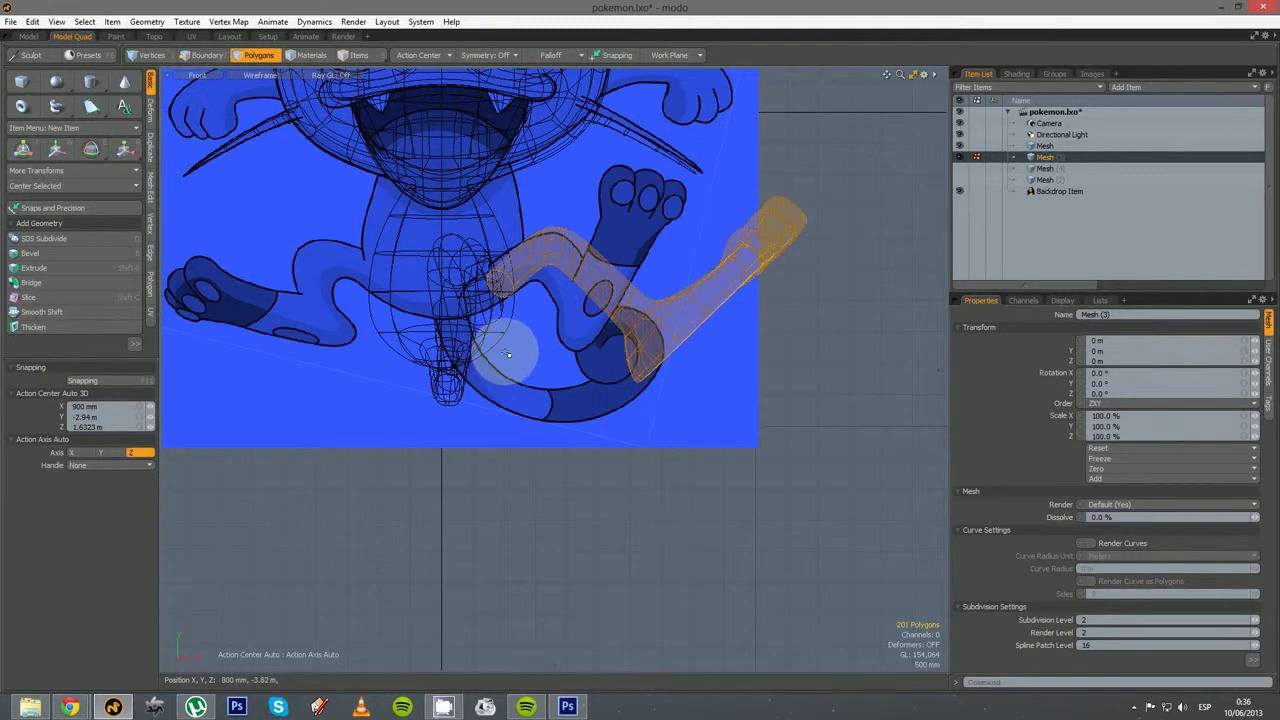
Try to rotate the leg around Y from its hip end in the Perspective view
left_click_drag(506, 349, 620, 466, "alt")
key("3")
key("y")
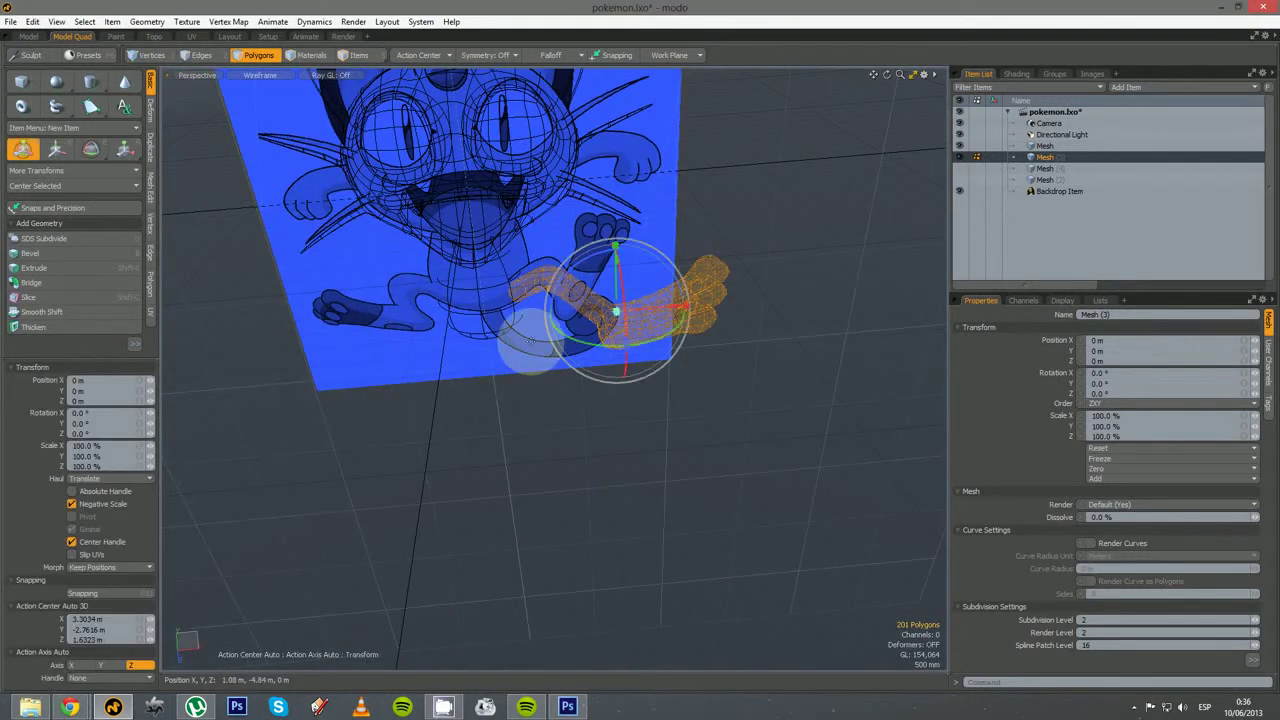
left_click_drag(518, 301, 537, 439, "alt")
left_click(512, 297)
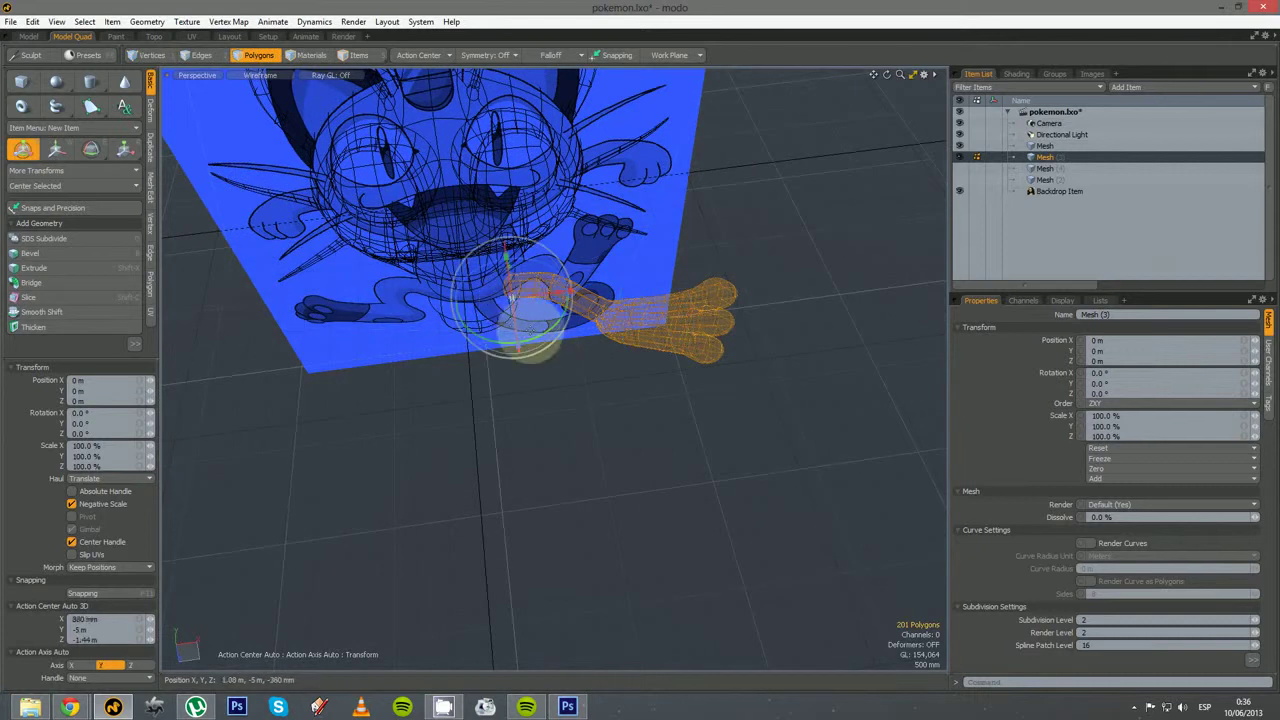
left_click_drag(538, 340, 535, 330)
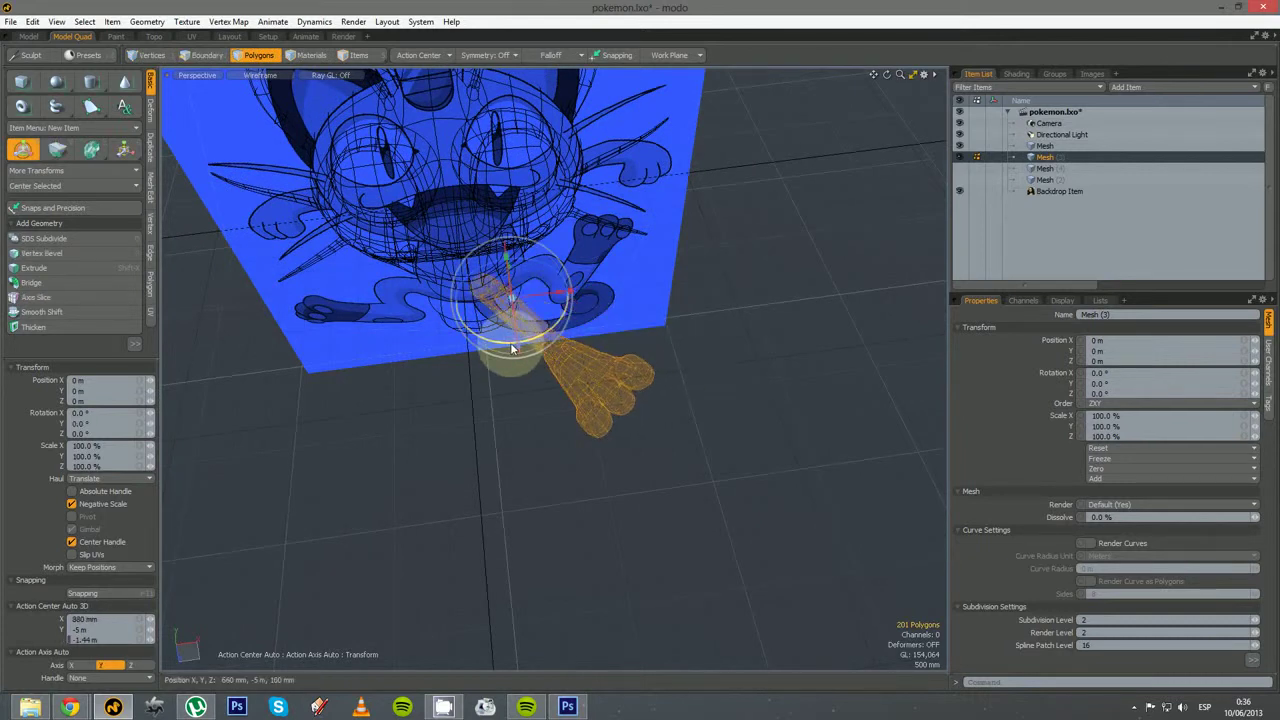
key("ctrl+z")
Rotate the leg around Y from its hip end in the Top view so the foot swings outward, and return to the Perspective view
key("ctrl+space")
left_click(508, 314)
left_click(510, 300)
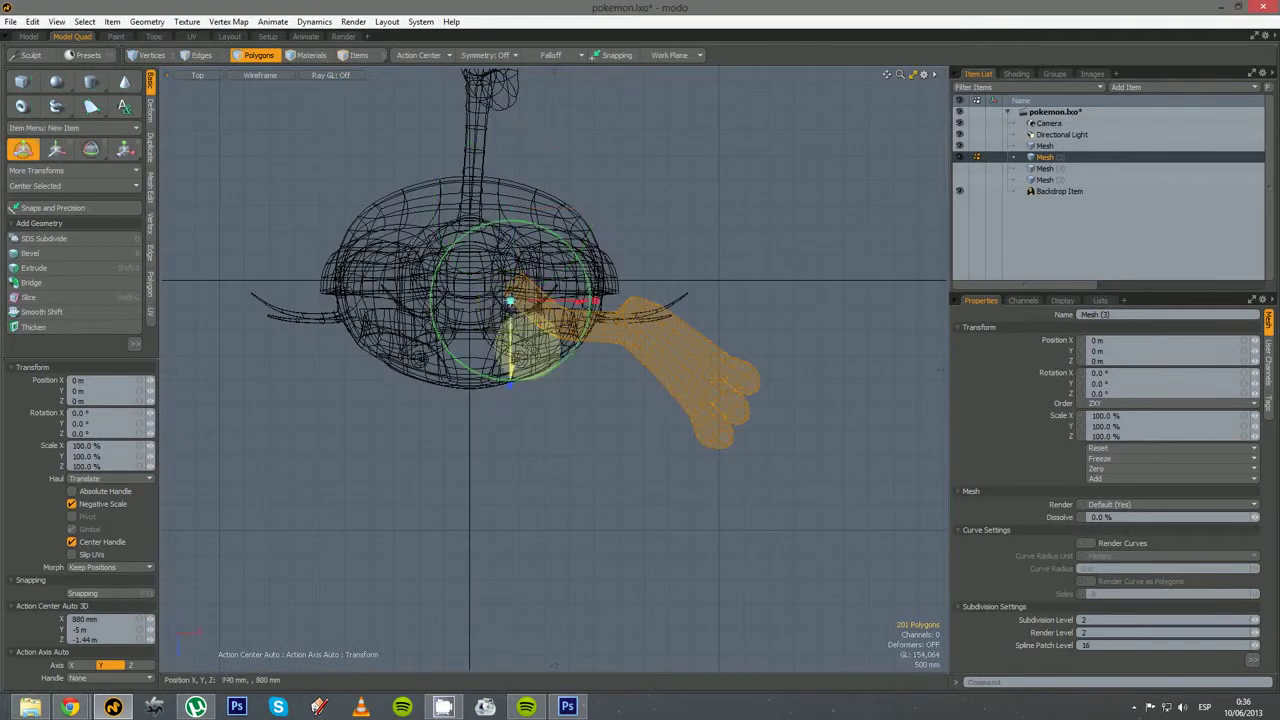
left_click_drag(547, 373, 576, 287)
key("ctrl+space")
left_click(568, 370)
key("space")
left_click(606, 403)
left_click_drag(512, 372, 574, 371, "alt")
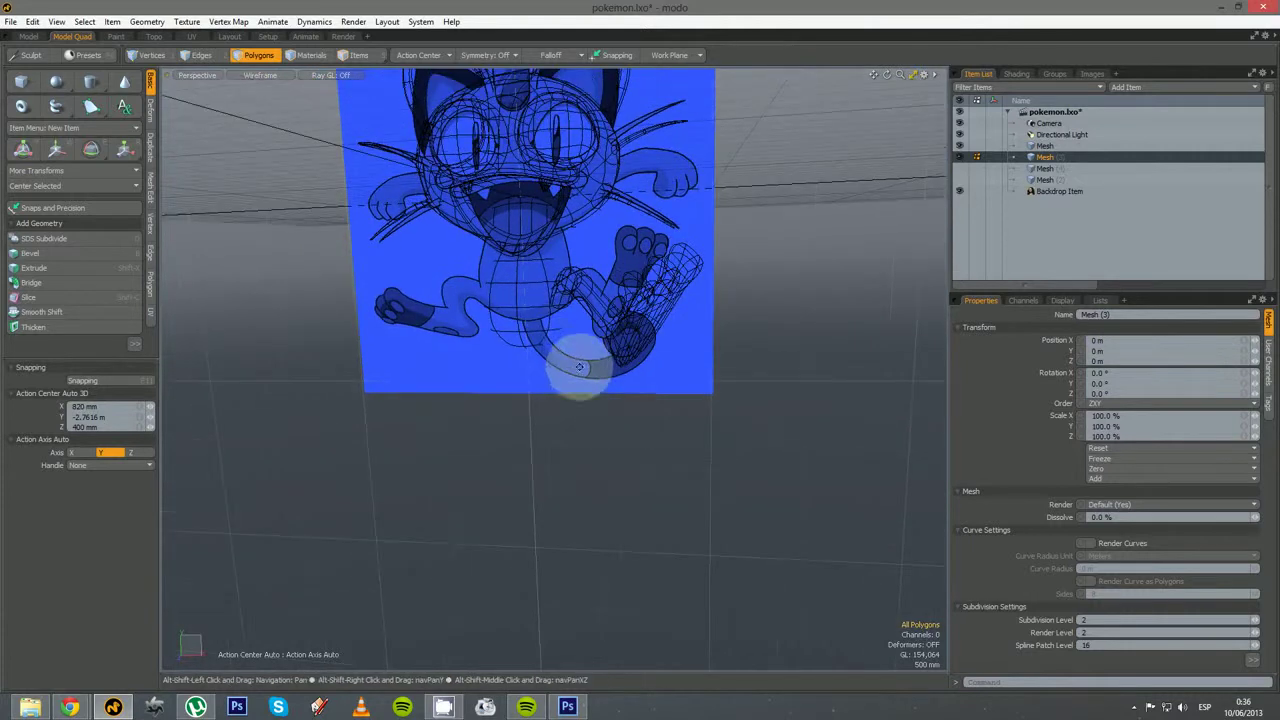
Set the viewport shading to Gooch Tone Shading and add the body mesh to the leg mesh's item selection
left_click(266, 72)
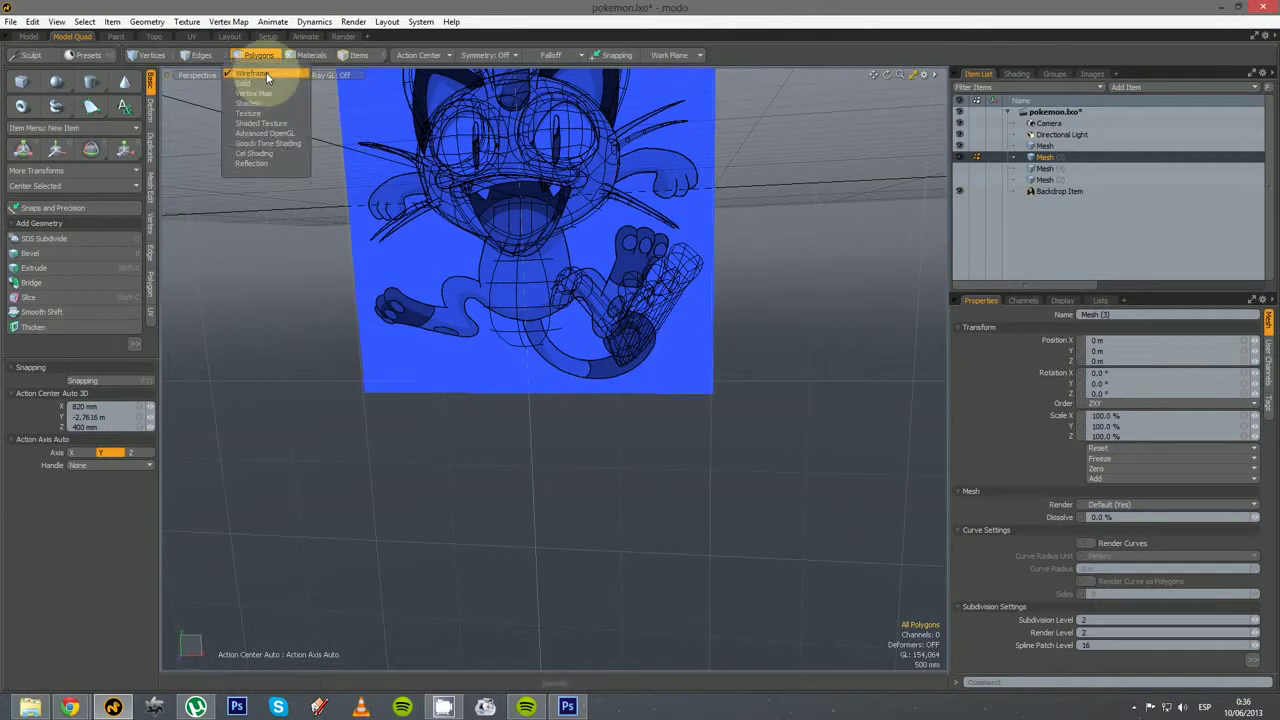
left_click(272, 135)
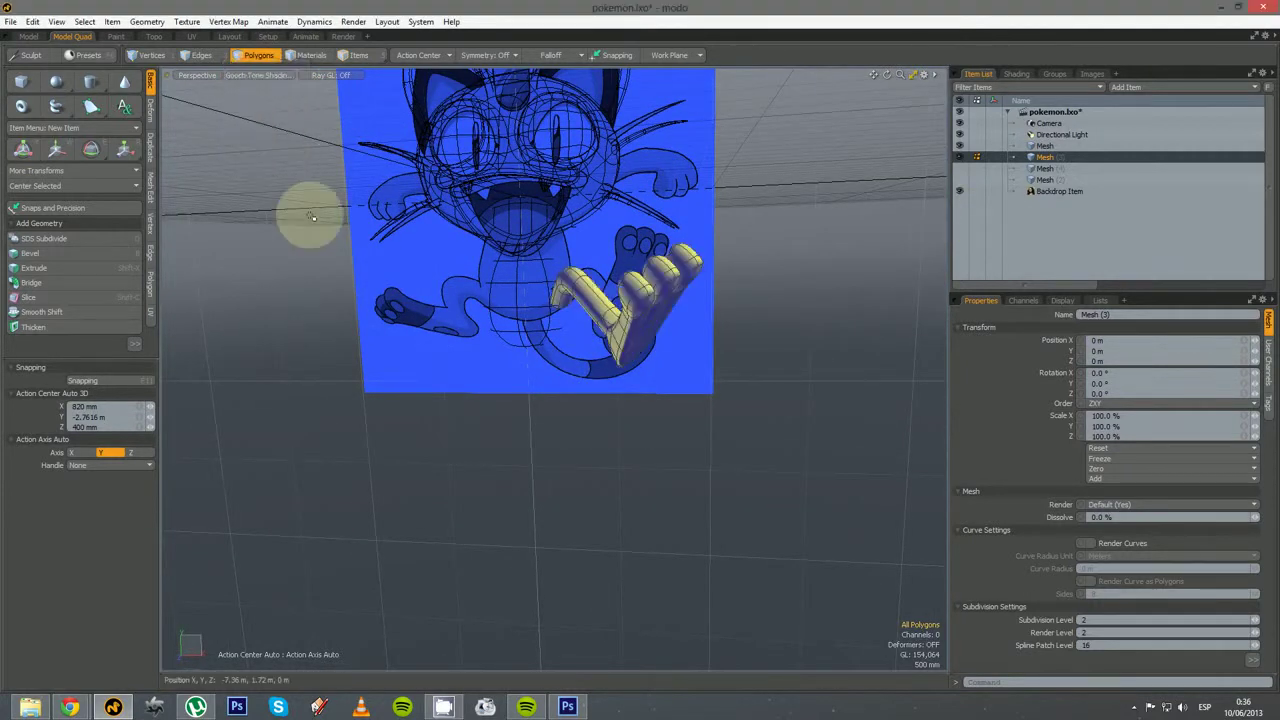
left_click(1042, 145, "ctrl")
Move all of the leg's polygons down along Y so its upper end lines up with the body's hip
double_click(595, 294)
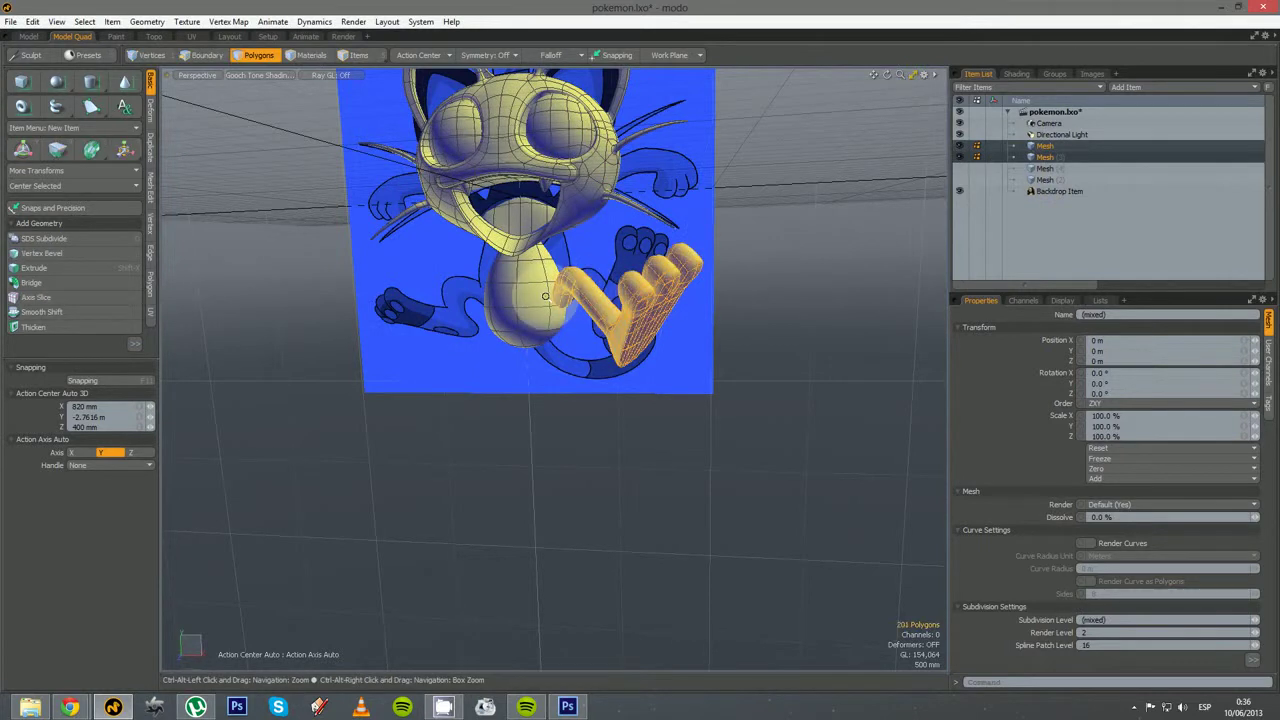
left_click_drag(565, 295, 614, 300, "ctrl+alt")
key("w")
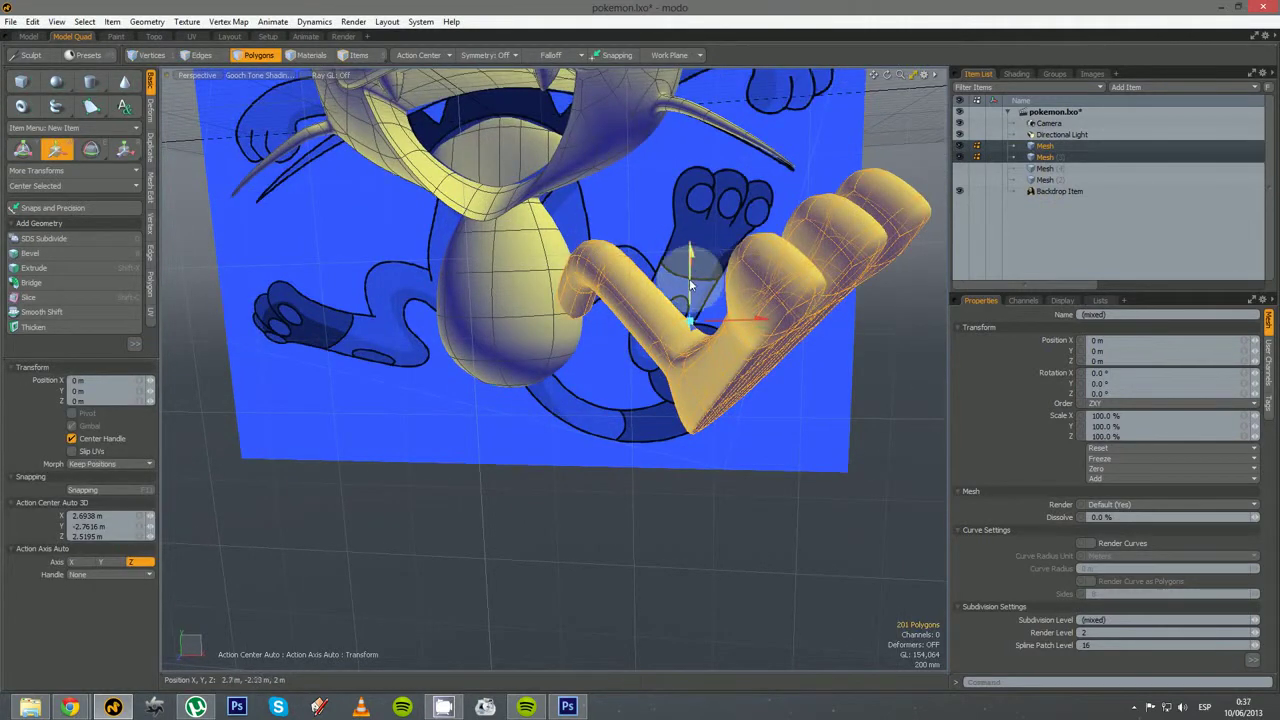
left_click_drag(690, 285, 690, 355)
key("q")
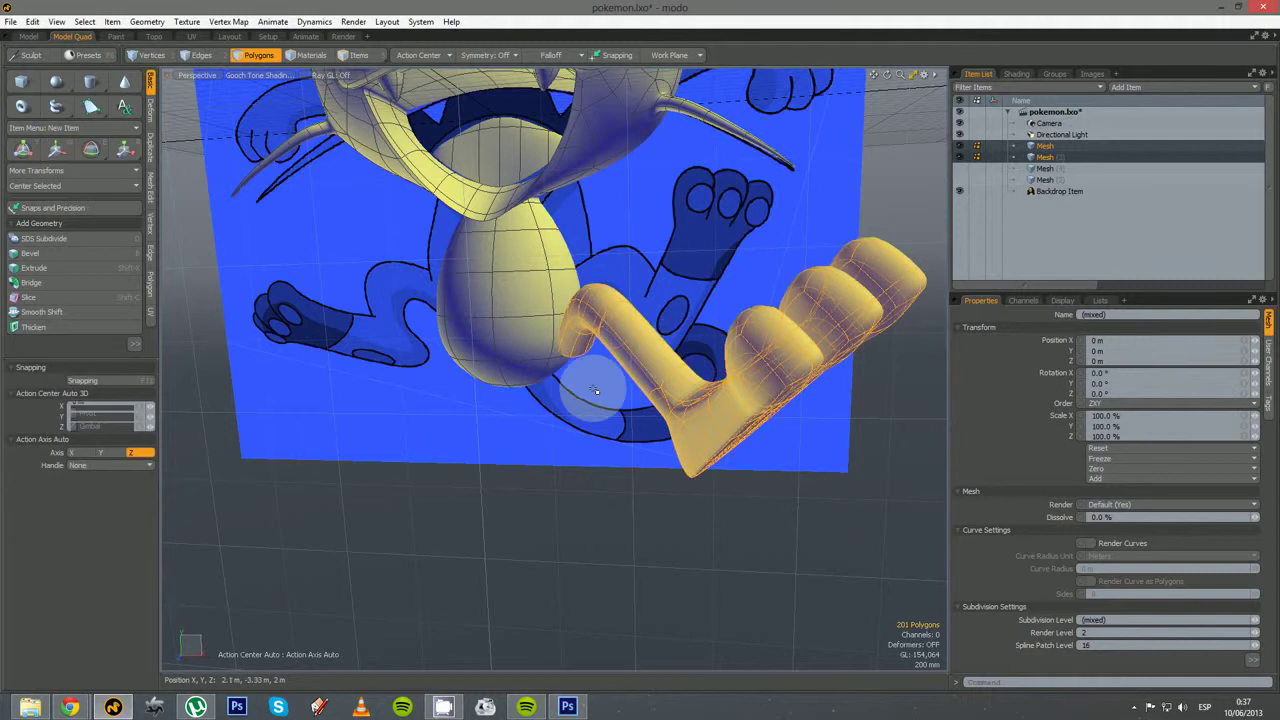
Hide the backdrop image so the leg and hip can be worked on from the side
left_click_drag(595, 390, 969, 212, "alt")
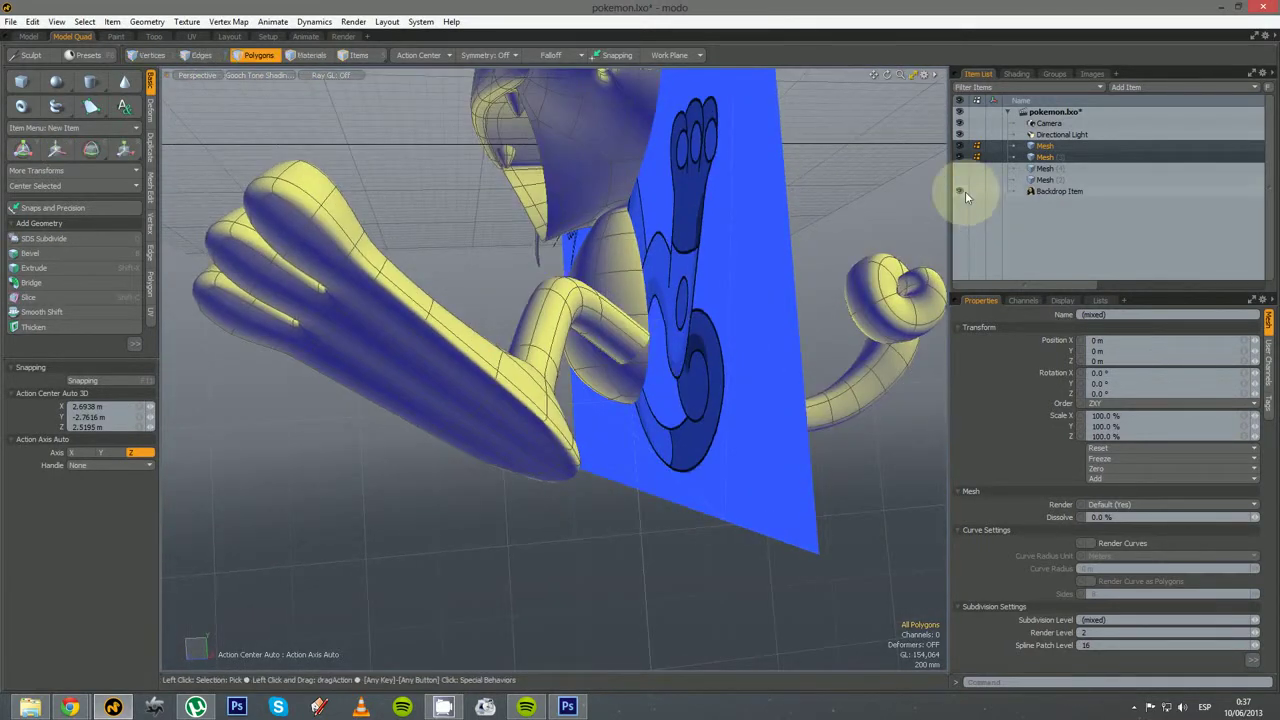
left_click(961, 191)
scroll(619, 359, "up", 3)
mouse_move(666, 383)
left_mouse_down("alt")
mouse_move(648, 341)
mouse_move(673, 365)
left_mouse_up("alt")
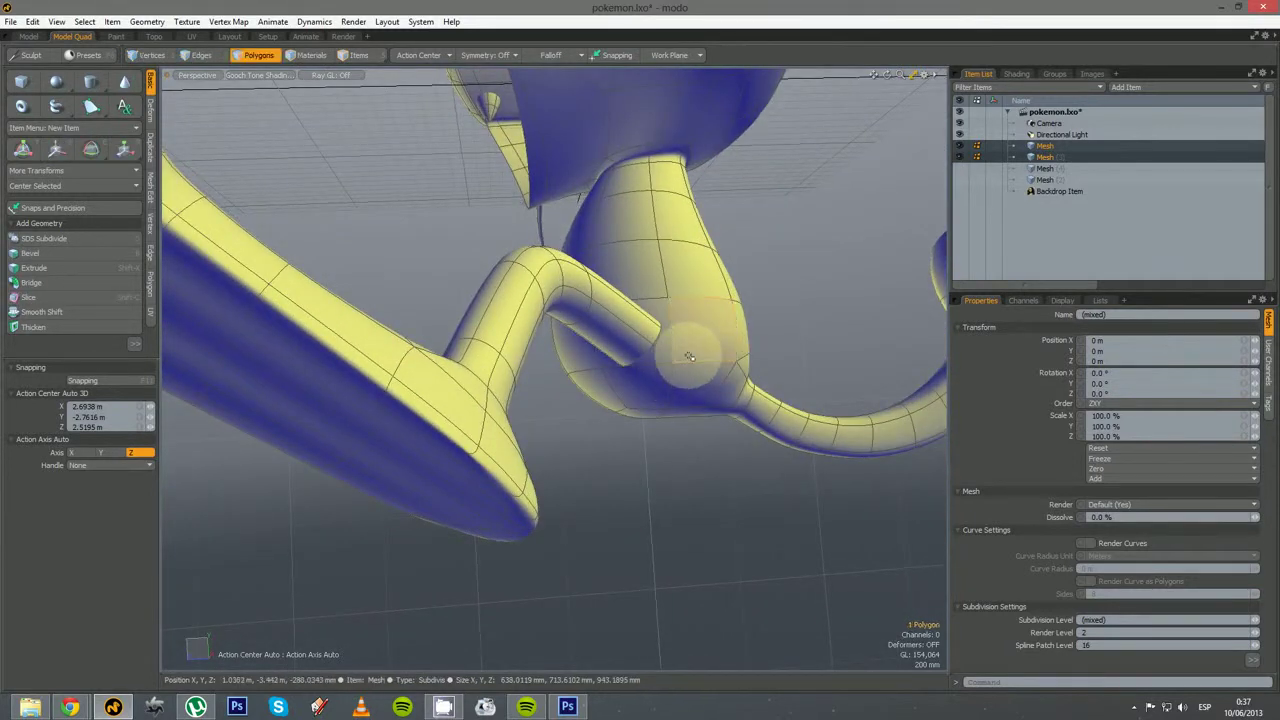
Turn off subdivision smoothing on the body and inset four polygons at its hip as a group by 374 mm
double_click(689, 357)
key("Tab")
left_click_drag(689, 349, 696, 413)
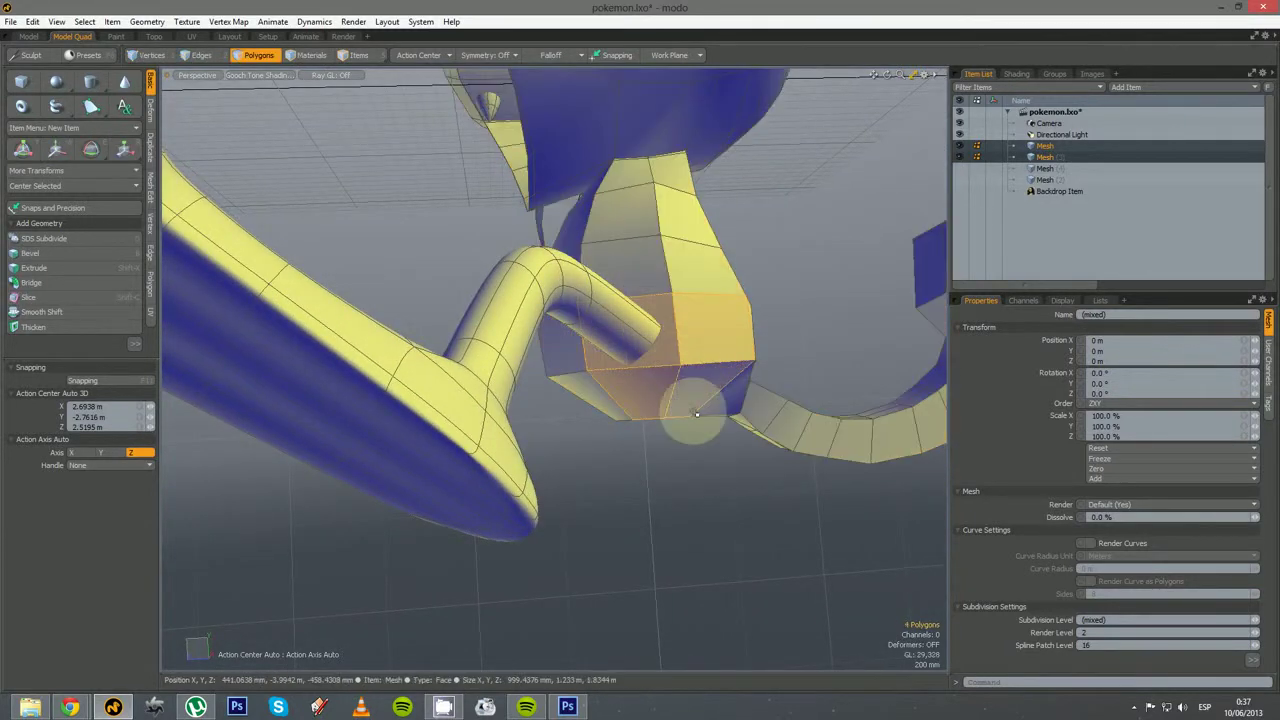
key("b")
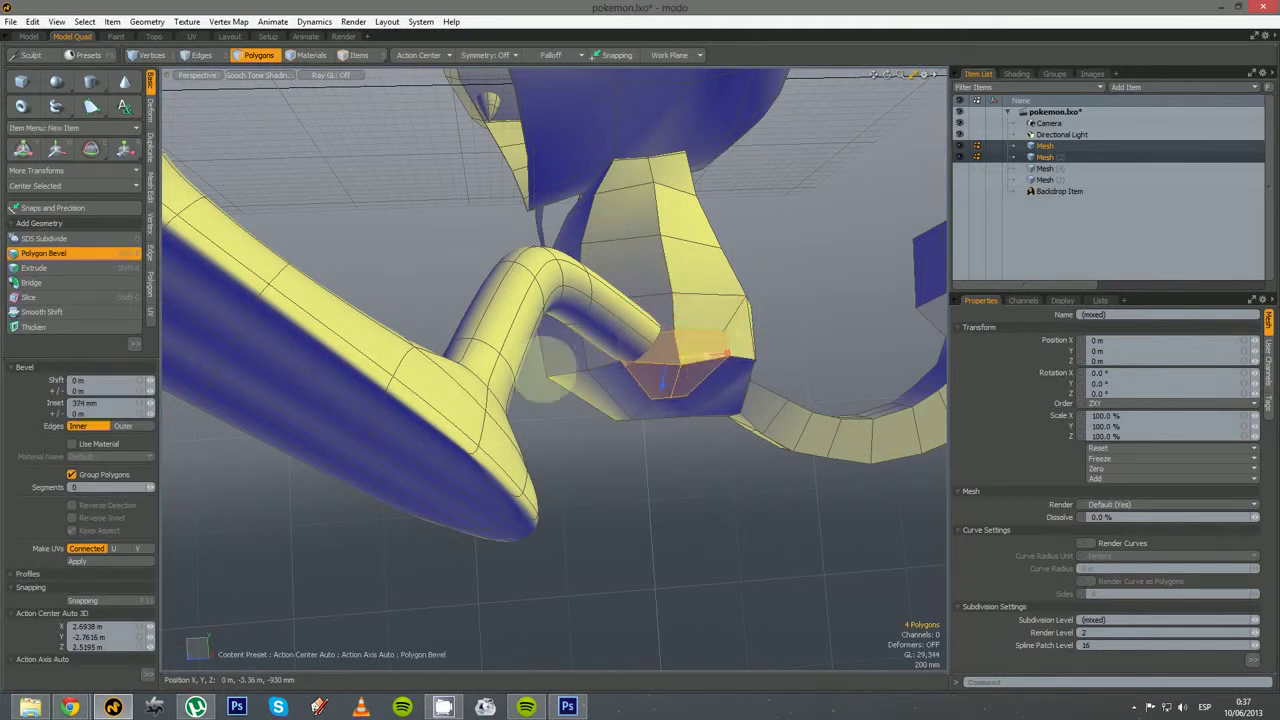
Move the outer corners of the inset hip patch with a screen falloff to give it a compact, rounder outline
left_click_drag(728, 366, 693, 410, "ctrl+alt")
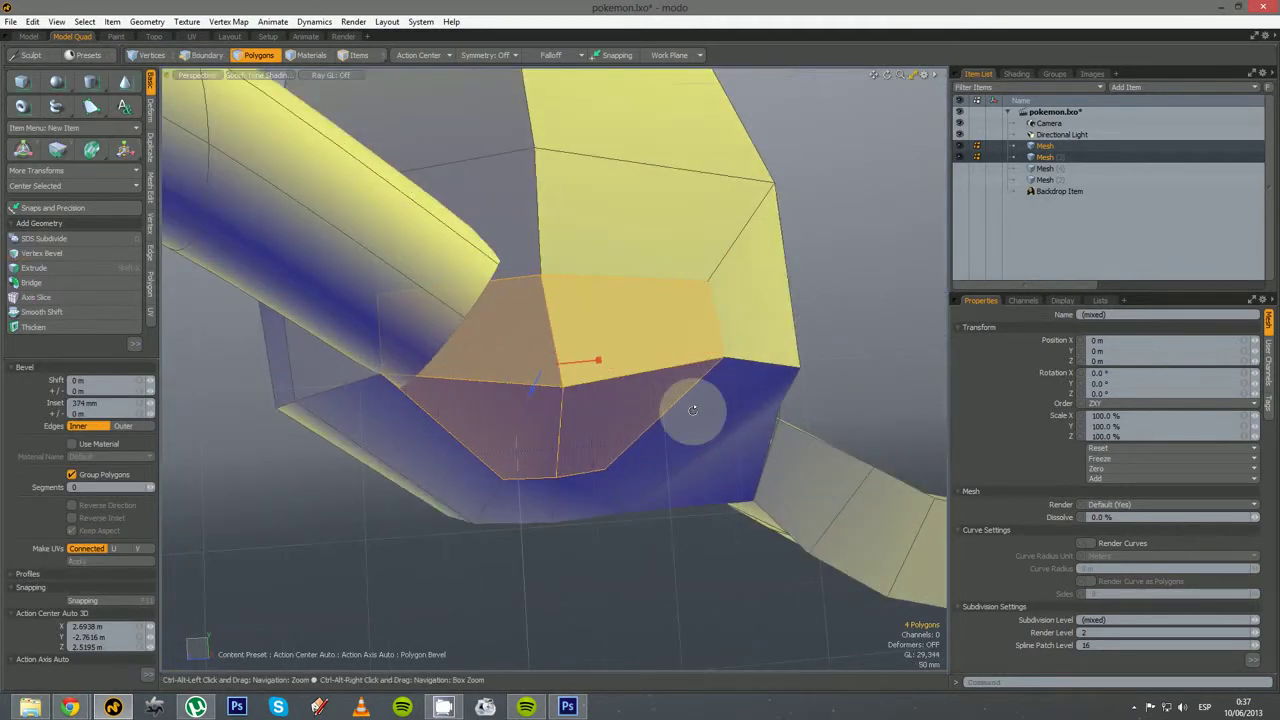
key("w")
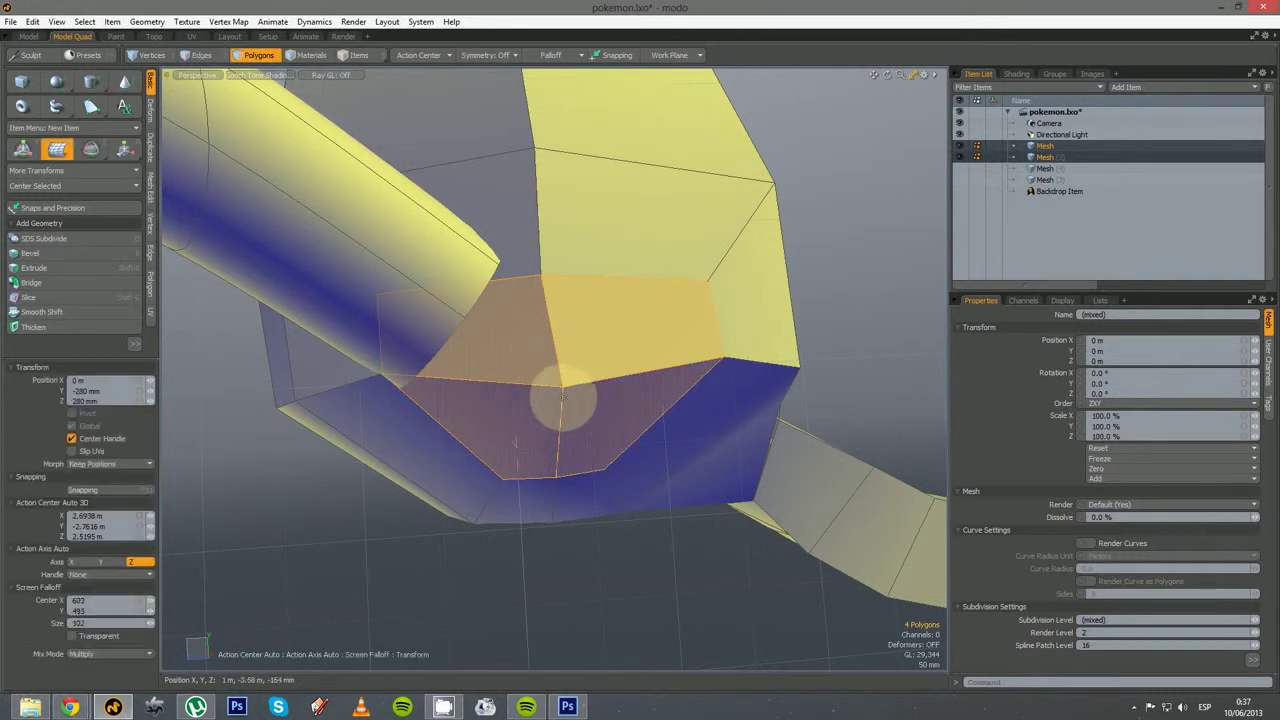
left_click(705, 285)
left_click_drag(706, 287, 622, 281)
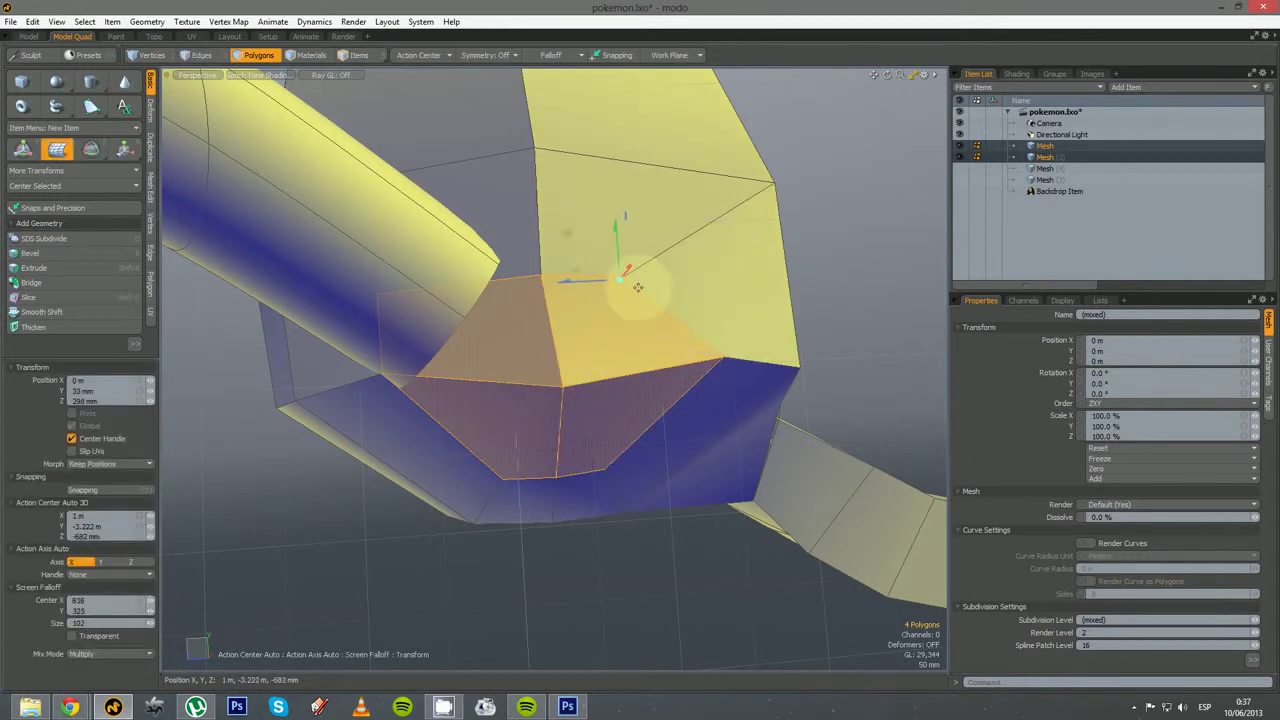
left_click_drag(380, 295, 427, 381)
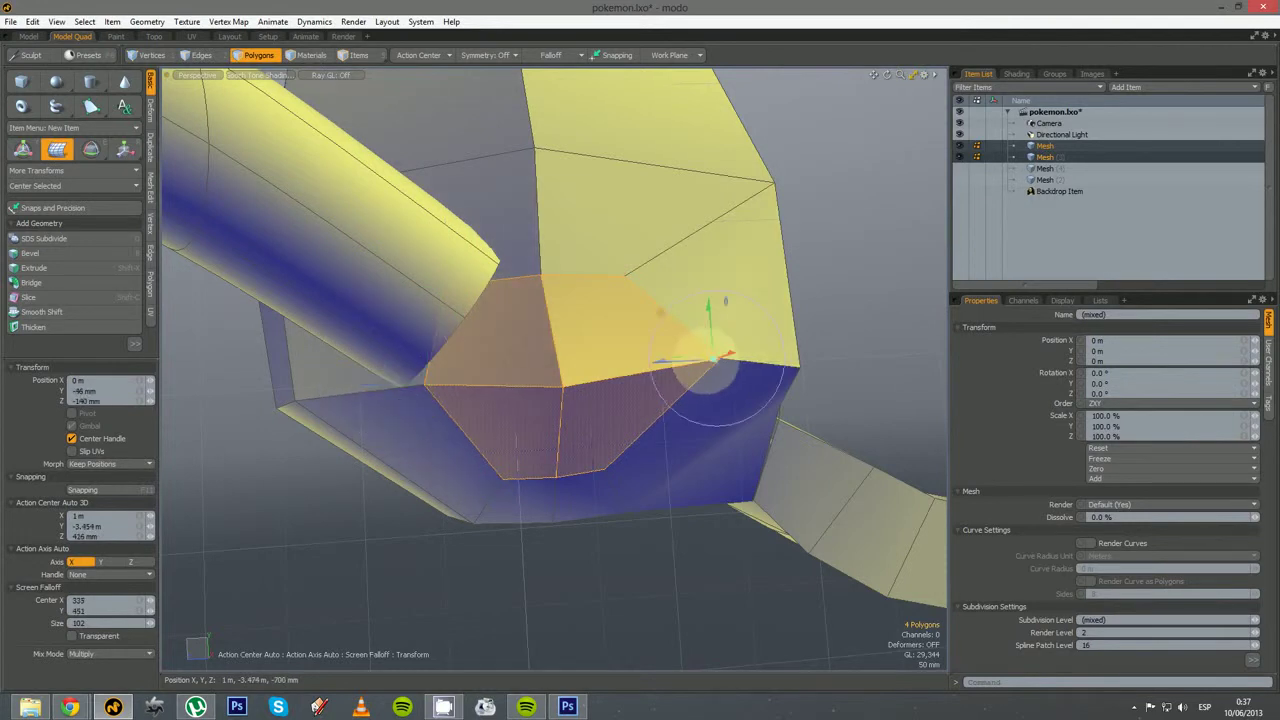
left_click_drag(713, 360, 607, 466)
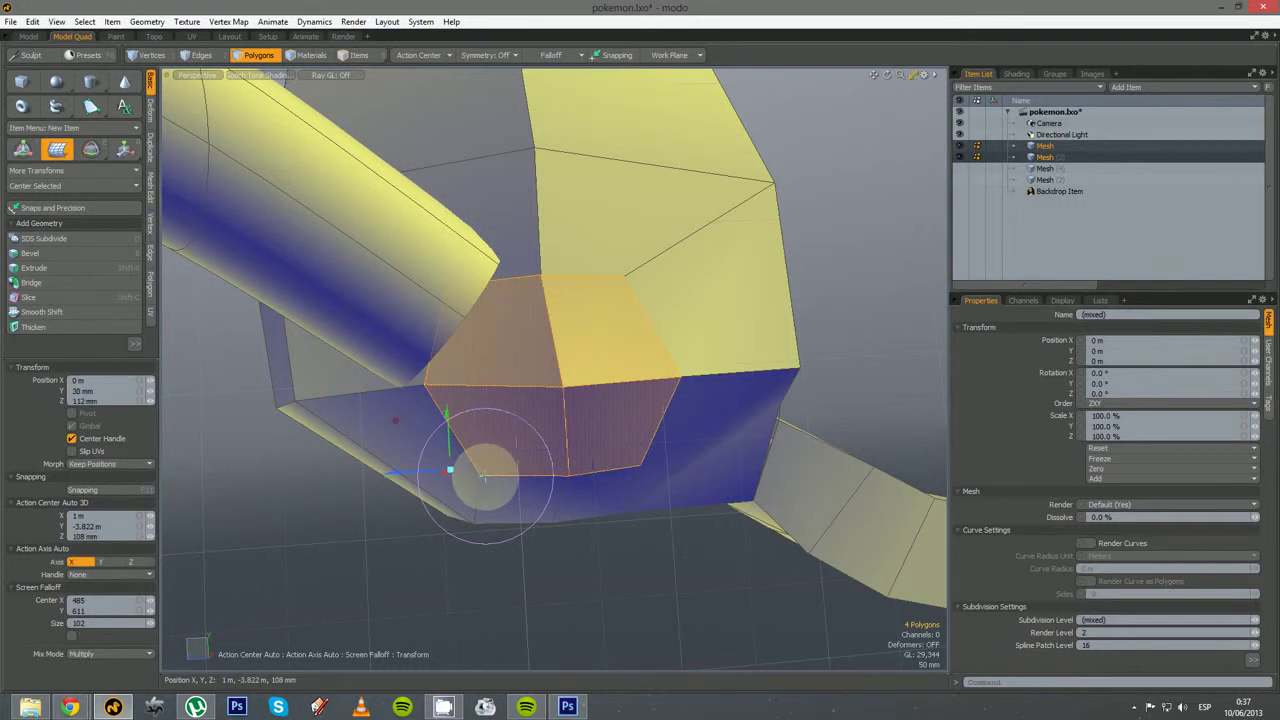
key("space")
Adjust the hip patch's points from below and delete its four polygons to open a hole for the leg
left_click_drag(522, 452, 476, 435, "alt")
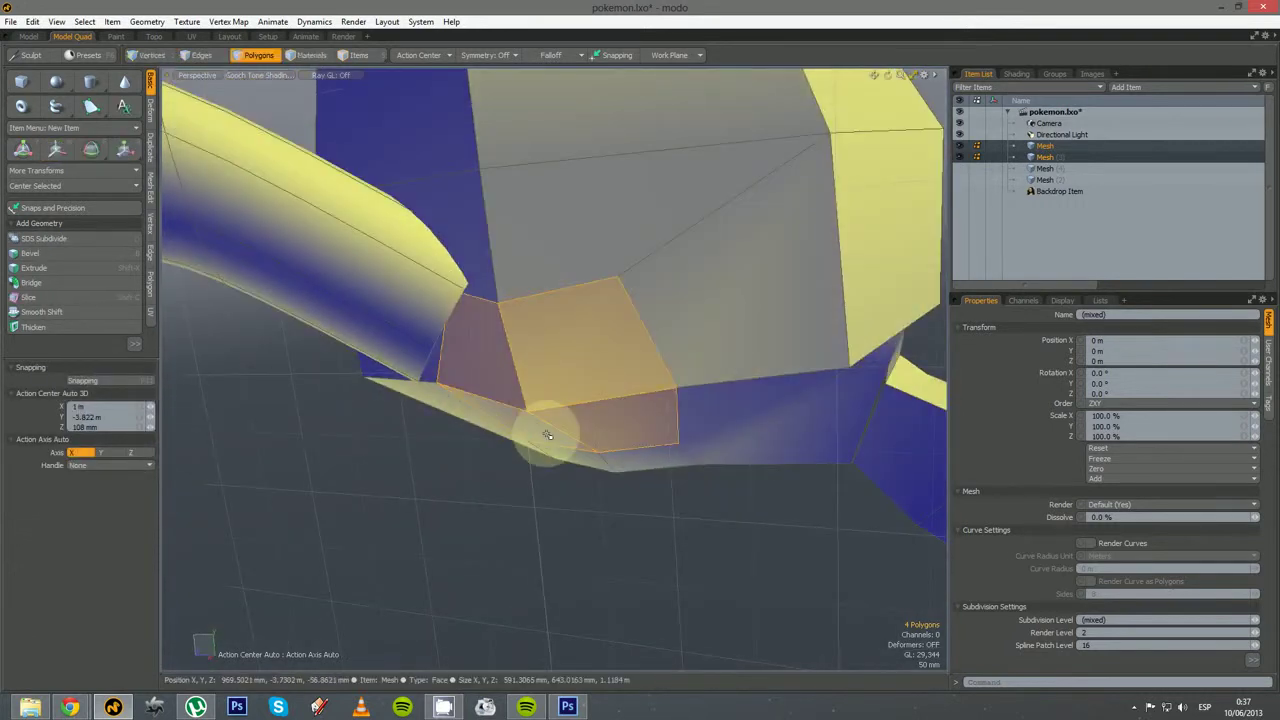
left_click_drag(509, 331, 600, 329, "alt")
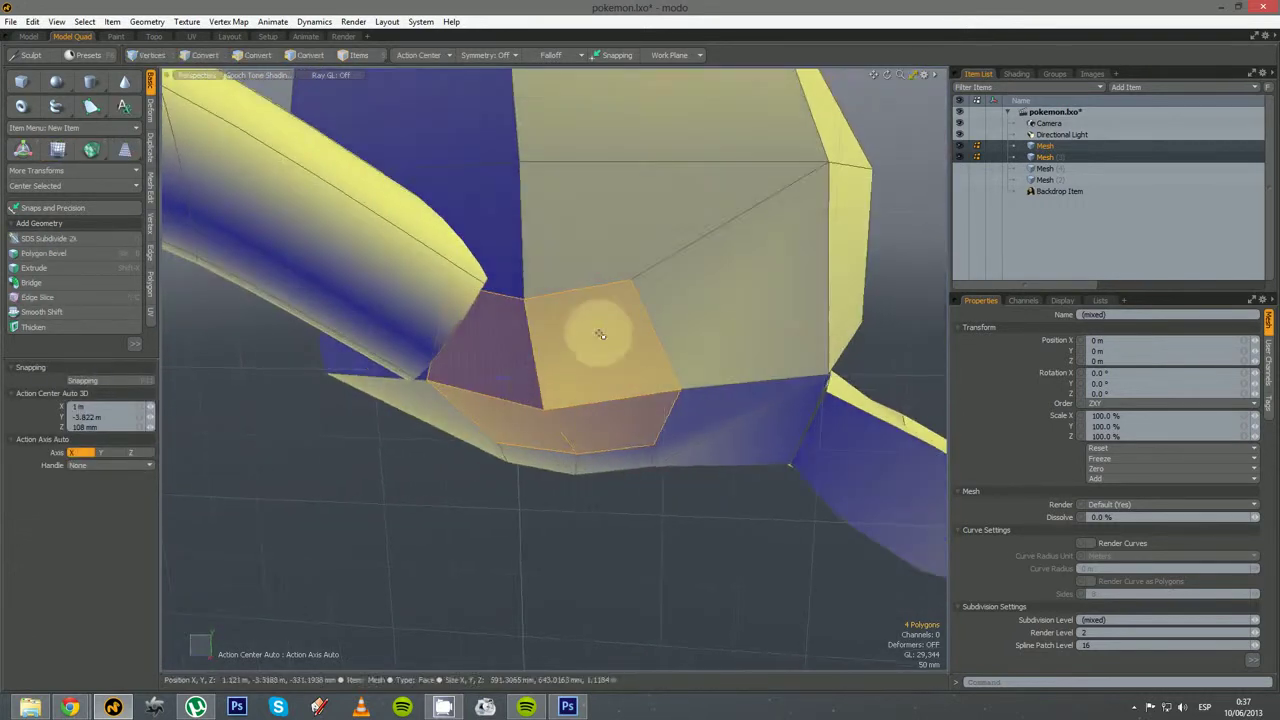
key("w")
left_click_drag(552, 424, 547, 516, "alt")
key("space")
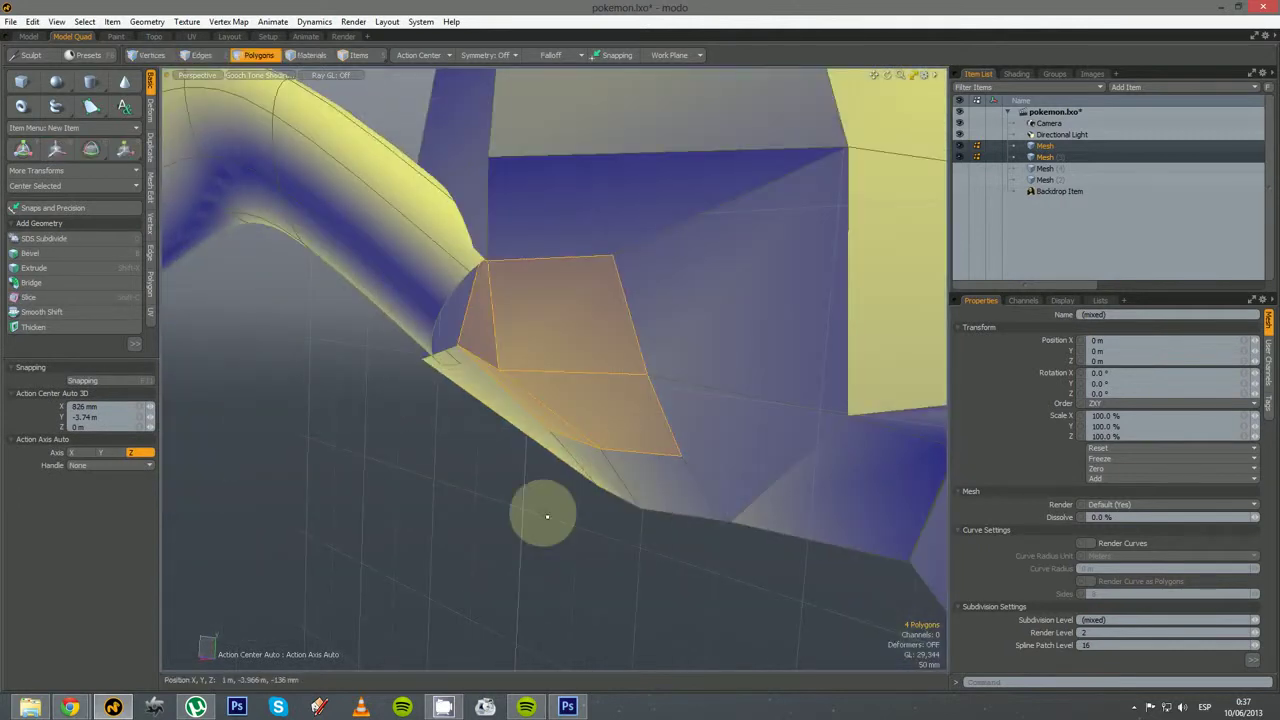
left_click(450, 503)
left_click_drag(477, 477, 577, 503, "alt")
Rotate and move the leg so its open end faces the hip hole, and restore the body's subdivision smoothing
double_click(474, 398)
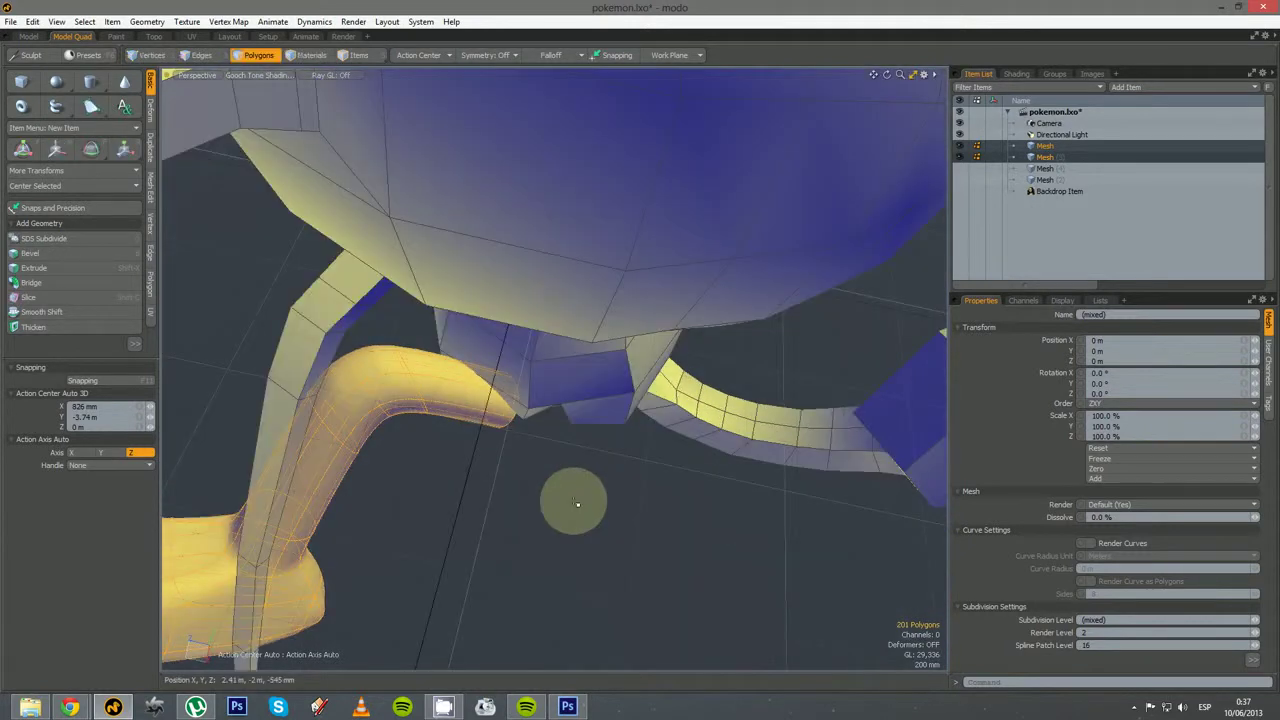
key("y")
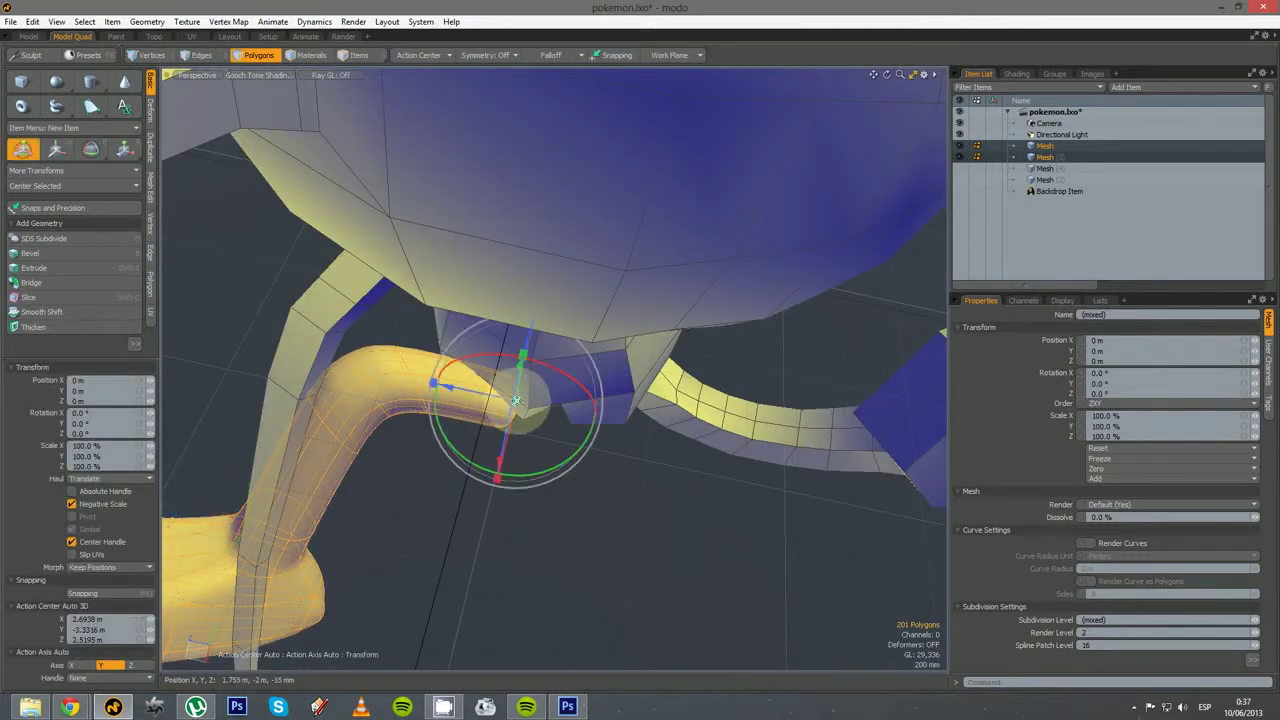
left_click_drag(519, 470, 491, 457)
key("w")
key("space")
key("Tab")
Try to bridge the leg's open end loop to the hip hole's edge loop across the two separate meshes
key("2")
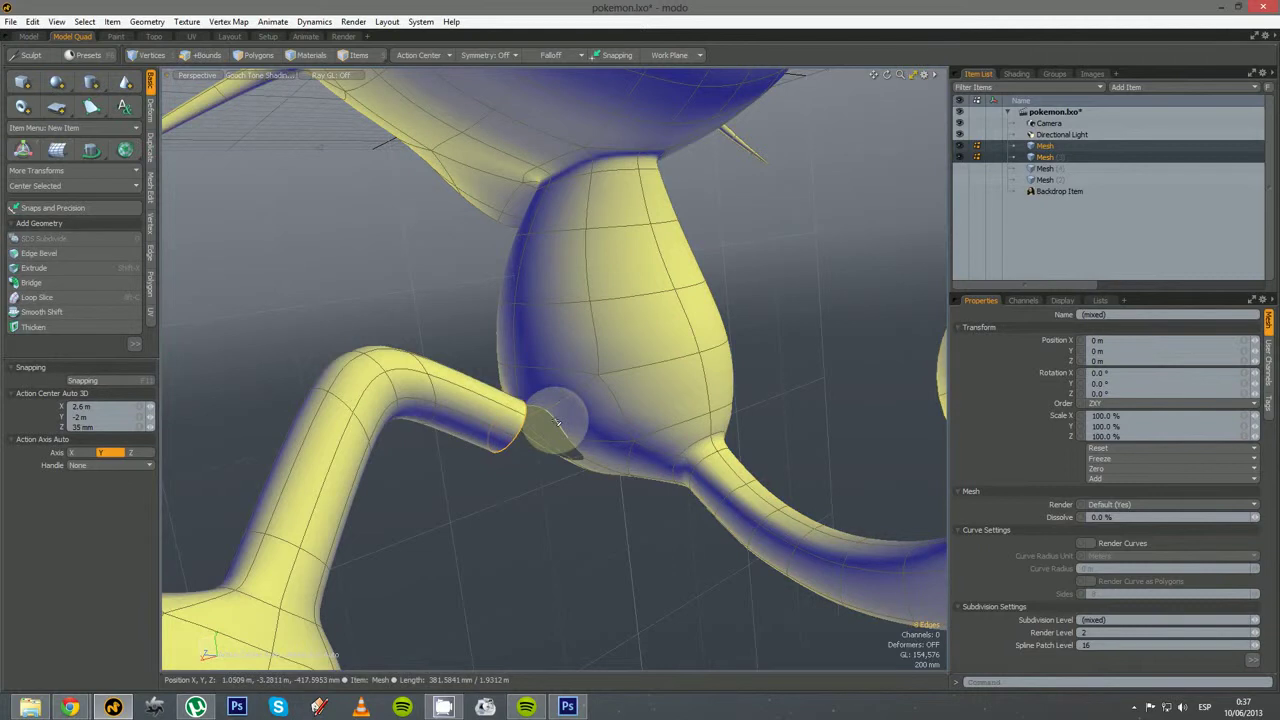
right_click(557, 421)
left_click(543, 455)
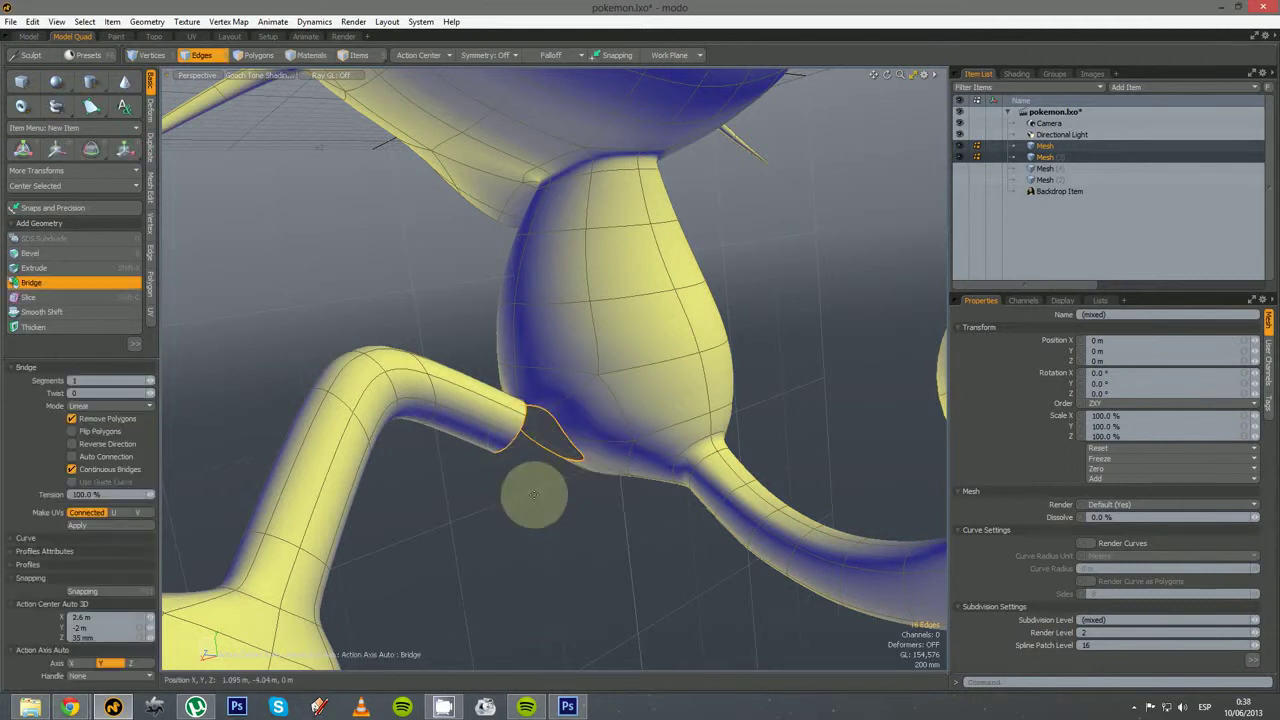
key("q")
Copy the leg's polygons into the body mesh and hide the original leg mesh
key("3")
double_click(483, 437)
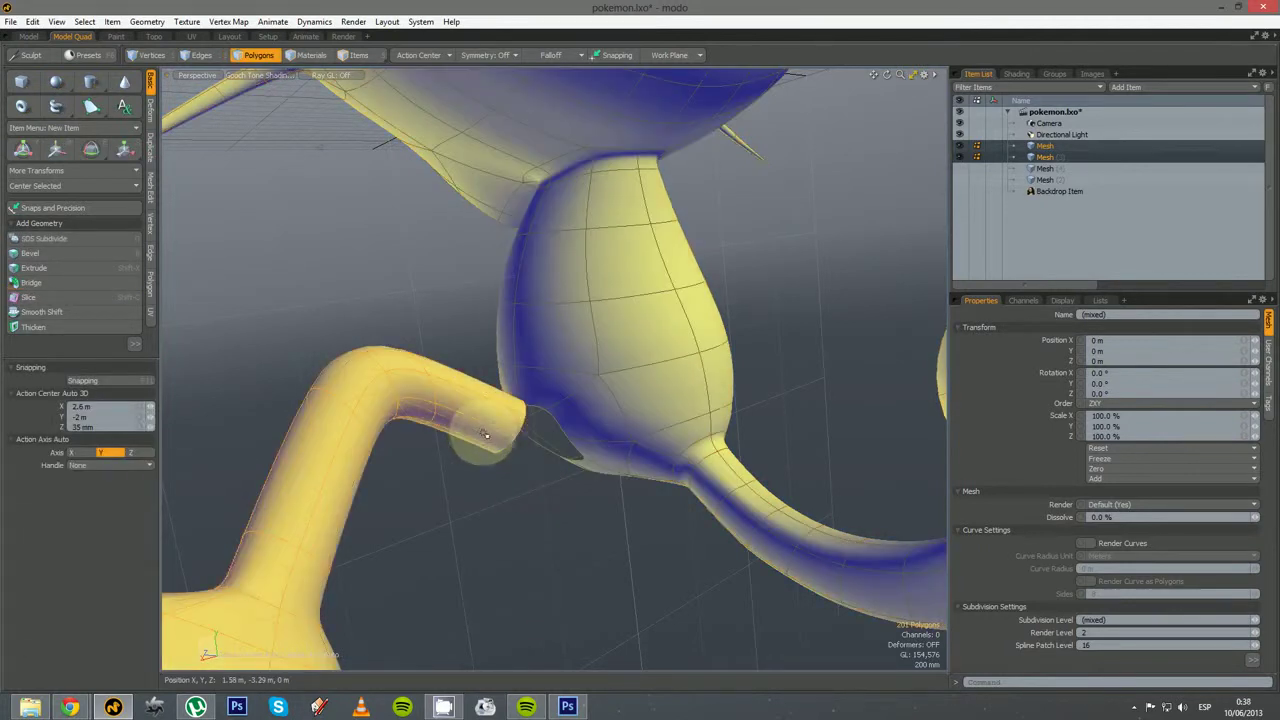
left_click(1045, 146)
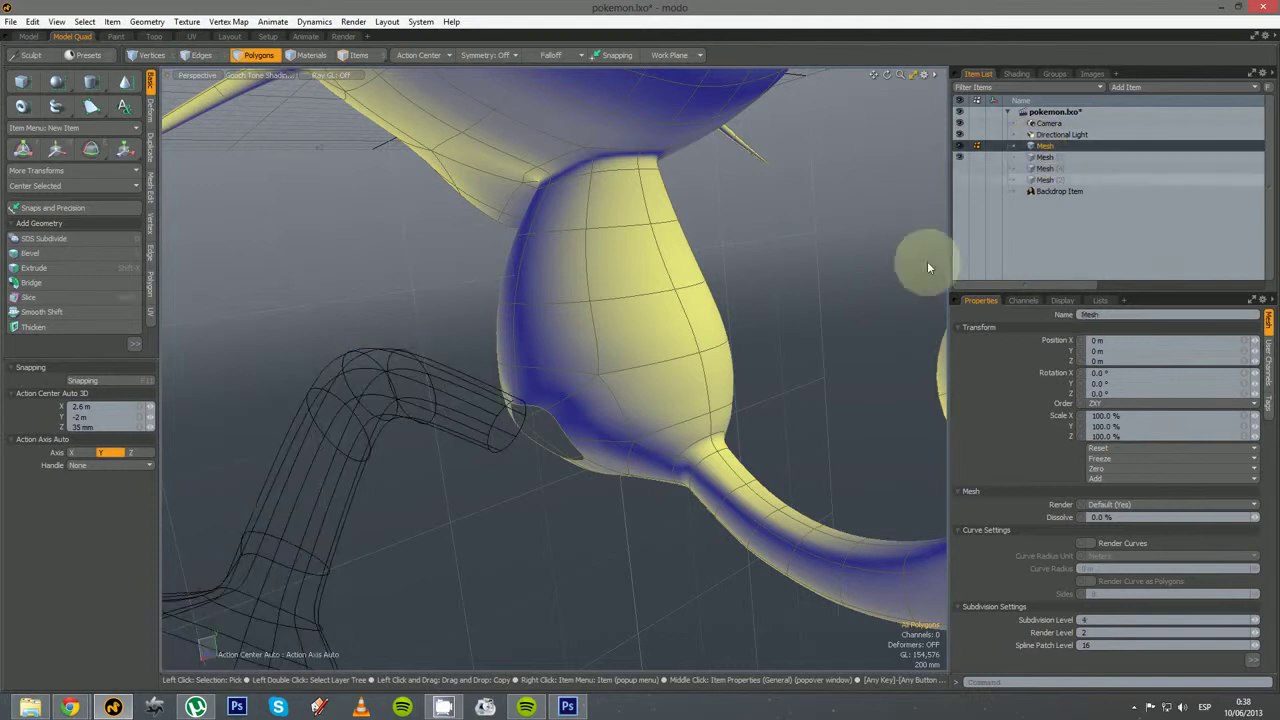
Bridge the leg's open end loop to the hip hole's edge loop within the body mesh
key("2")
right_click(507, 452)
left_click(475, 491)
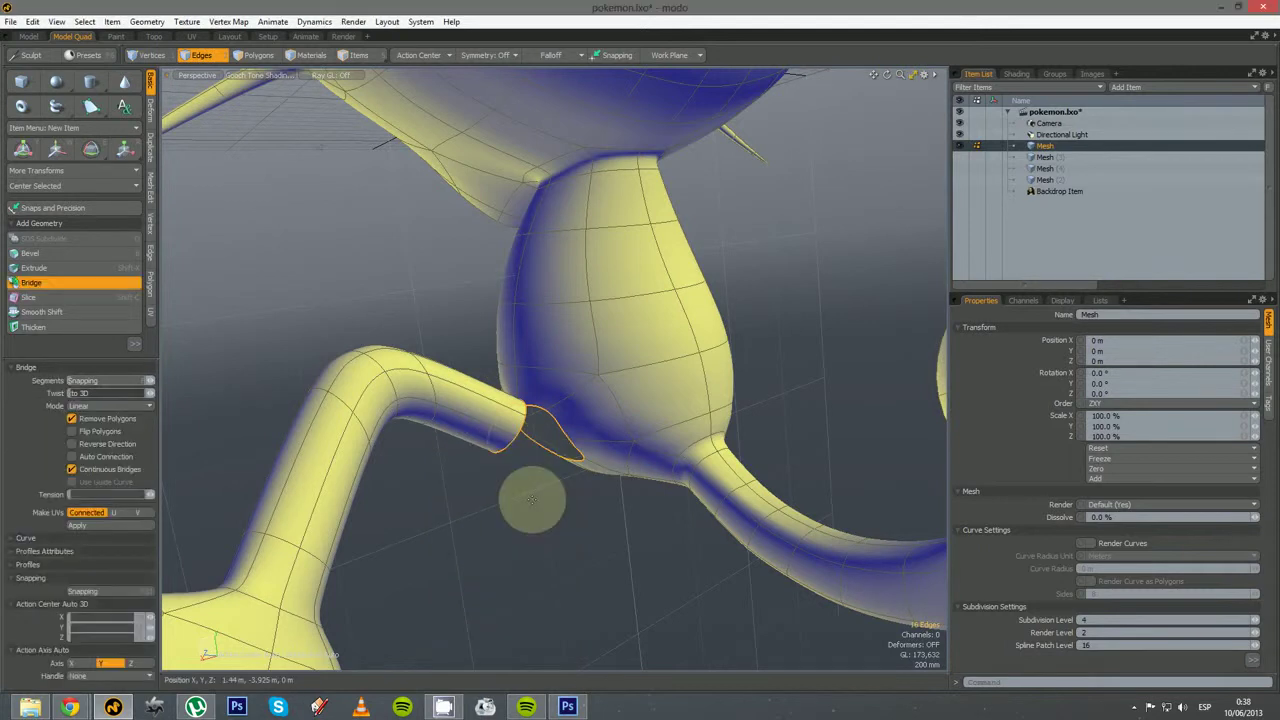
key("space")
left_click(600, 515)
Remove the extra edge loop around the thigh right next to the new hip joint
left_click_drag(660, 446, 496, 413, "alt")
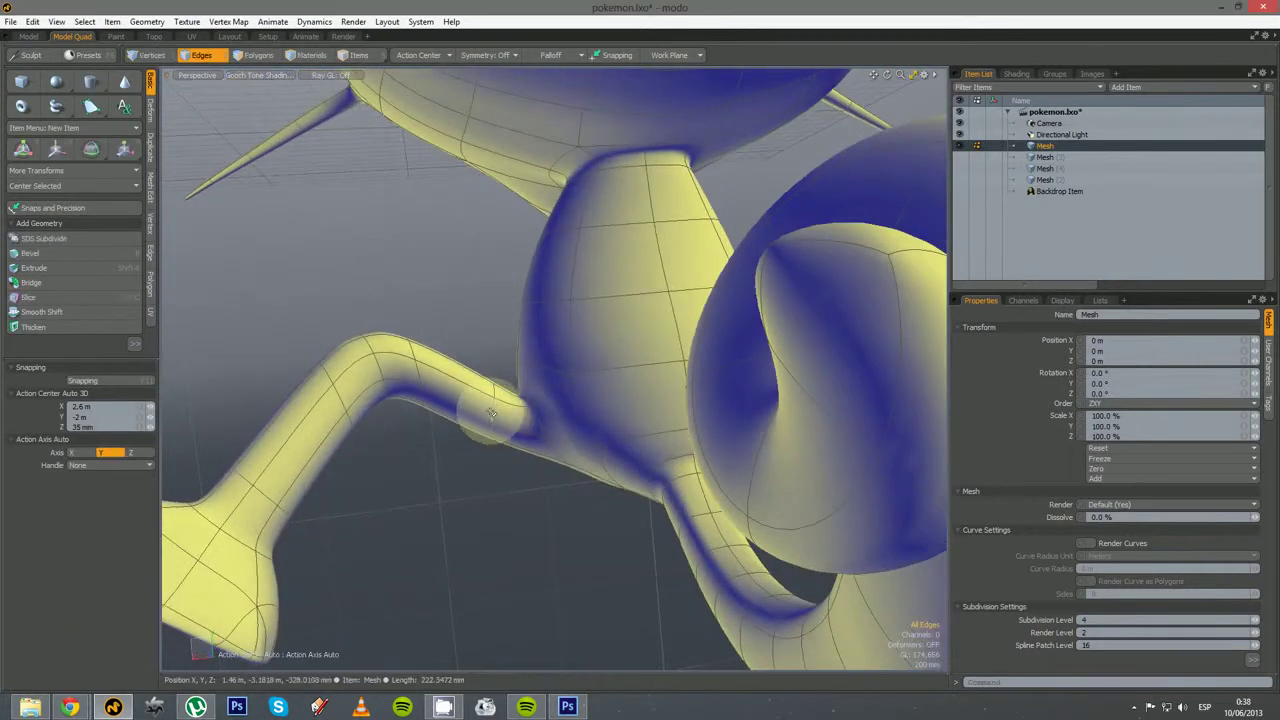
double_click(491, 413)
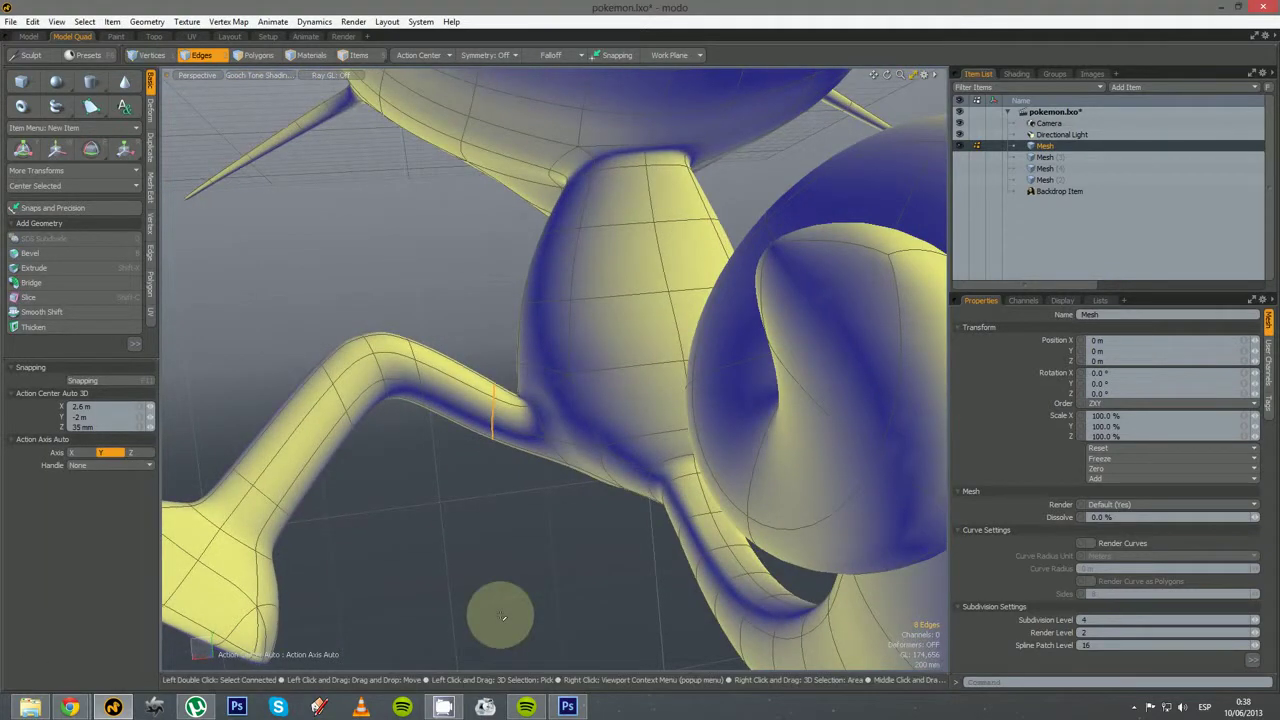
key("BackSpace")
Raise the upper part of the hip joint's edge loop with a screen falloff, using wireframe display, to smooth the leg's transition
left_click_drag(526, 421, 524, 424, "alt")
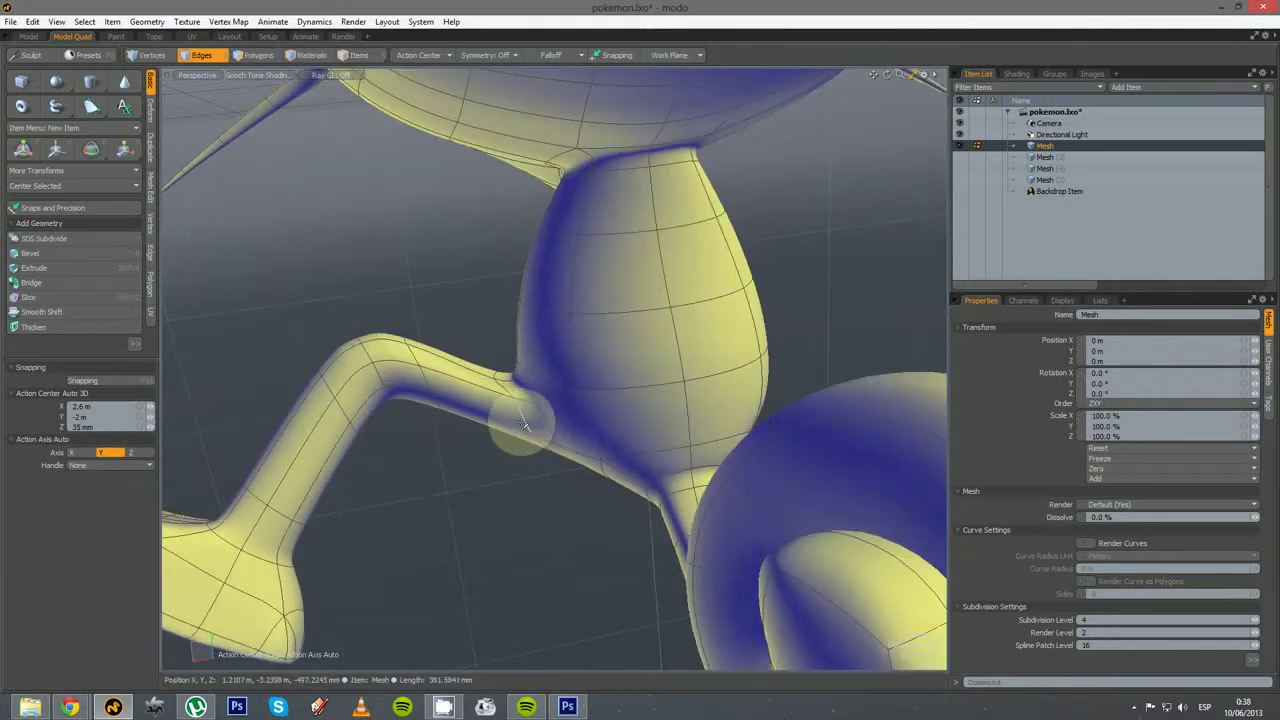
double_click(521, 413)
left_click_drag(534, 514, 511, 391, "alt")
key("t")
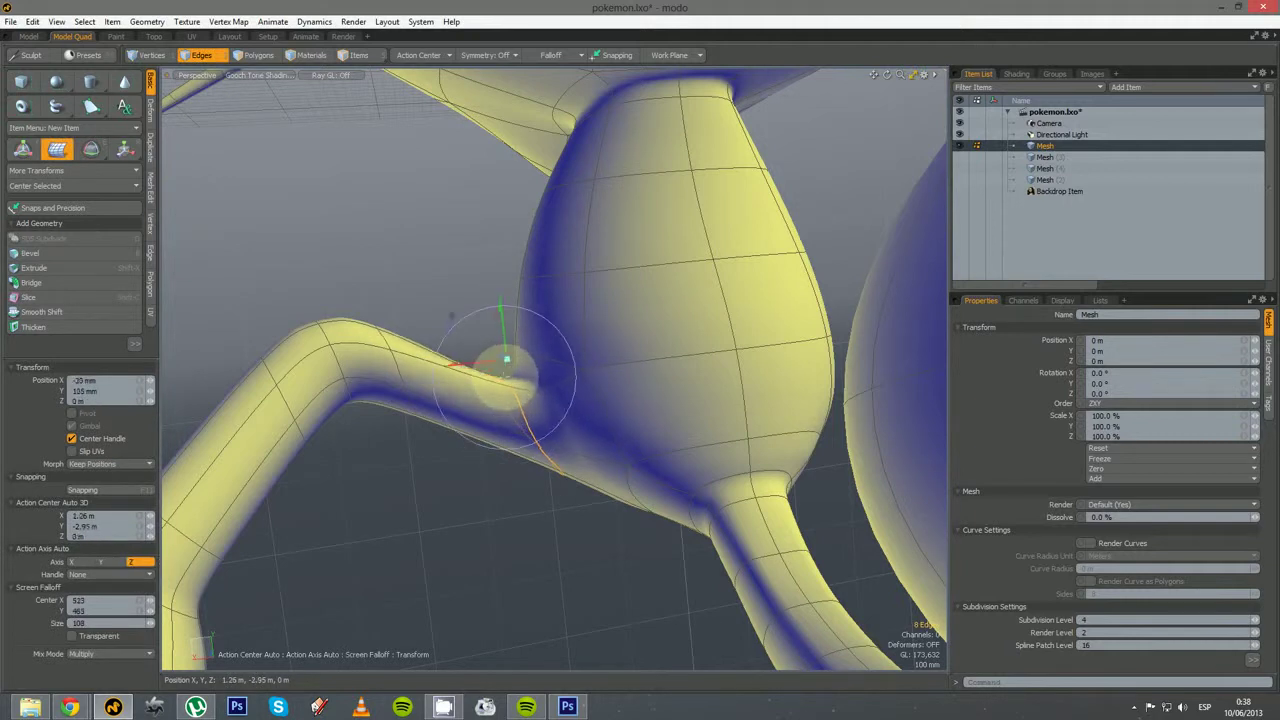
left_click(258, 77)
left_click(250, 95)
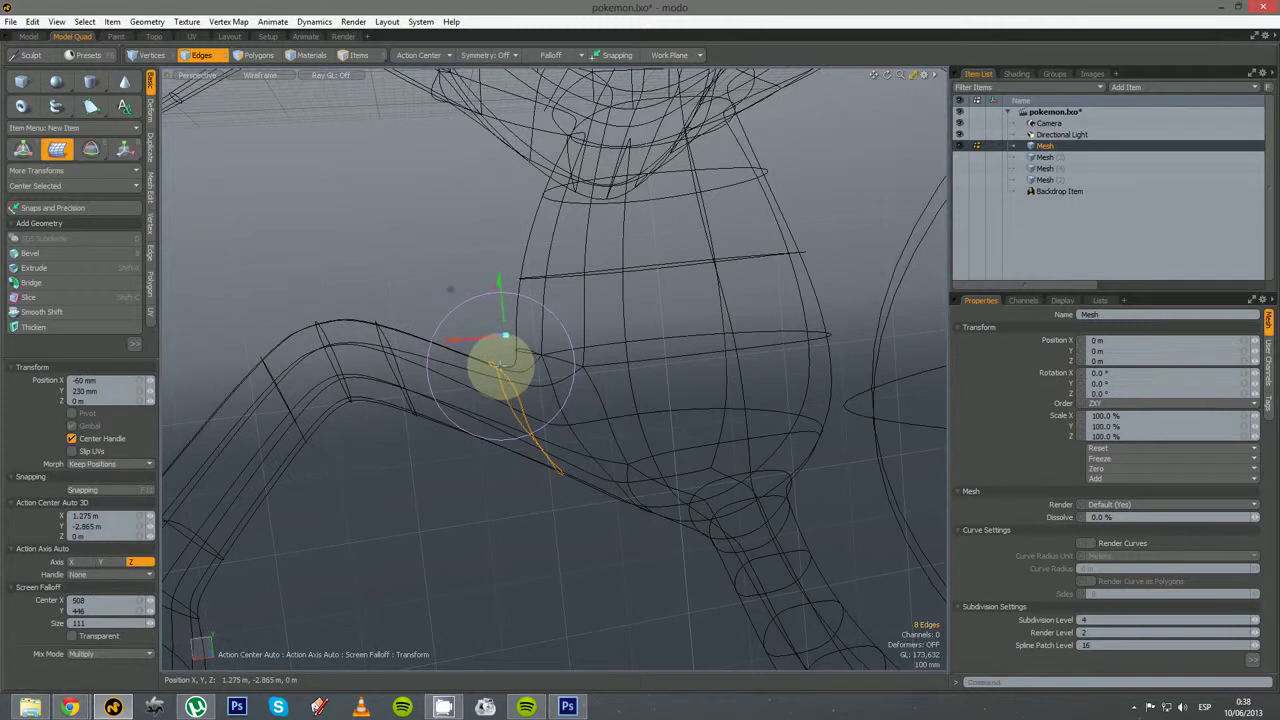
key("space")
left_click(449, 531)
Return the Perspective view to Gooch Tone Shading and examine the whole figure with the attached leg
key("ctrl+space")
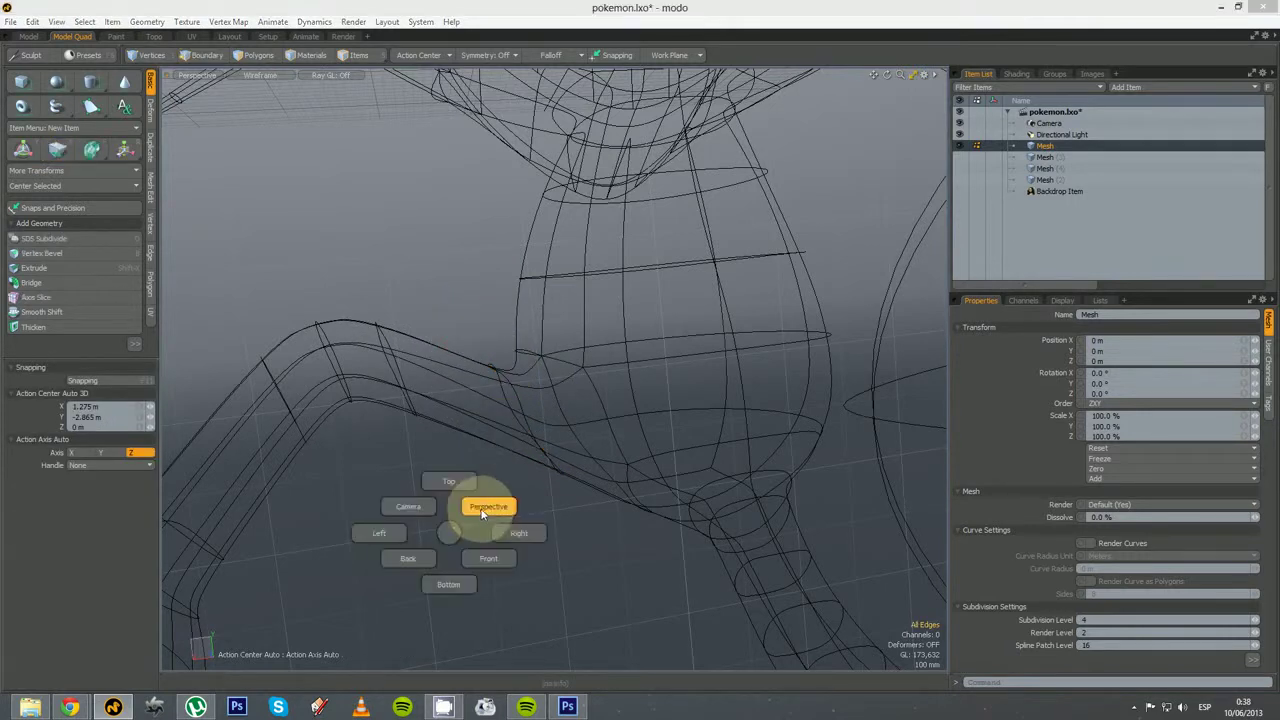
left_click(490, 507)
scroll(494, 517, "down", 3)
left_click_drag(494, 517, 250, 95, "alt")
left_click(258, 75)
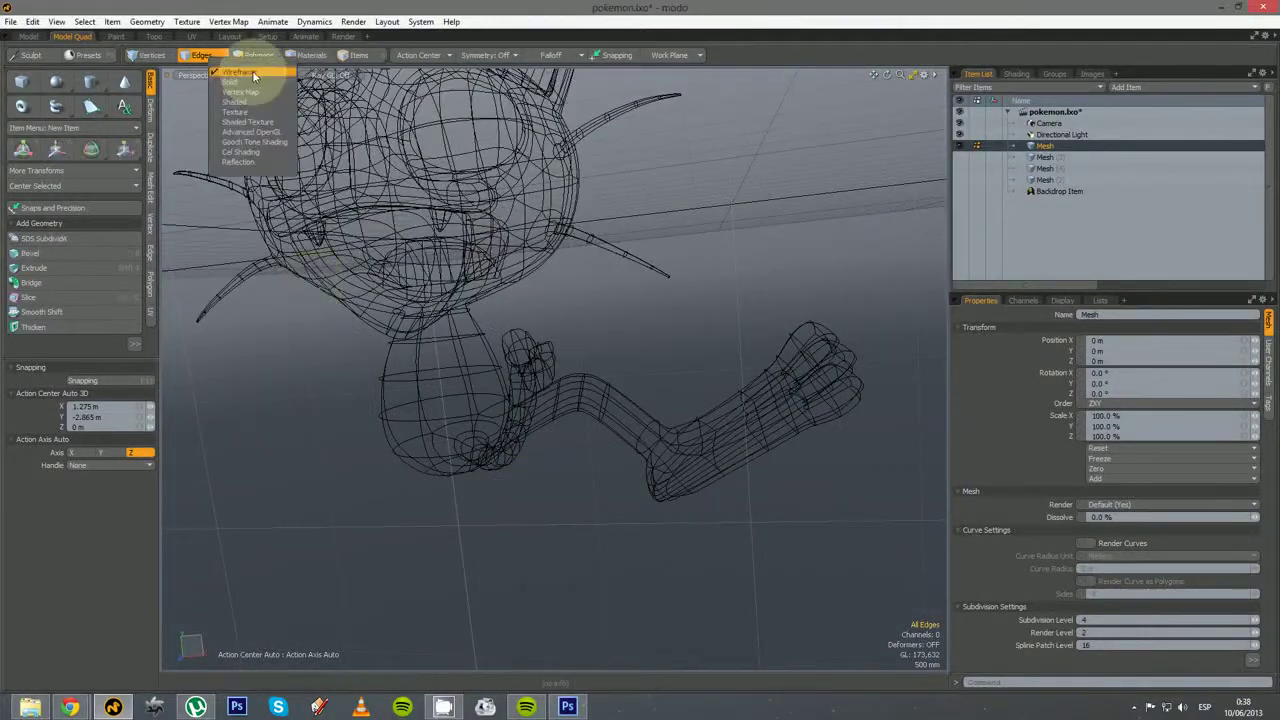
left_click(251, 143)
mouse_move(425, 412)
left_mouse_down("alt")
mouse_move(540, 442)
mouse_move(591, 492)
left_mouse_up("alt")
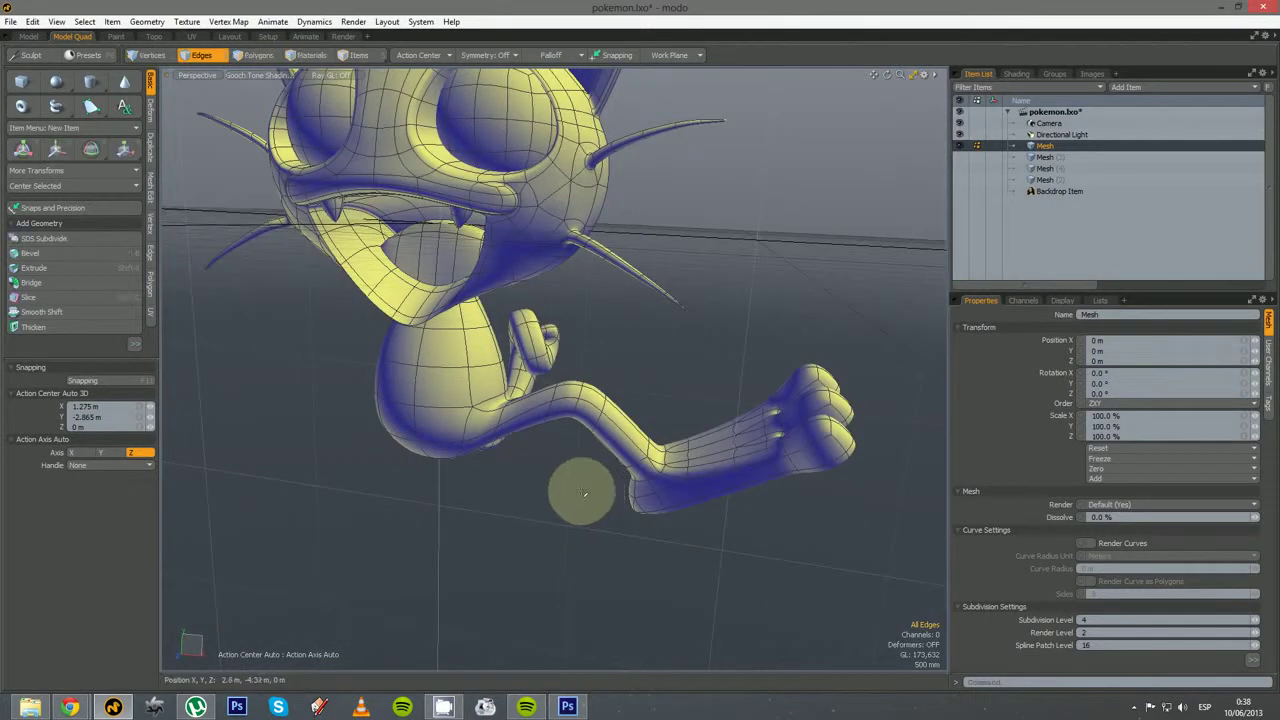
left_click(1133, 707)
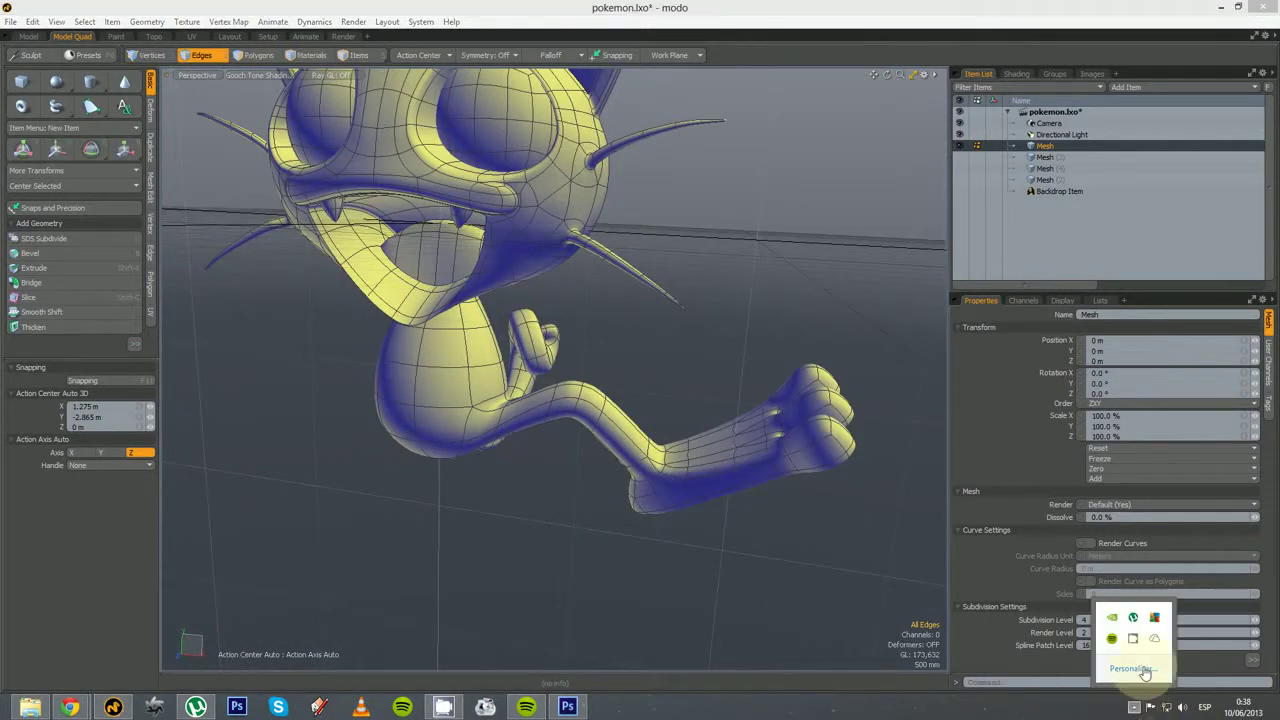